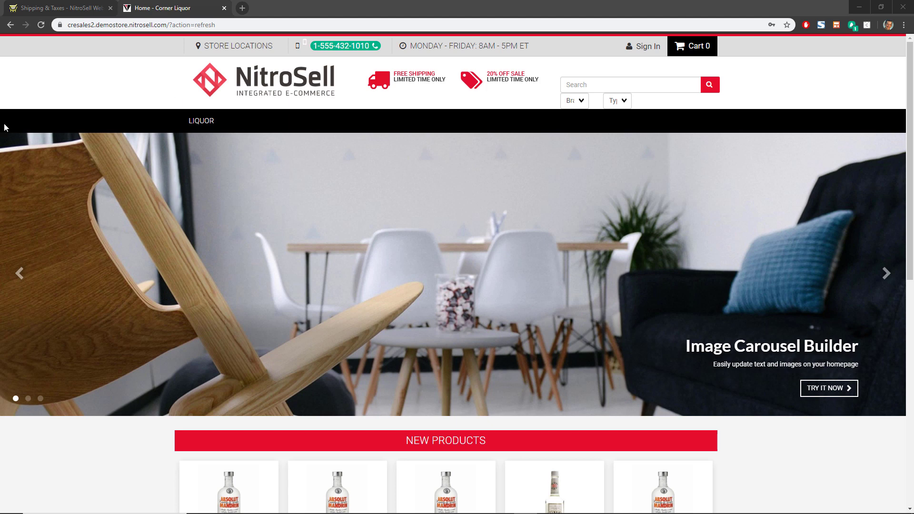
Step: Open the full list of WebStore configuration options and filter it by "date"
click(64, 8)
mouse_move(481, 89)
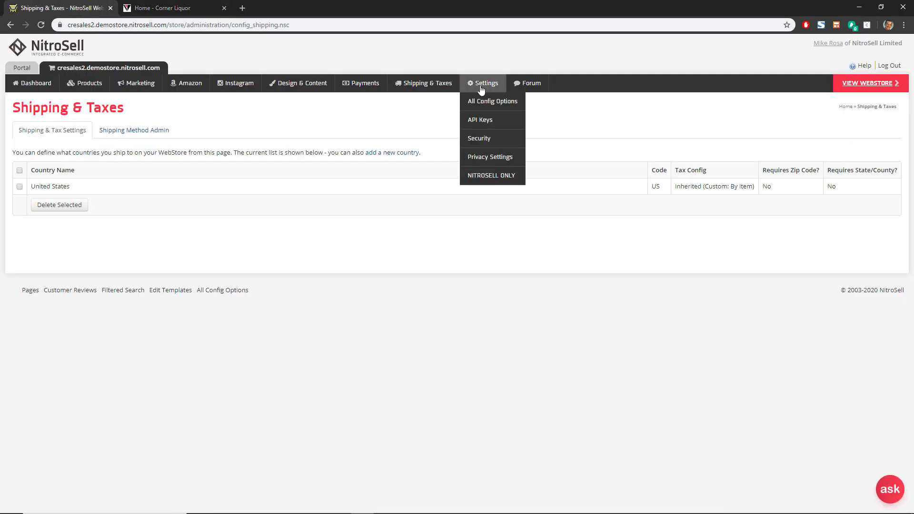
click(487, 106)
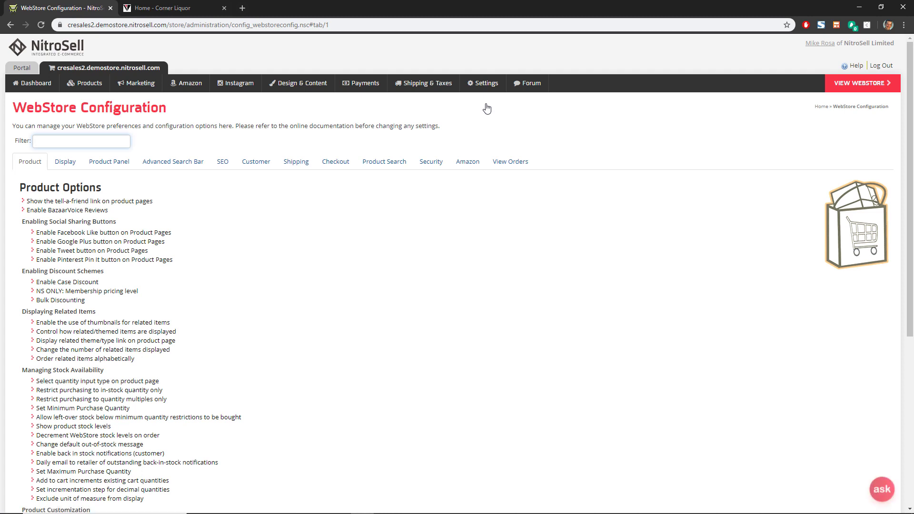
click(100, 141)
text(date)
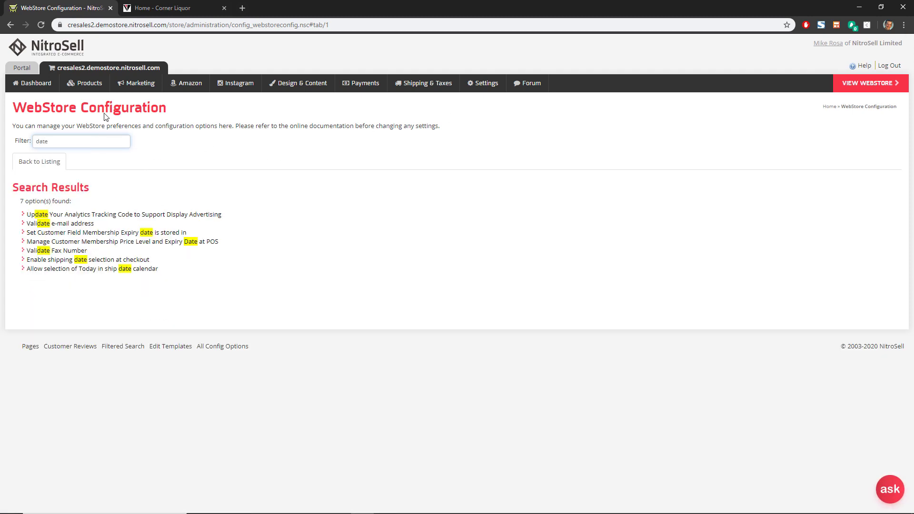
Step: Enable shipping date selection at checkout, replace the excluded days and dates with a single comma, and save
click(66, 261)
click(390, 316)
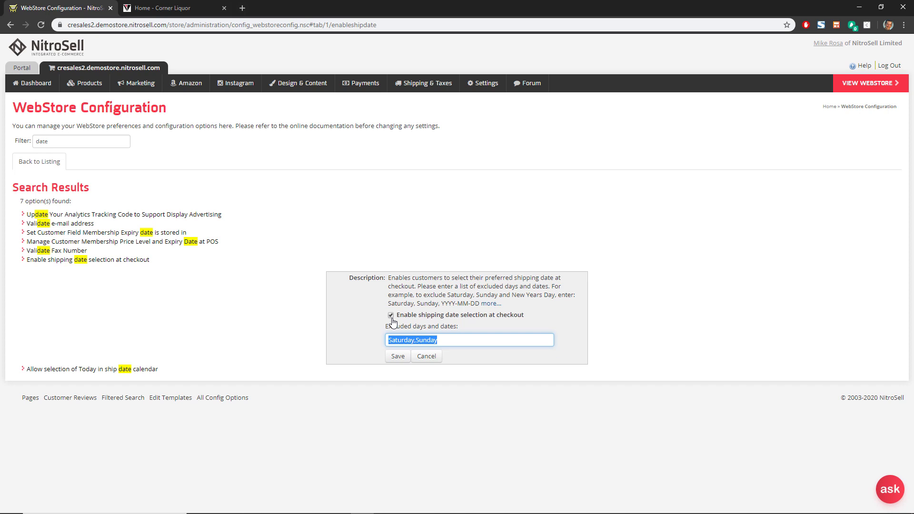
click(448, 340)
drag(448, 341, 317, 343)
text(,)
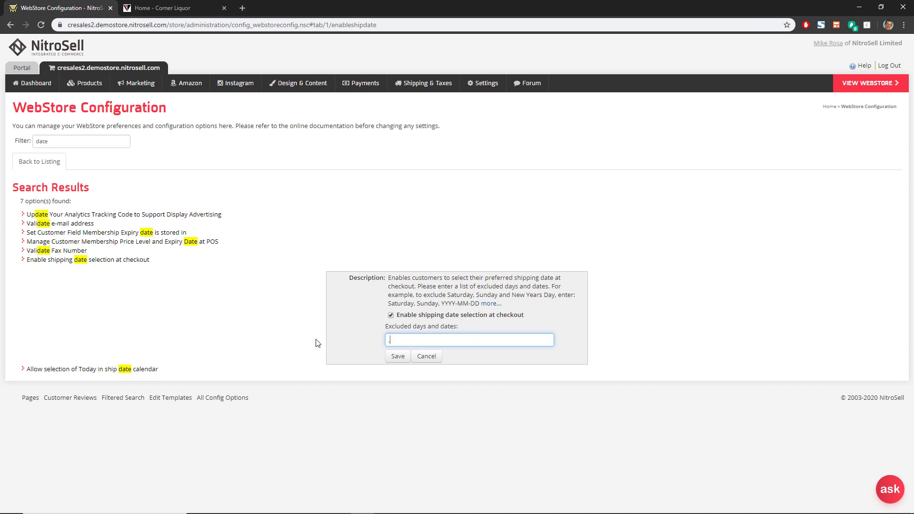
click(398, 357)
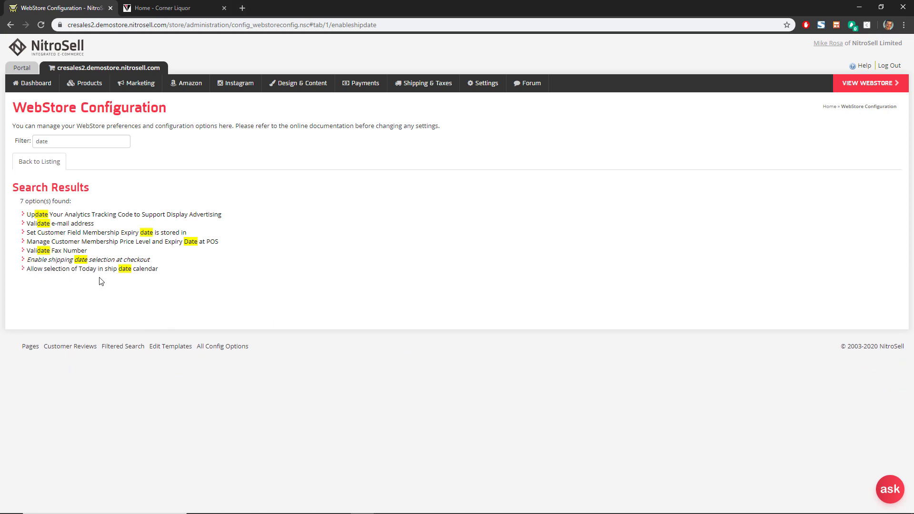
Step: Allow selection of Today in the ship date calendar and save the option
click(101, 270)
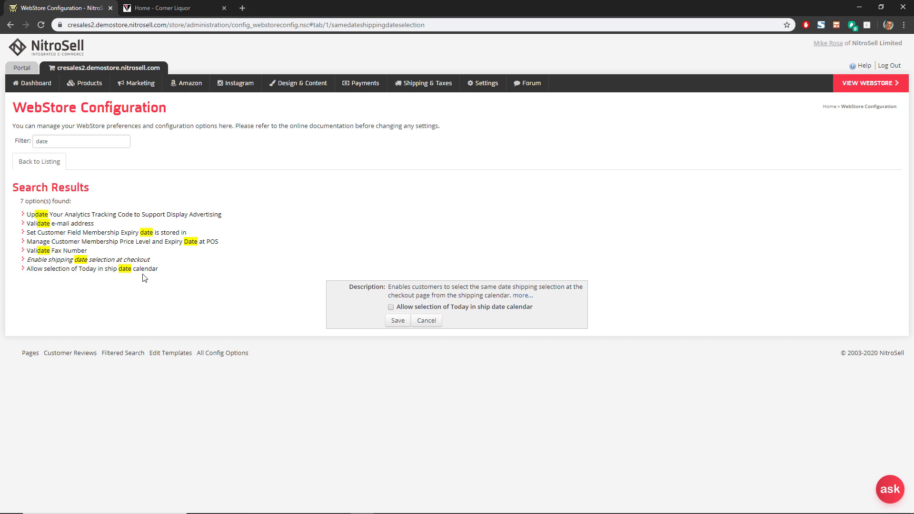
click(391, 307)
click(398, 326)
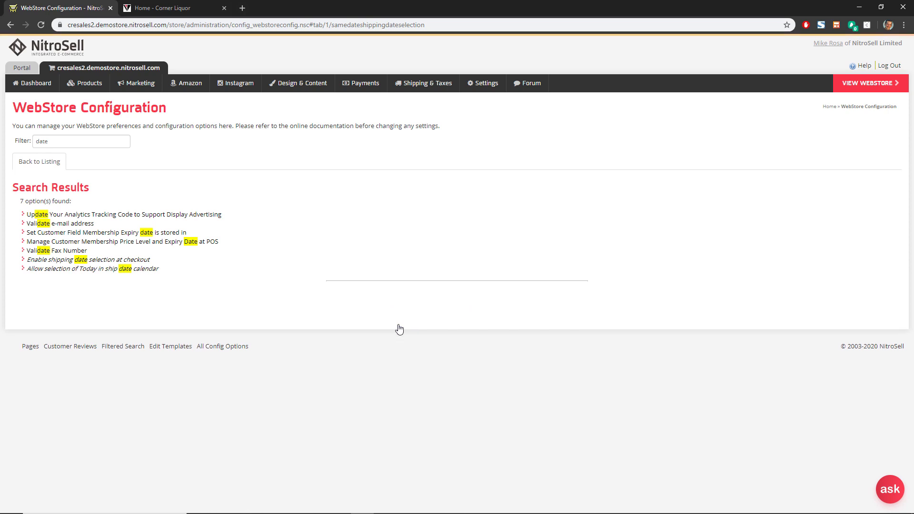
Step: Filter the options by "zone" and set the store timezone to (UTC-05:00) Eastern Time (US & Canada/New York), saving it
double_click(75, 142)
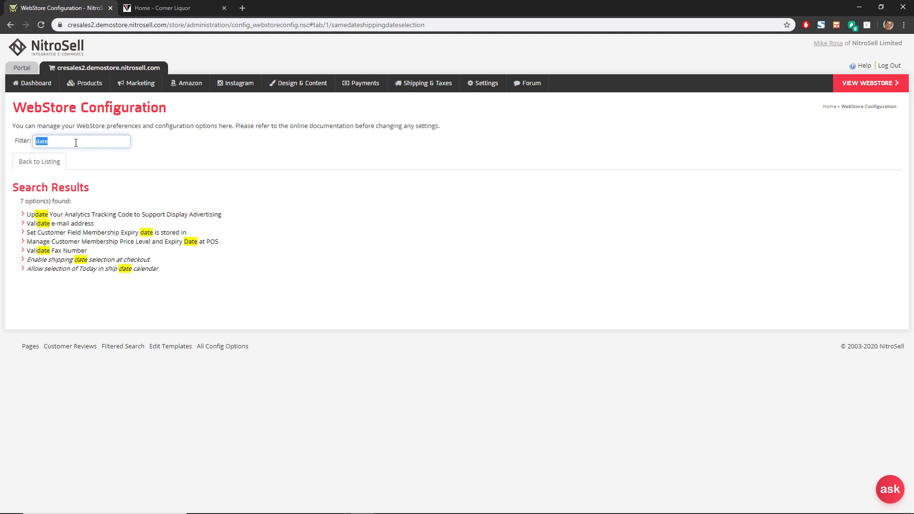
text(zon)
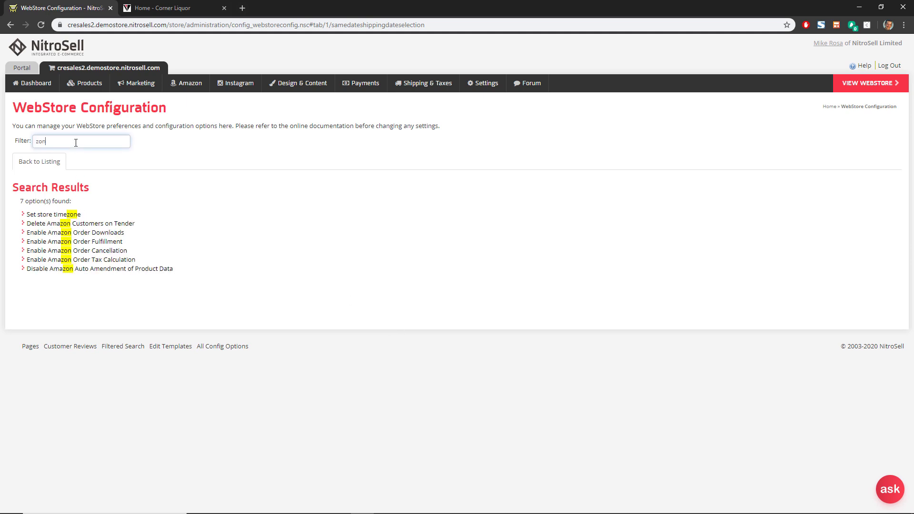
text(e)
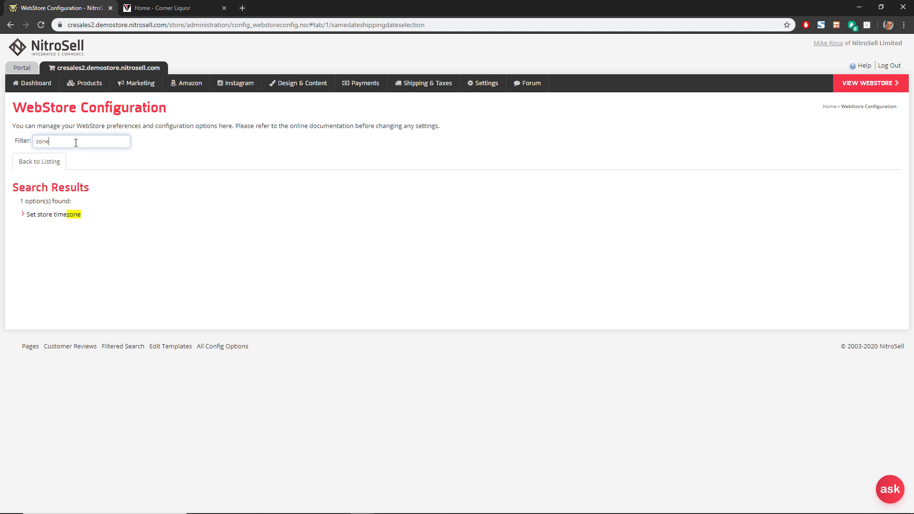
click(46, 215)
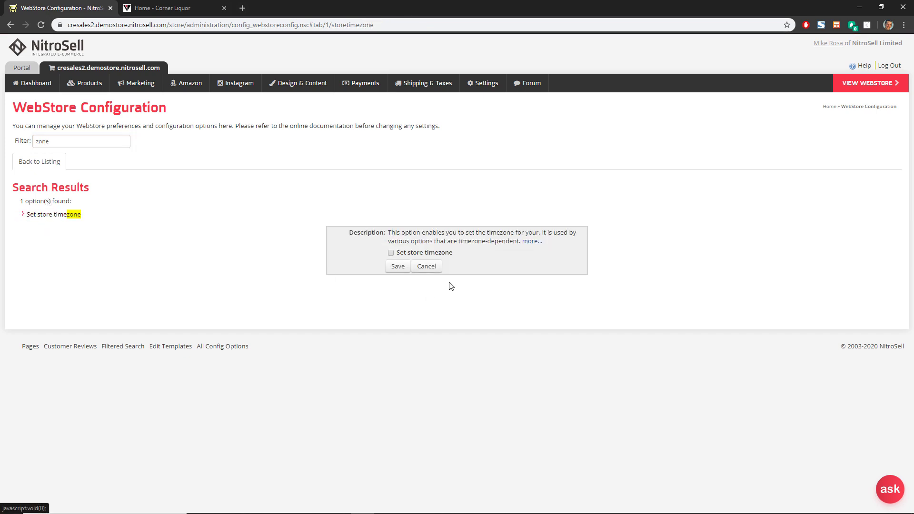
click(391, 253)
click(476, 280)
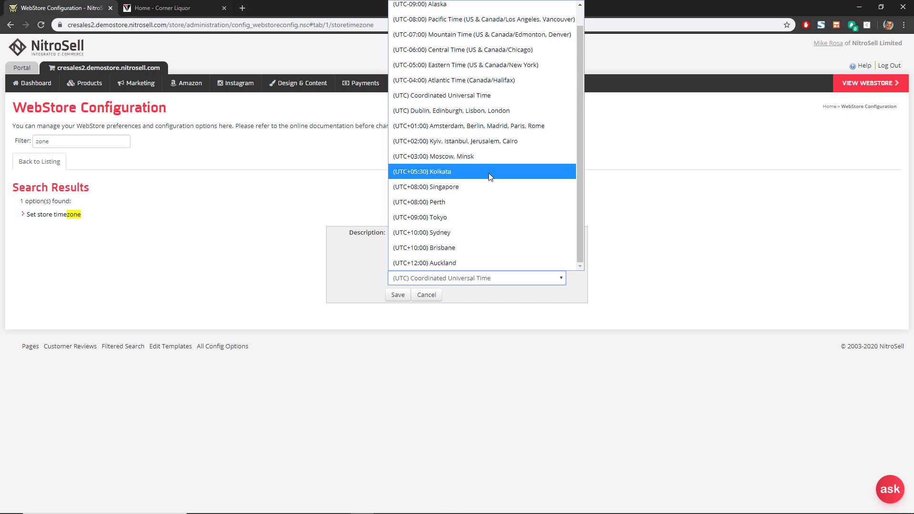
click(489, 86)
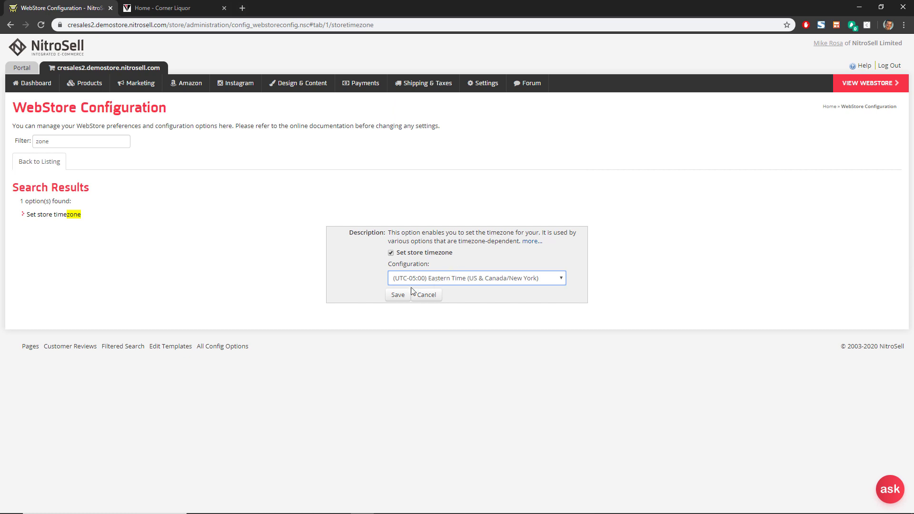
click(401, 298)
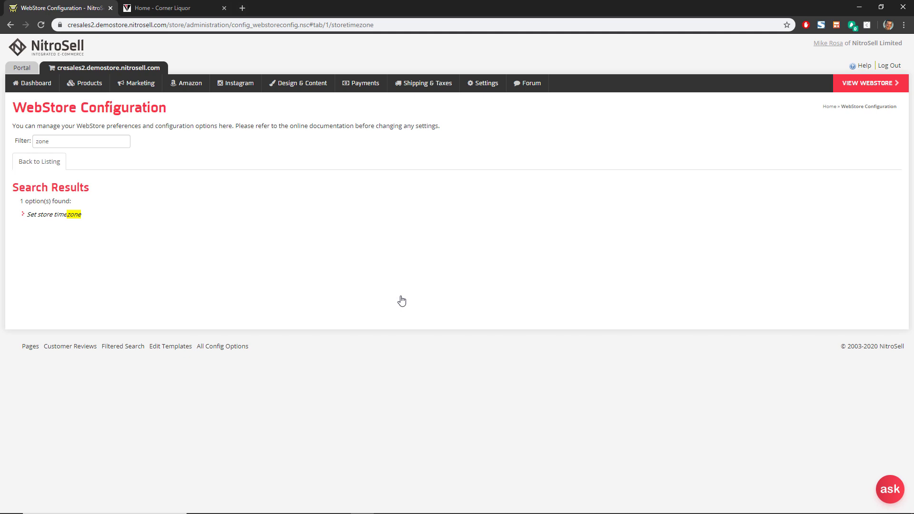
Step: Filter the options by "bing", enable Bing Maps integration with the Bing Maps API key pasted in, and save
drag(50, 142, 0, 145)
text(bing)
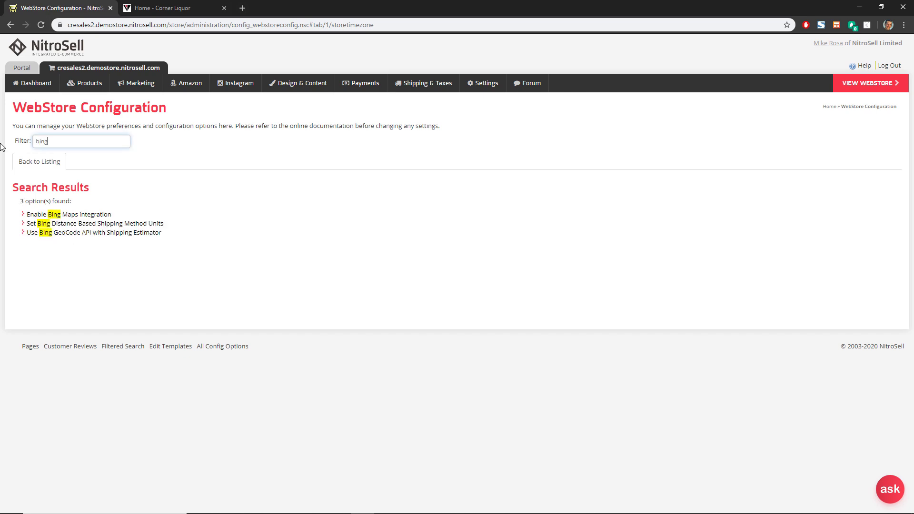
click(79, 217)
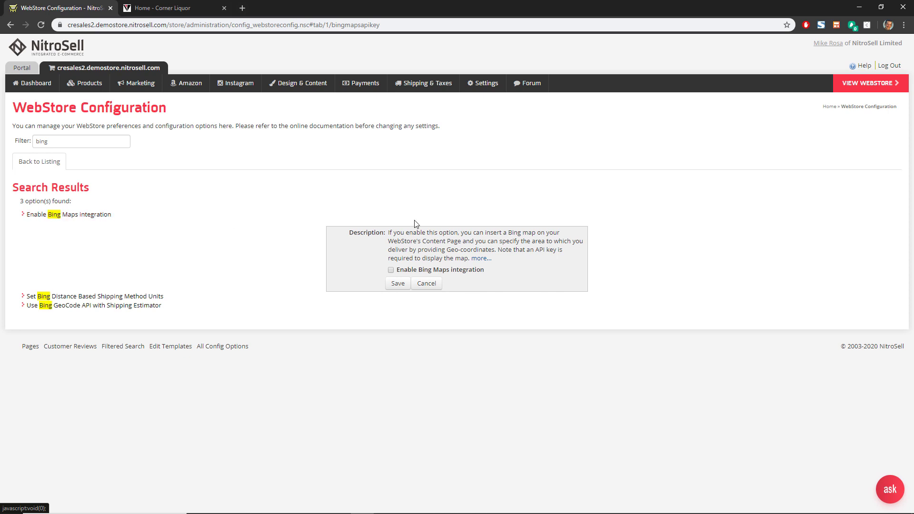
click(391, 271)
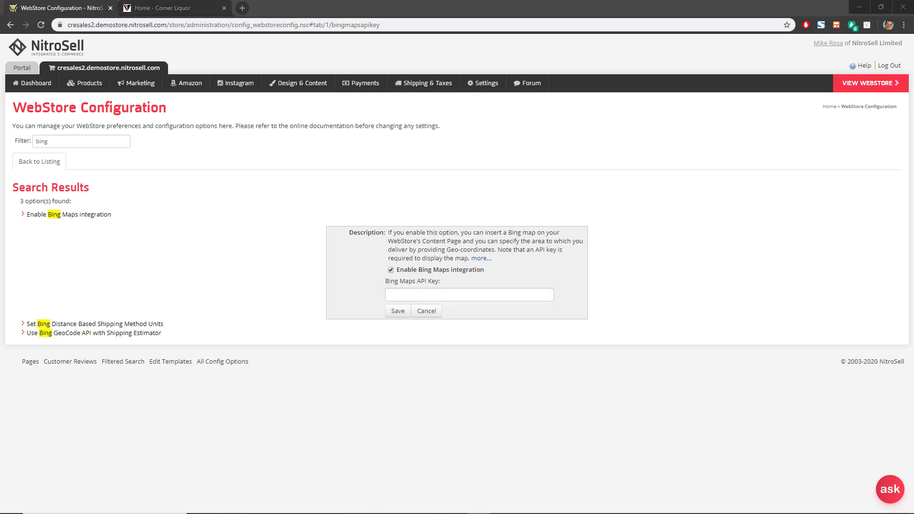
click(404, 293)
key(ctrl+v)
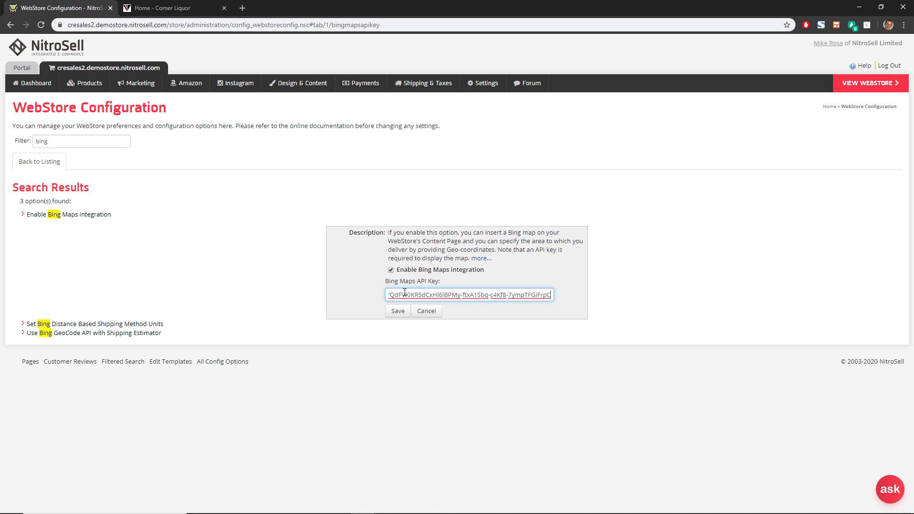
click(396, 310)
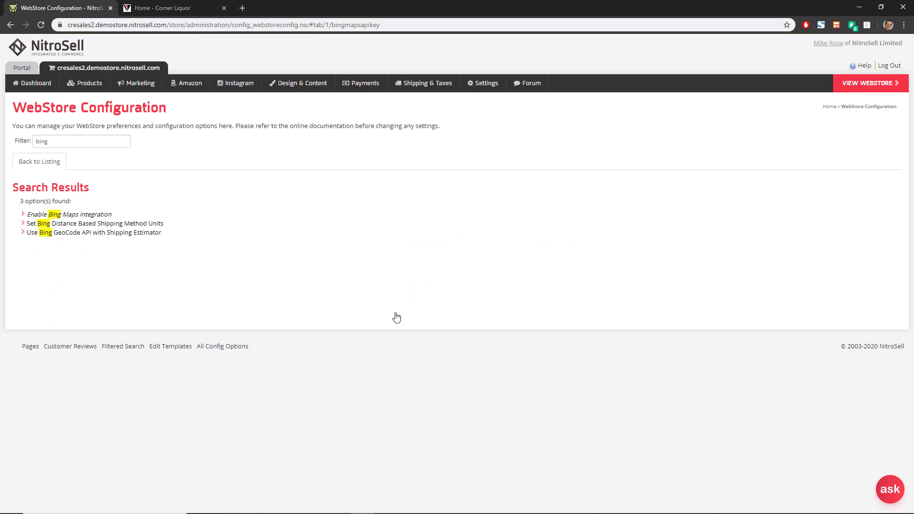
Step: Enable Bing distance based shipping method units, set them to mile, and save
click(119, 224)
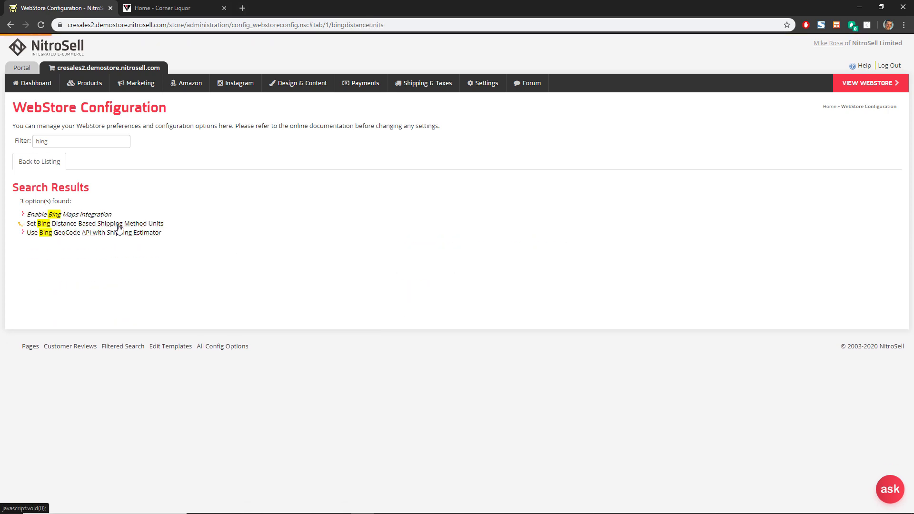
click(395, 262)
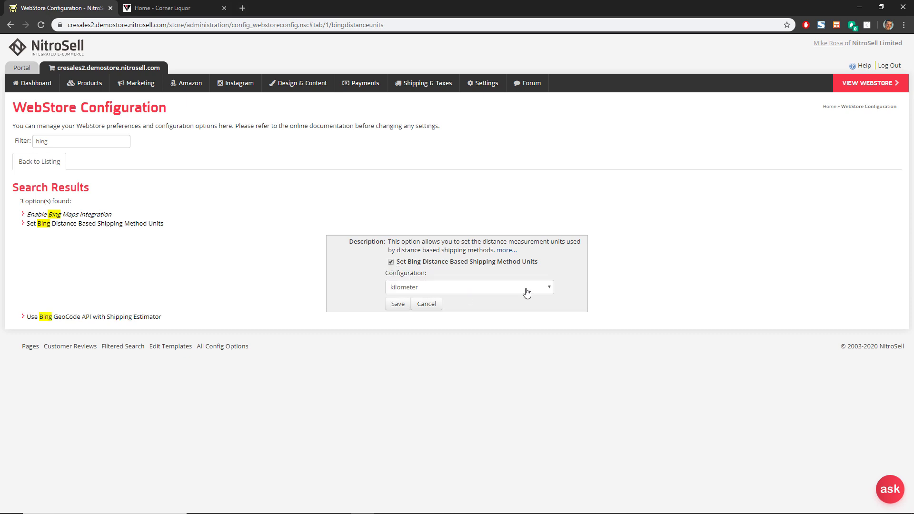
click(526, 288)
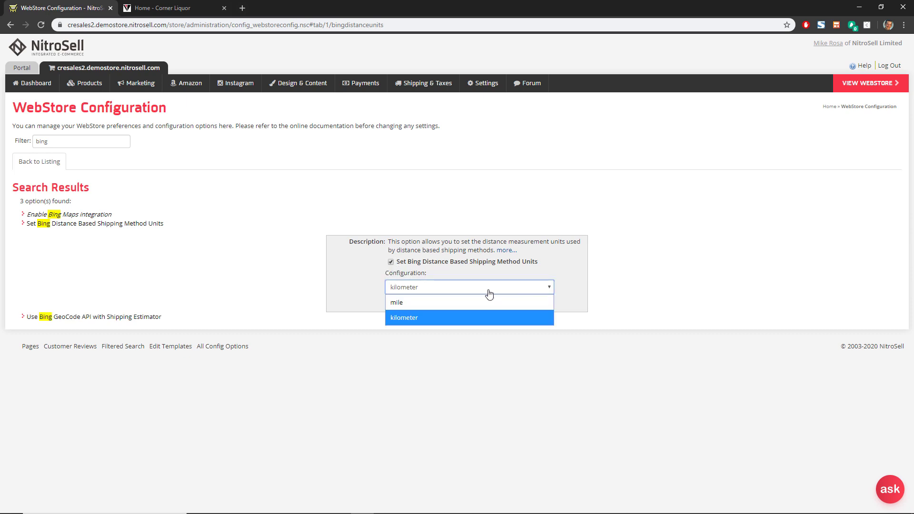
click(411, 304)
click(400, 305)
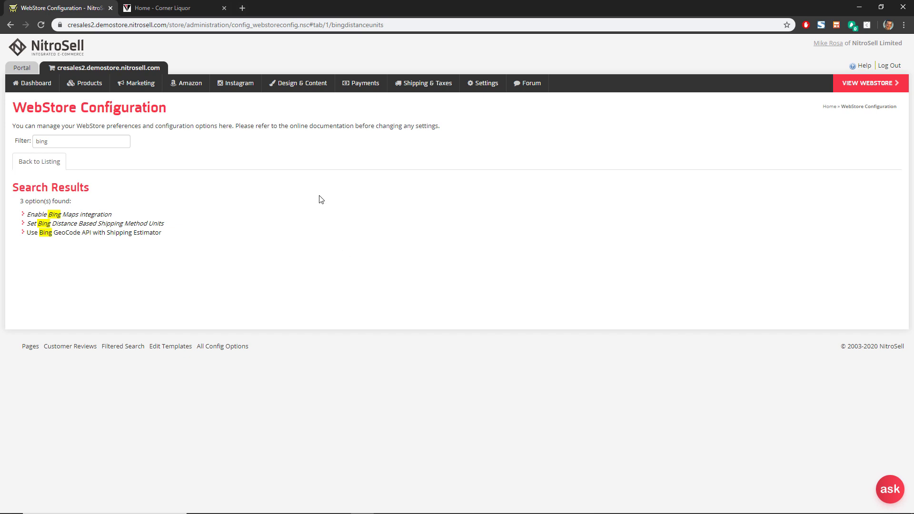
Step: Delete the "Pick-up at Store" shipping method from the Shipping Method Admin list
mouse_move(426, 88)
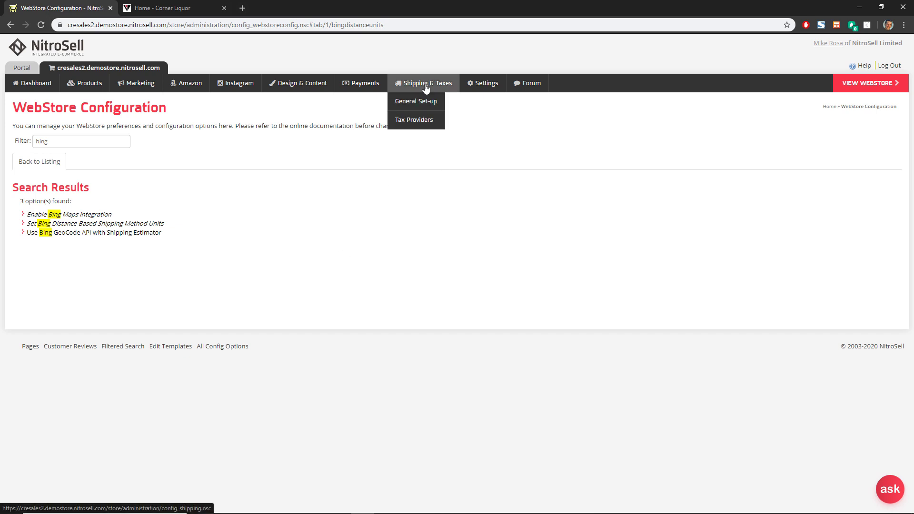
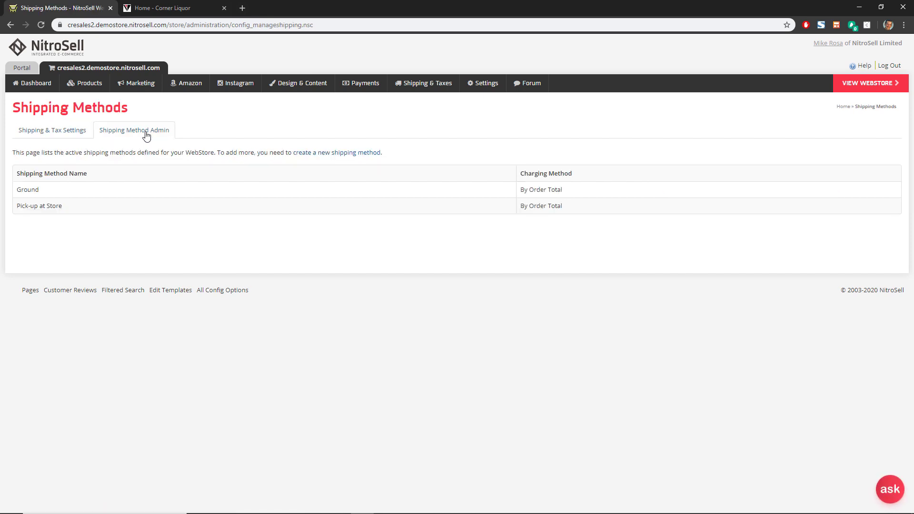
click(174, 213)
scroll(416, 314, down, 1)
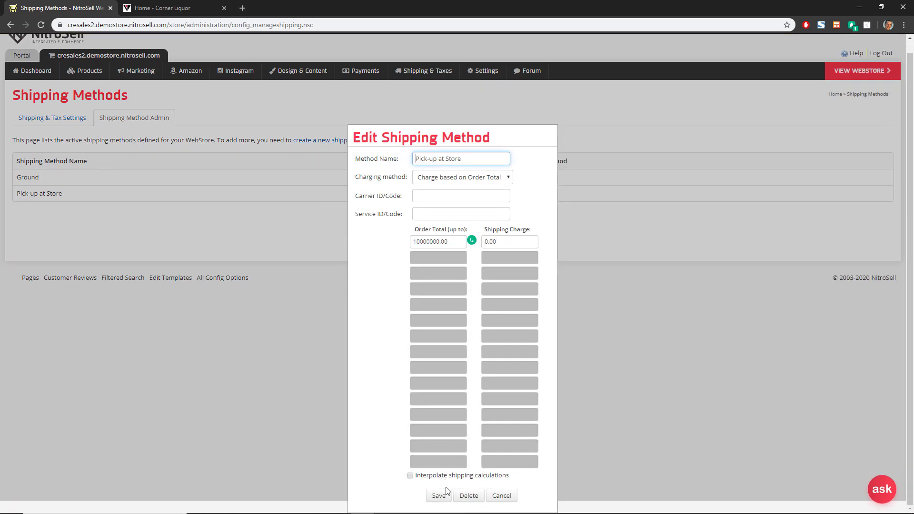
click(467, 494)
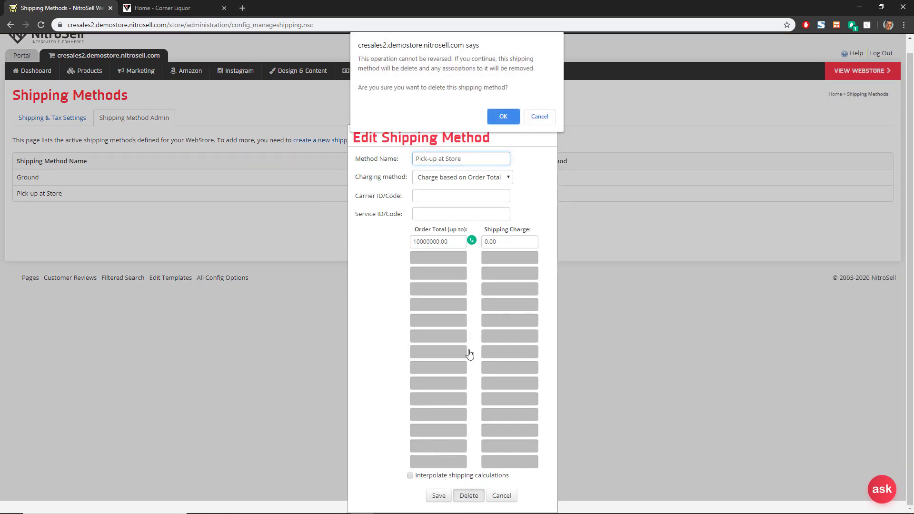
click(504, 123)
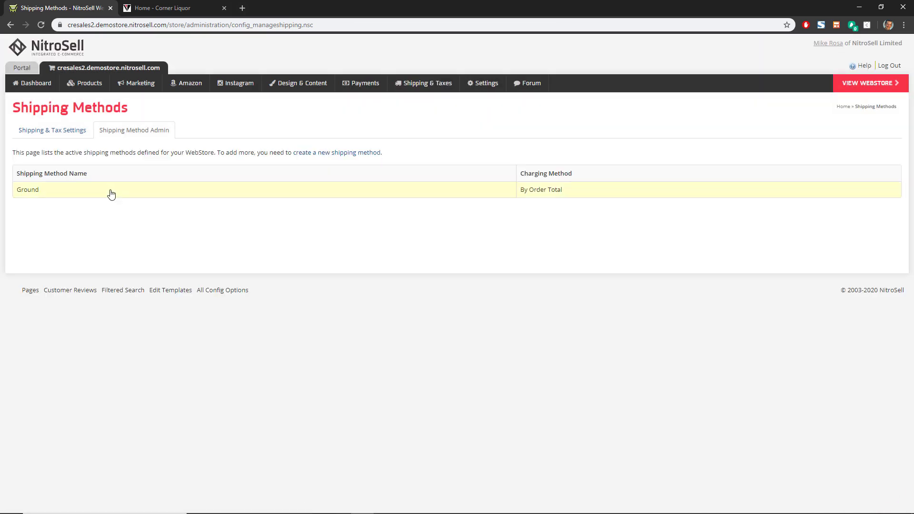
Step: Create a new shipping method named "11am - Noon Pick-up" with the charging method set to Charge based on Weight
click(351, 155)
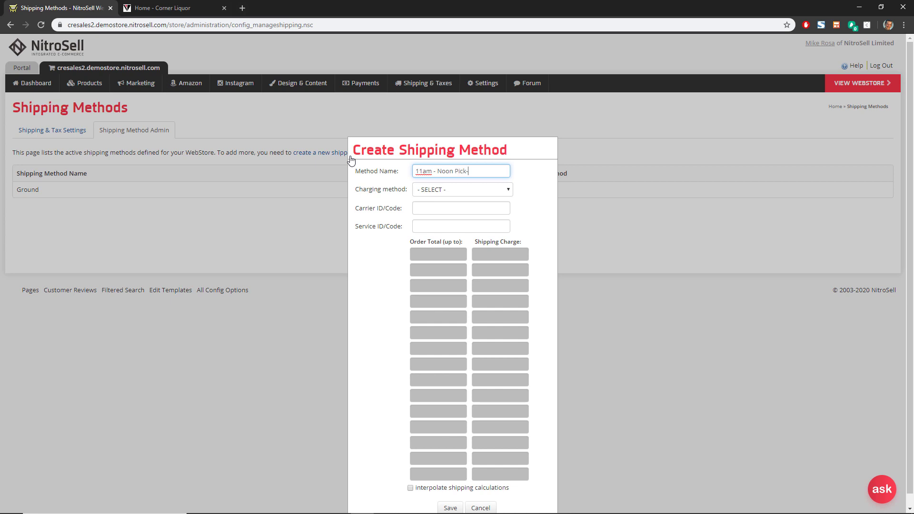
text(up)
key(Tab)
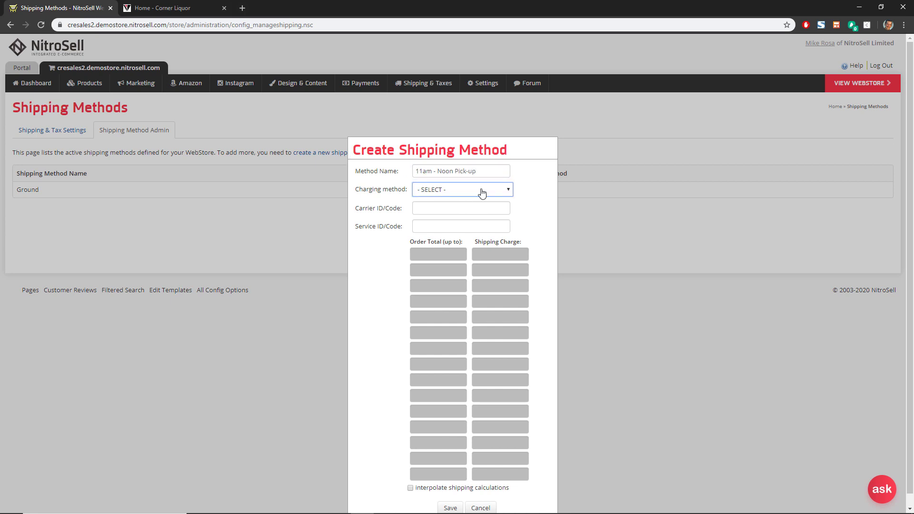
click(482, 193)
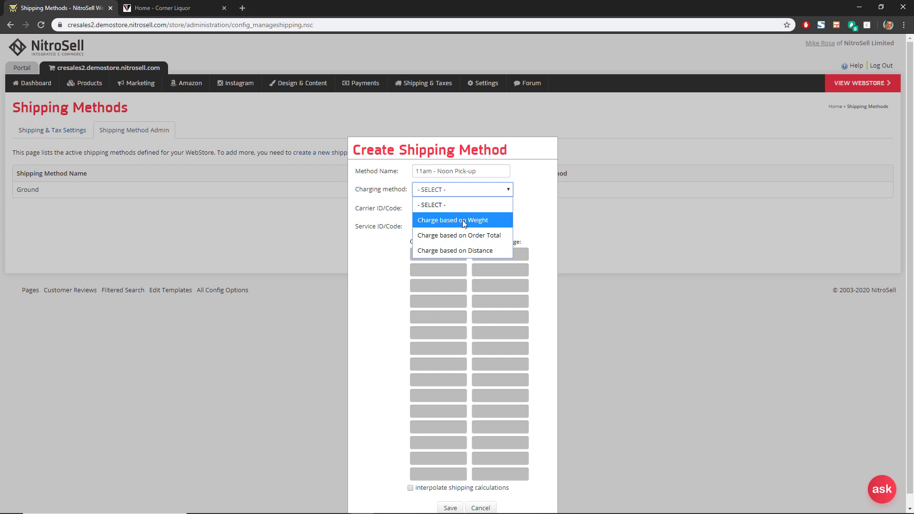
click(463, 221)
click(476, 190)
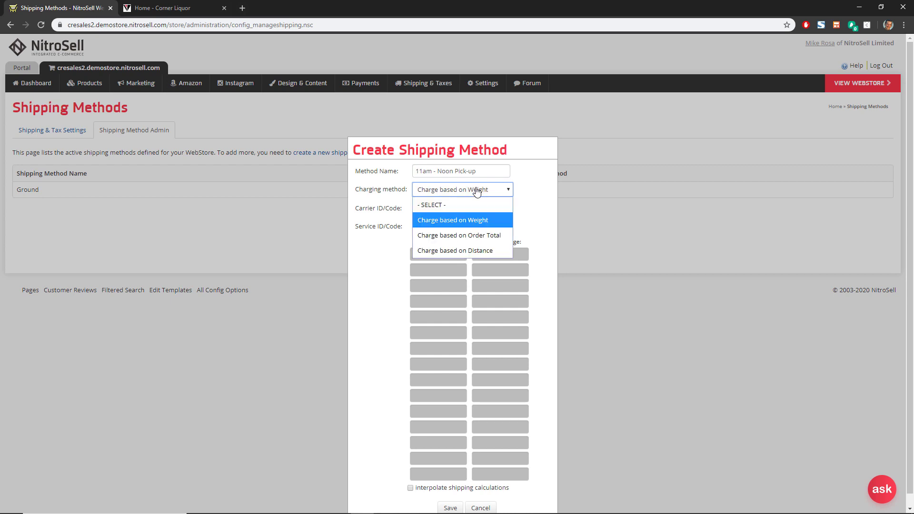
click(478, 222)
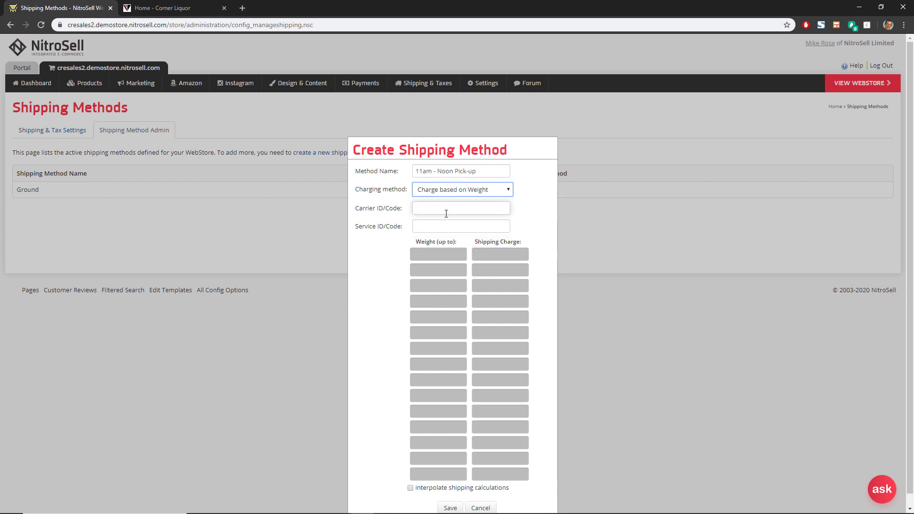
click(438, 255)
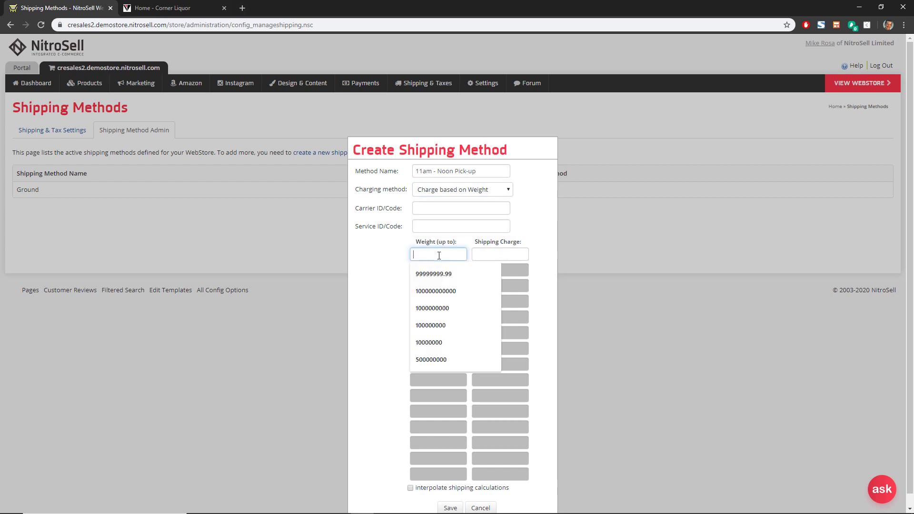
text(1000000000)
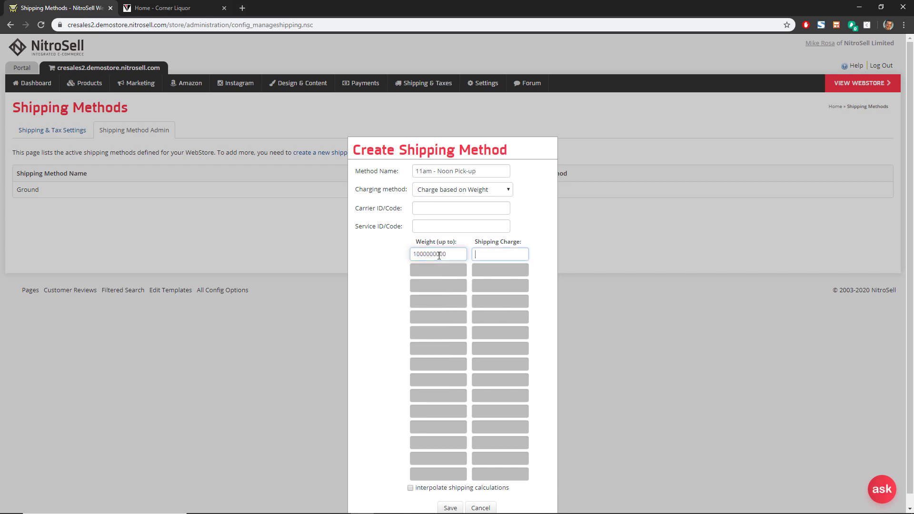
key(Tab)
text(0.00)
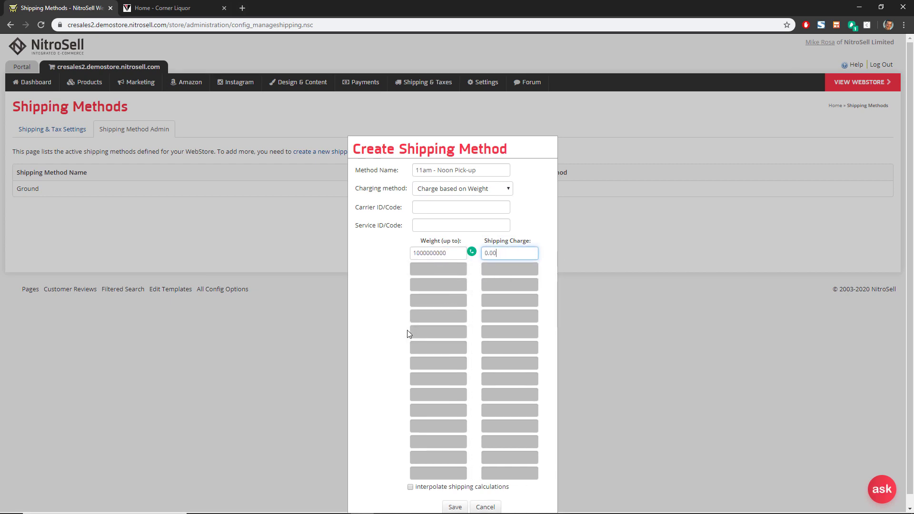
scroll(414, 328, down, 1)
click(454, 495)
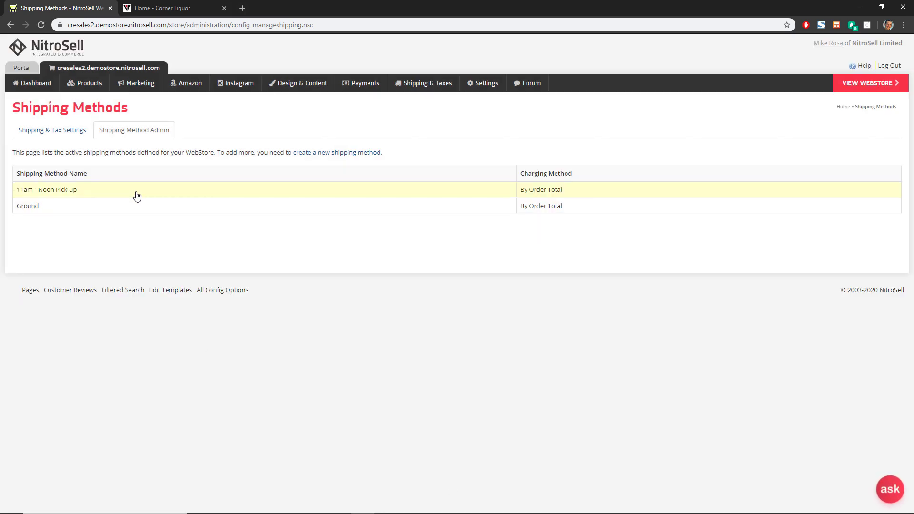
Step: Create another shipping method named "Noon - 1pm Pickup" with the charging method set to Charge based on Weight
click(359, 153)
text(No)
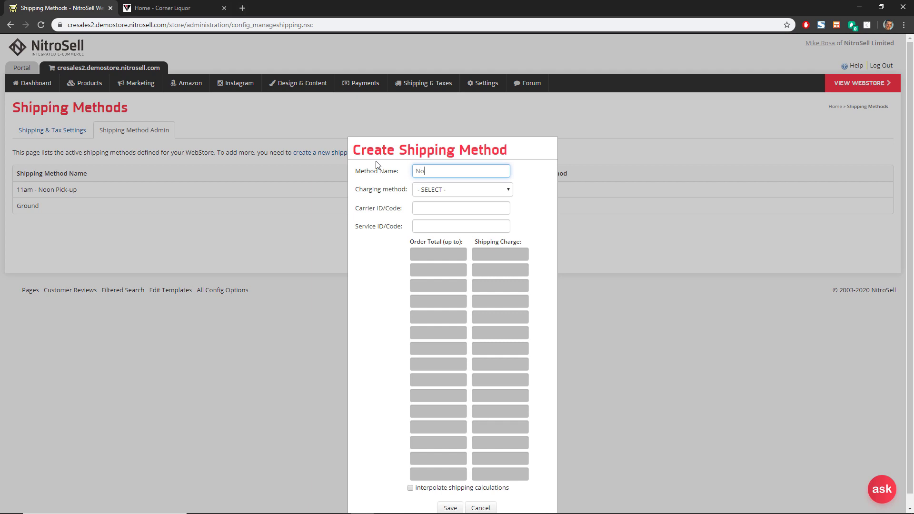
text(on - 1pm Pickup)
key(Tab)
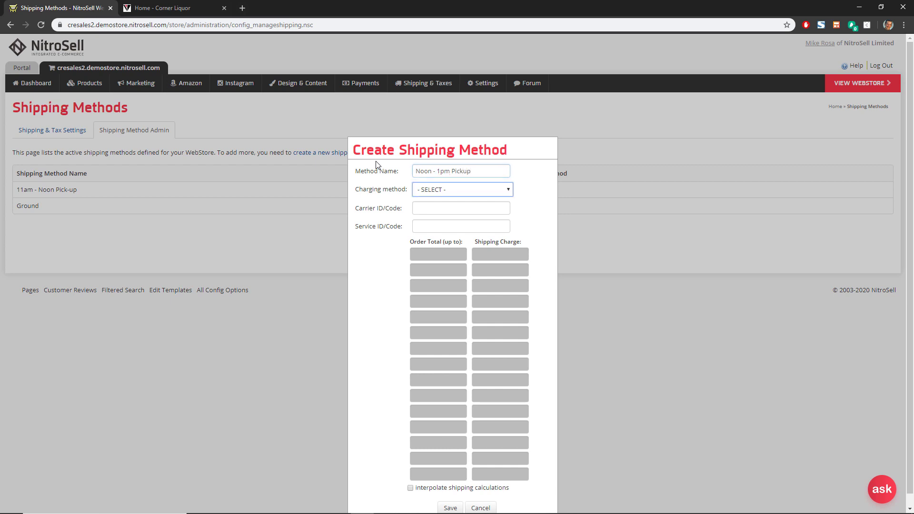
key(Down)
Step: Give the Noon - 1pm Pickup method a weight limit of 10000000 with a 0.00 shipping charge, and save it
key(Tab)
key(Tab)
key(Tab)
text(1)
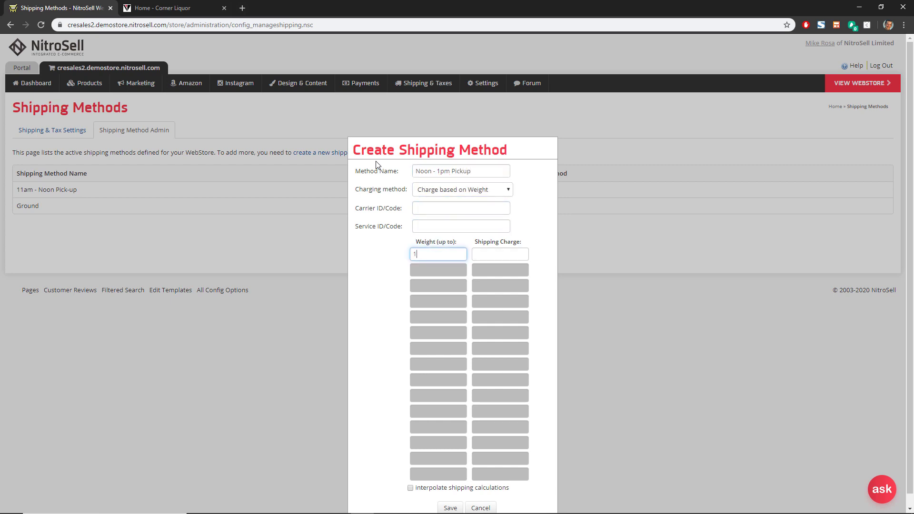
text(0000000)
key(Tab)
text(0.0)
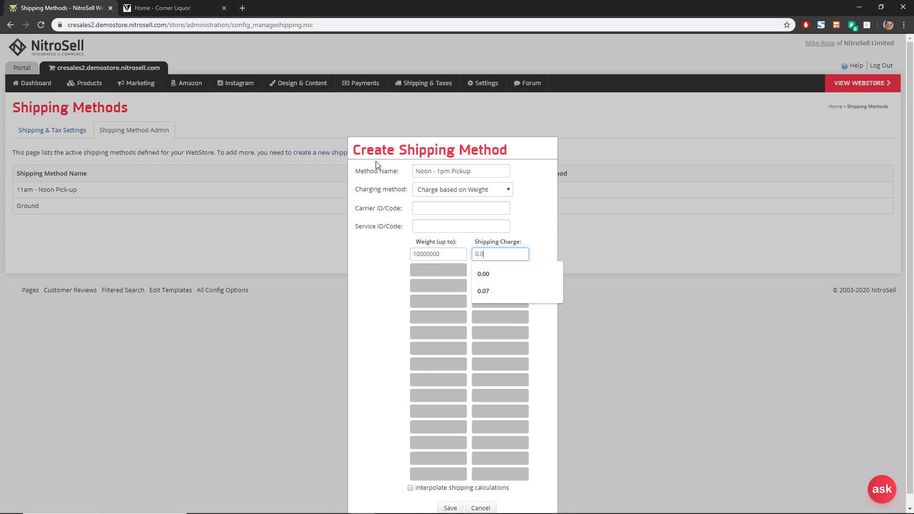
text(0)
key(Tab)
scroll(474, 302, down, 1)
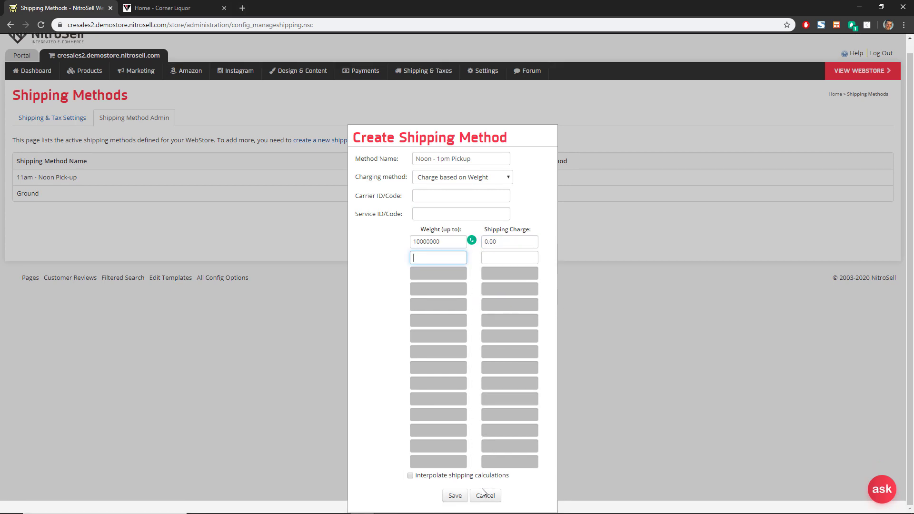
click(455, 496)
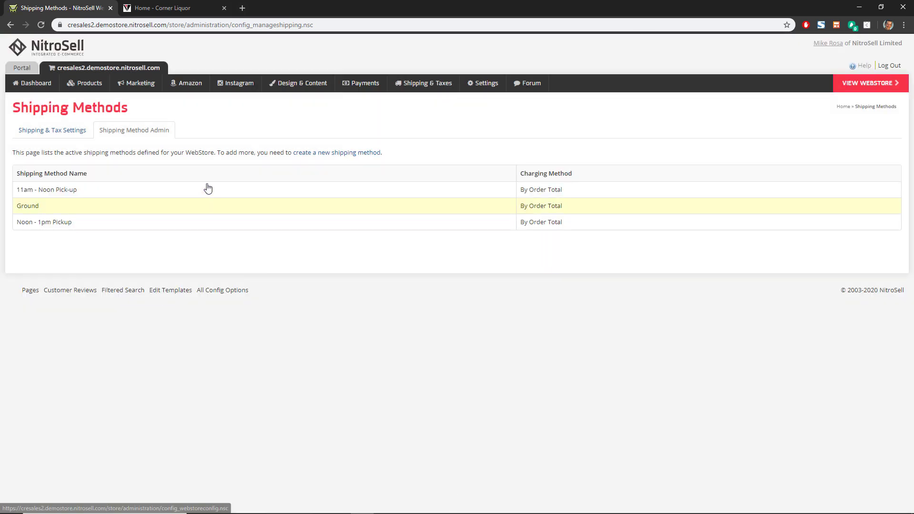
Step: Create a third shipping method named "1pm - 2pm Pickup" with the charging method set to Charge based on Weight
click(354, 153)
text(1)
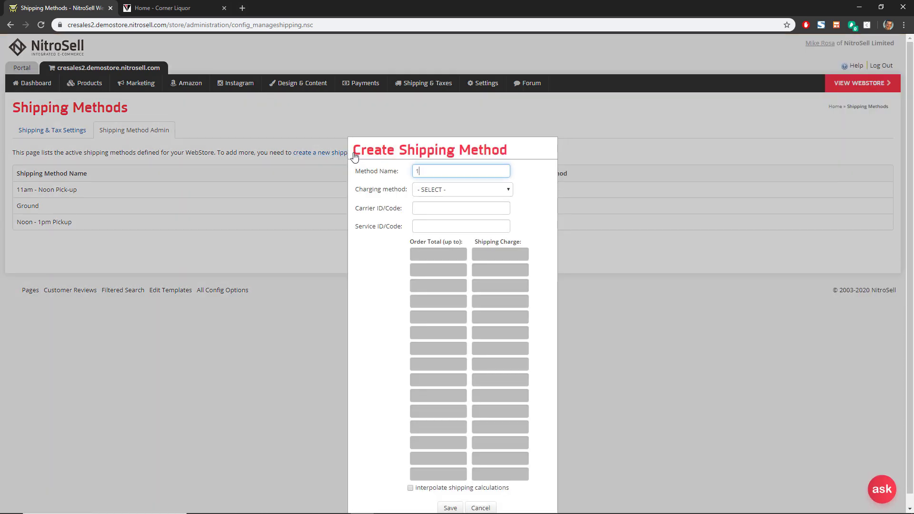
text(pm - 2pm Pickup)
click(457, 190)
click(450, 219)
Step: Give the 1pm - 2pm Pickup method a weight limit of 10000000 with a 0.00 shipping charge, and save it
click(446, 254)
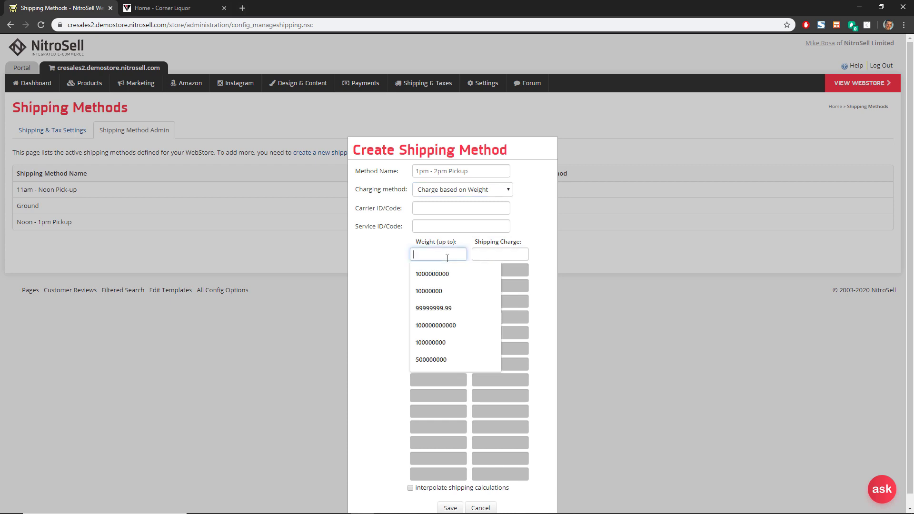
text(10000000)
key(Tab)
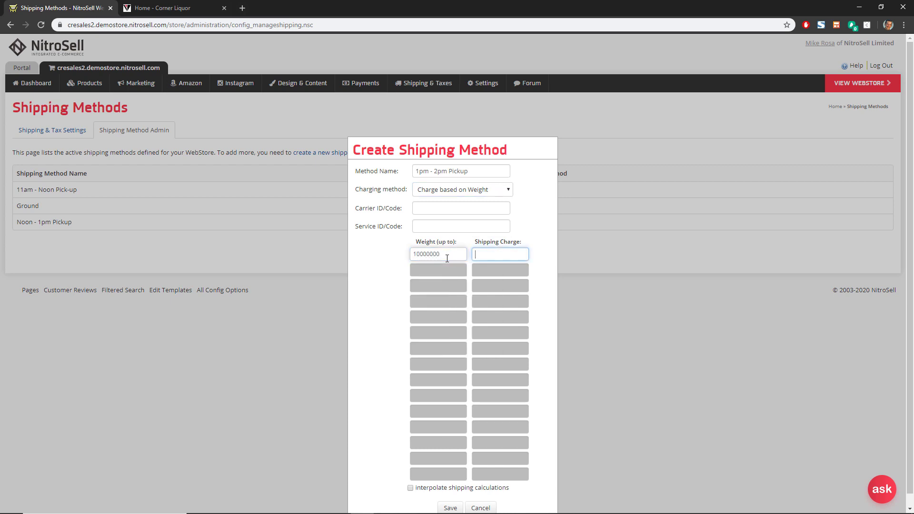
text(0.00)
key(Tab)
scroll(450, 257, down, 1)
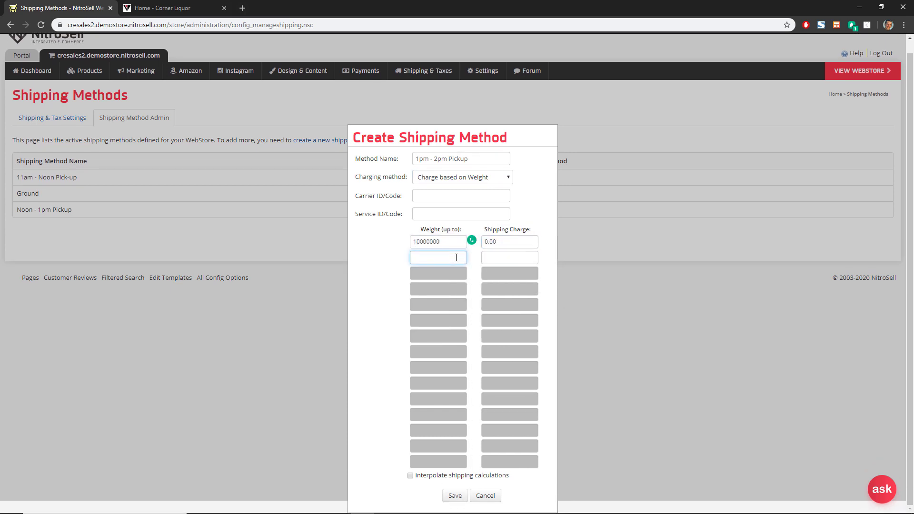
click(455, 497)
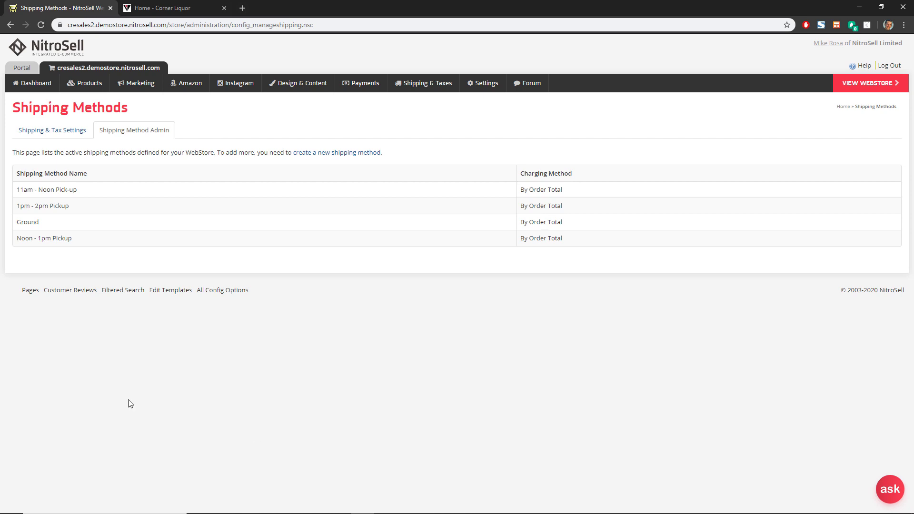
Step: Review the saved settings of the 11am - Noon Pick-up method and close them without changes
click(57, 194)
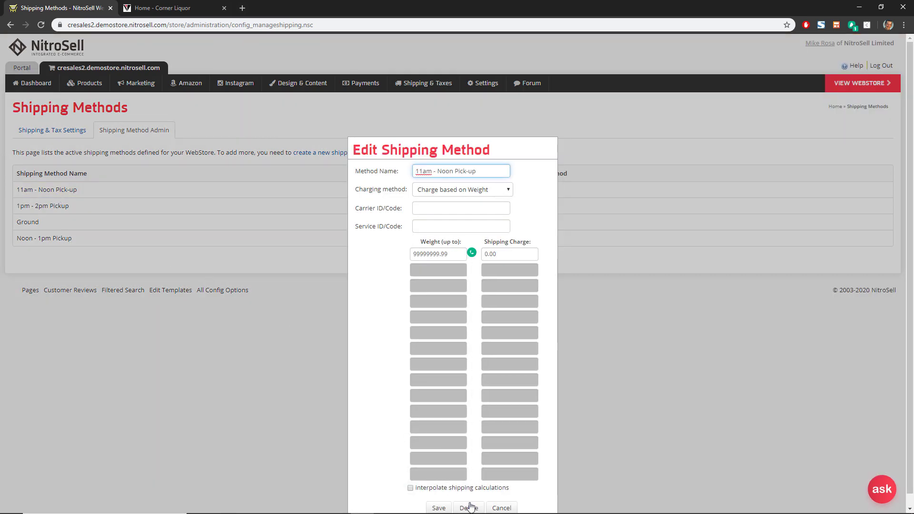
click(502, 508)
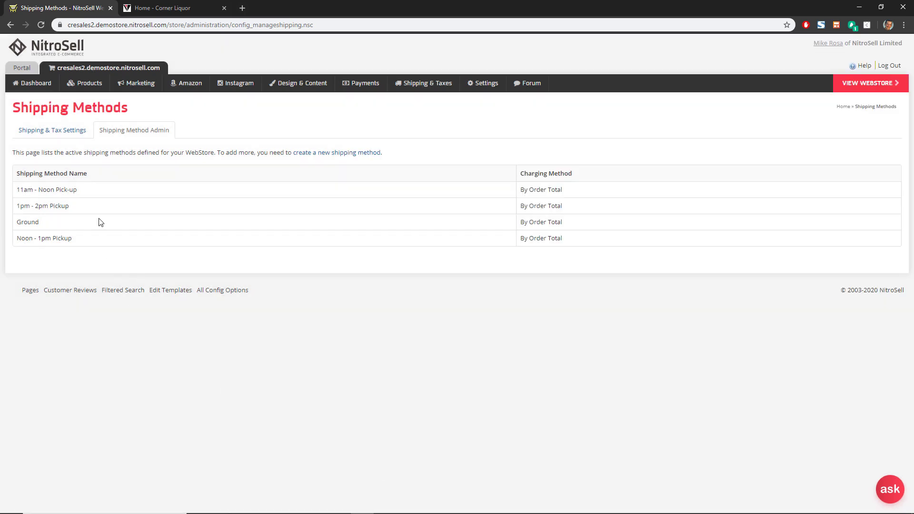
Step: In the United States shipping and tax settings, add the 11am - Noon Pick-up method for the entire country
click(52, 135)
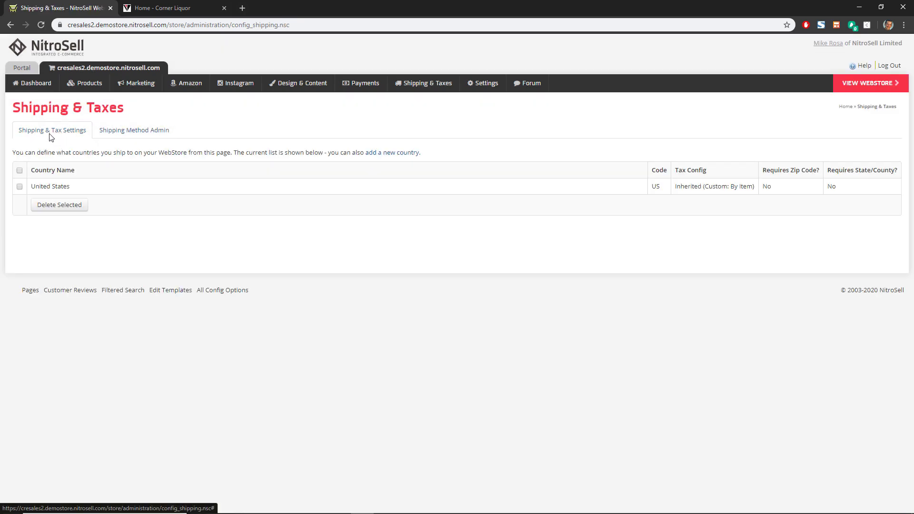
click(55, 186)
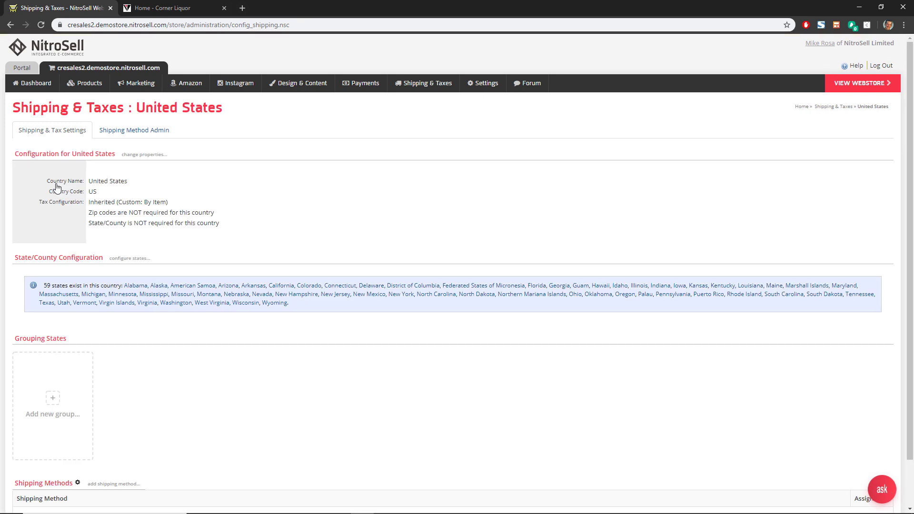
scroll(148, 259, down, 2)
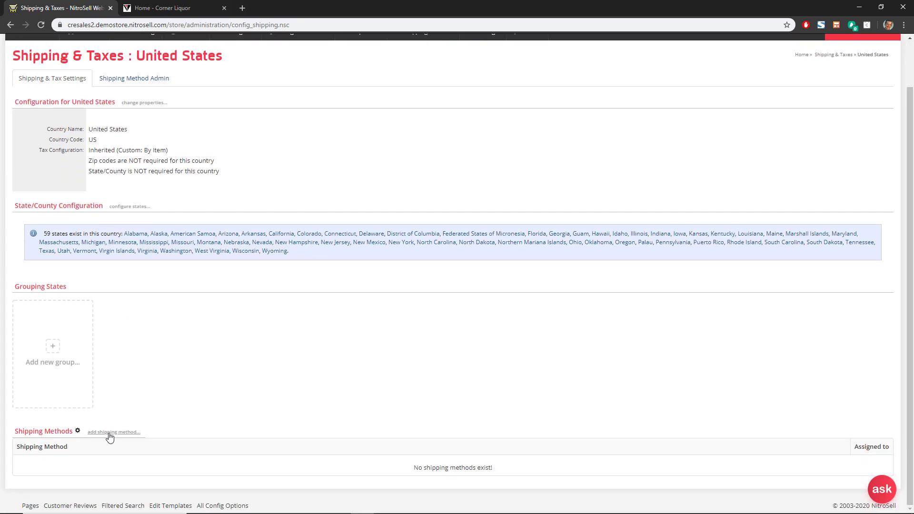
scroll(197, 159, up, 2)
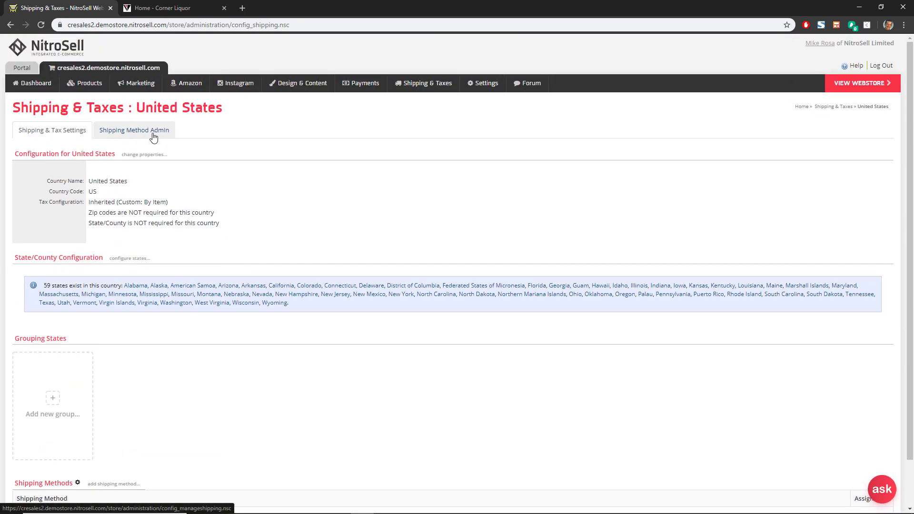
scroll(152, 265, down, 2)
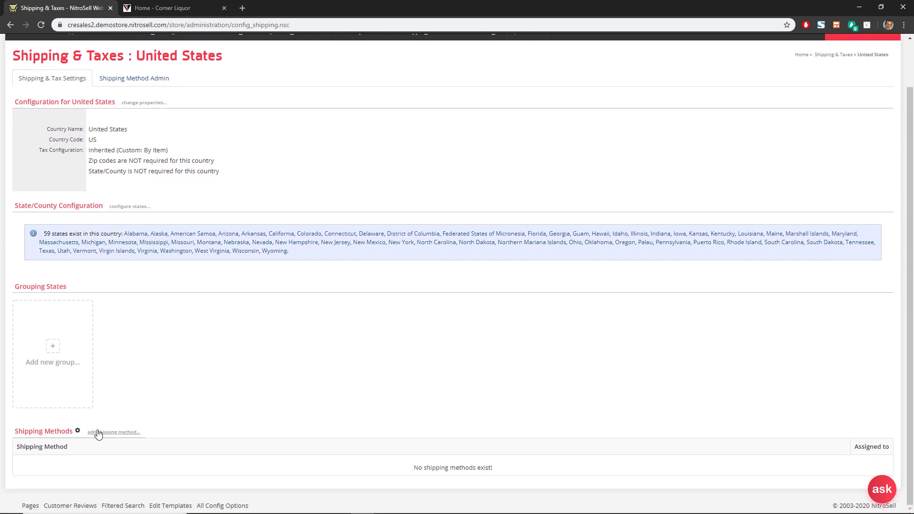
click(98, 432)
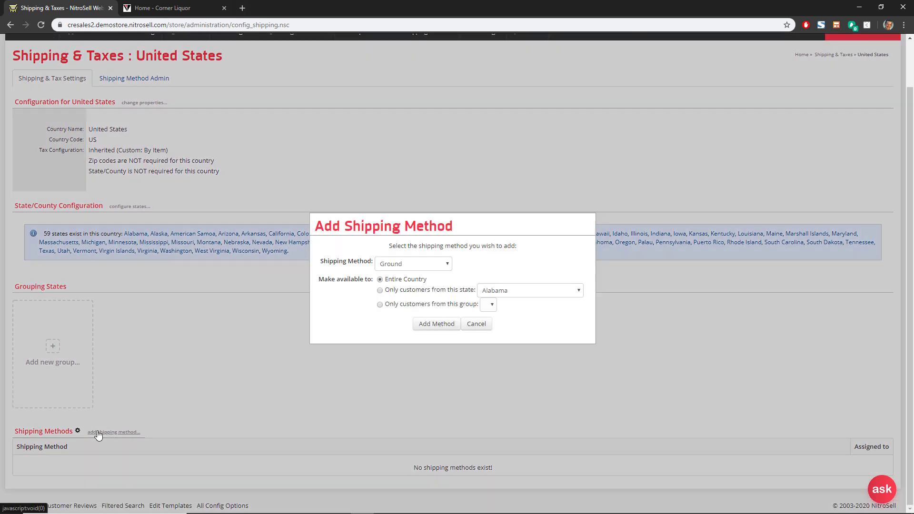
click(442, 265)
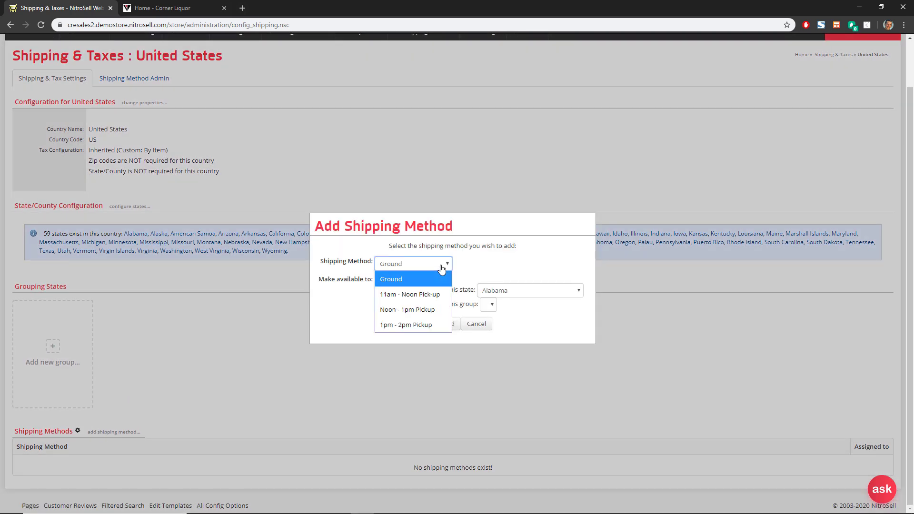
click(422, 295)
click(437, 325)
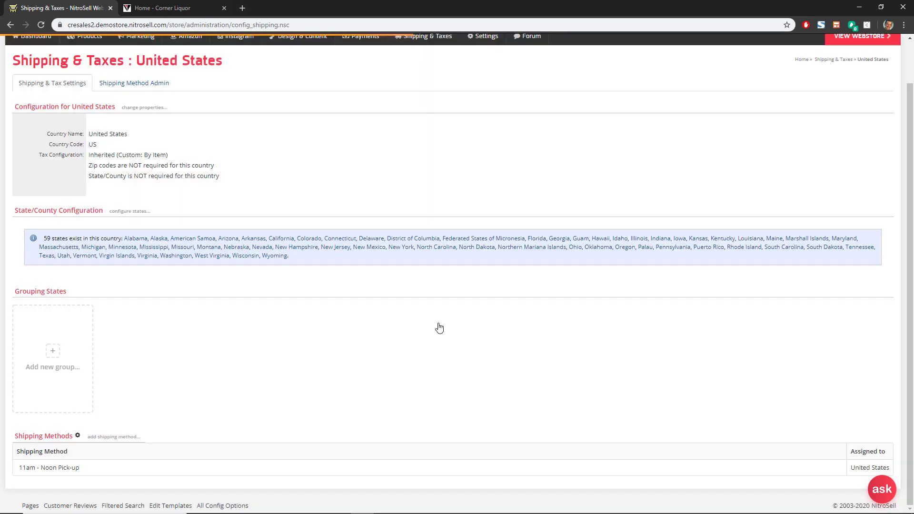
Step: Add the Noon - 1pm Pickup method to the United States, available to the entire country
click(106, 437)
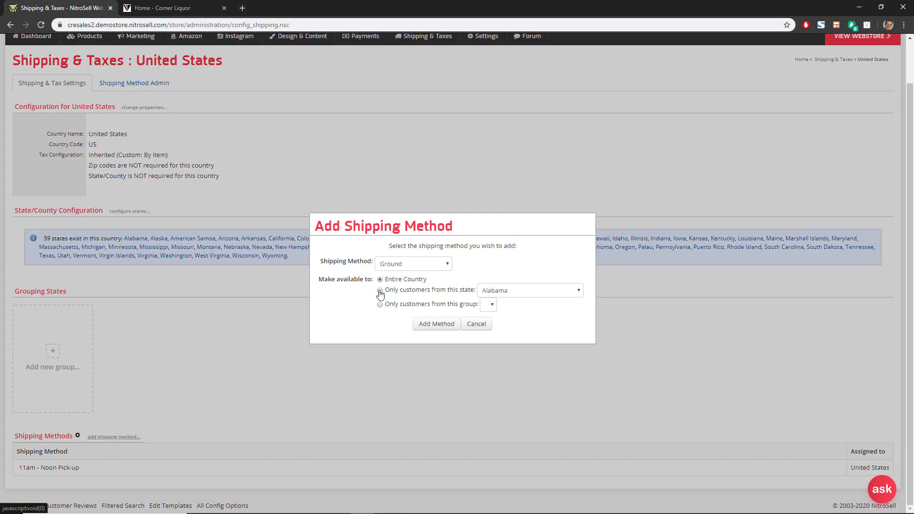
click(401, 270)
click(419, 304)
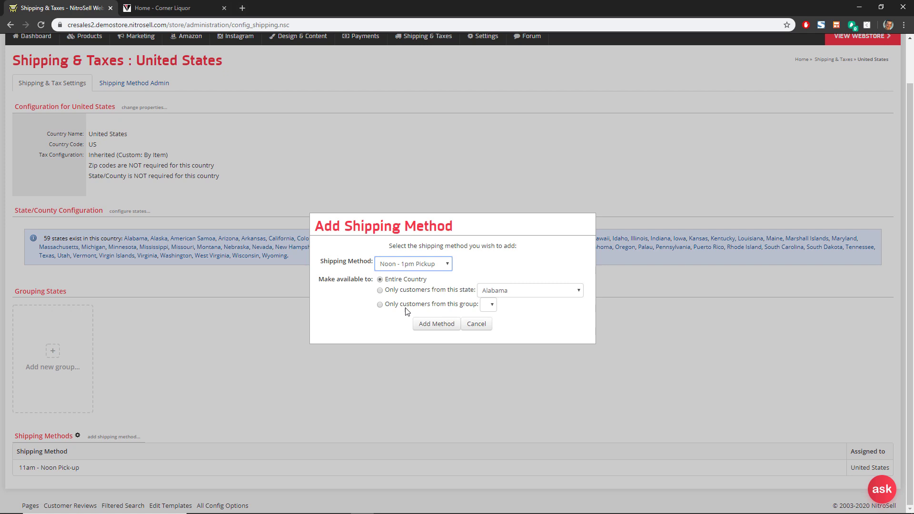
click(437, 325)
Step: Add the 1pm - 2pm Pickup method to the United States, available to the entire country
click(116, 432)
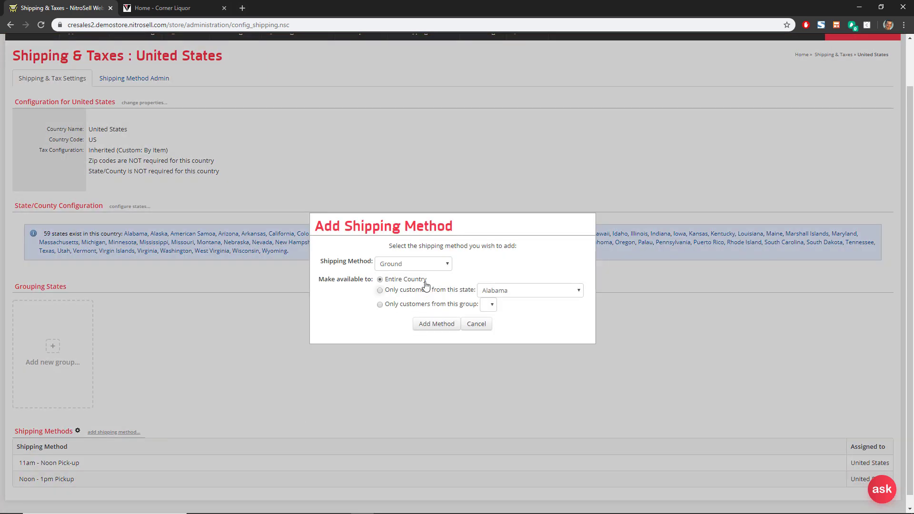
click(425, 265)
click(413, 328)
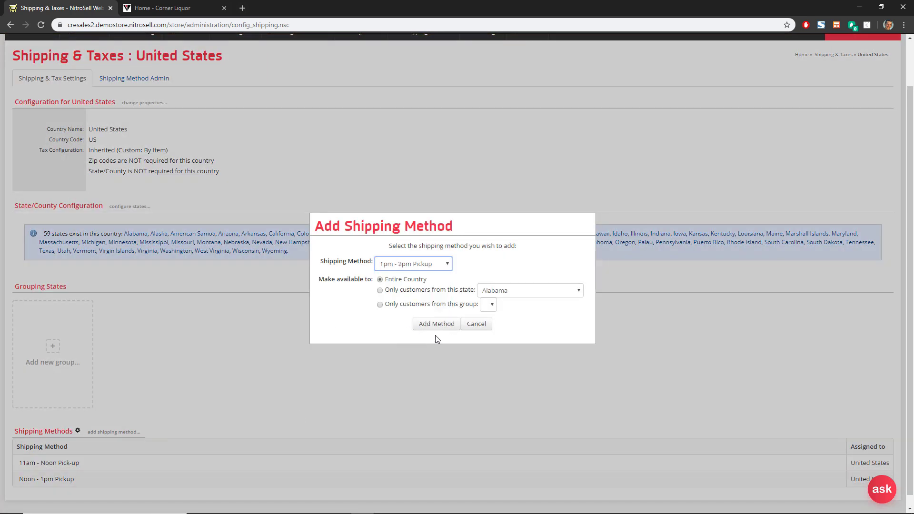
click(439, 323)
Step: Expand the details of the 11am - Noon Pick-up method assigned to the United States
scroll(257, 323, down, 3)
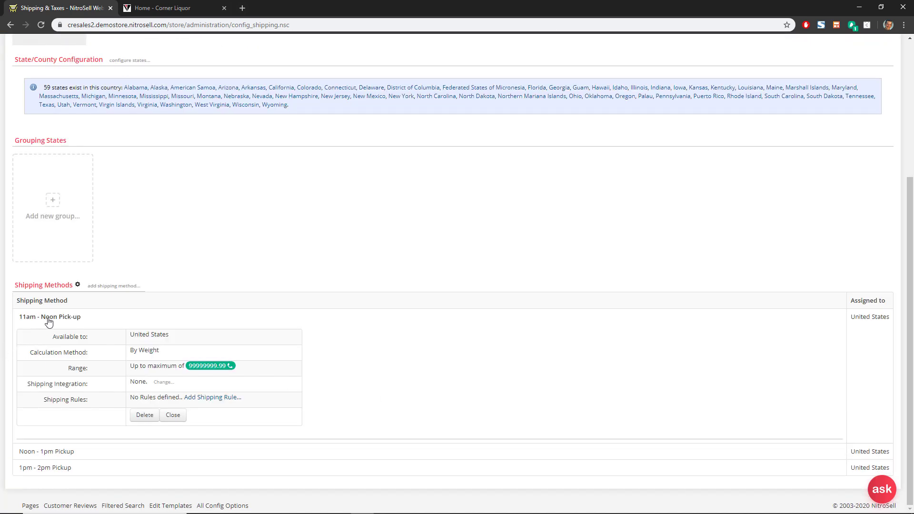
drag(87, 320, 21, 323)
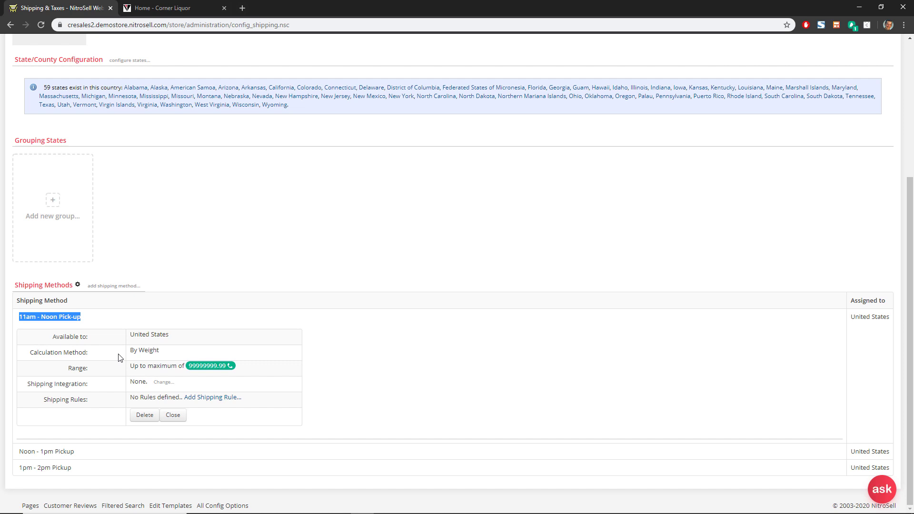
Step: Switch to the Corner Liquor storefront, add one 10 Cane Rum 1L to the cart and view the shopping cart
click(169, 12)
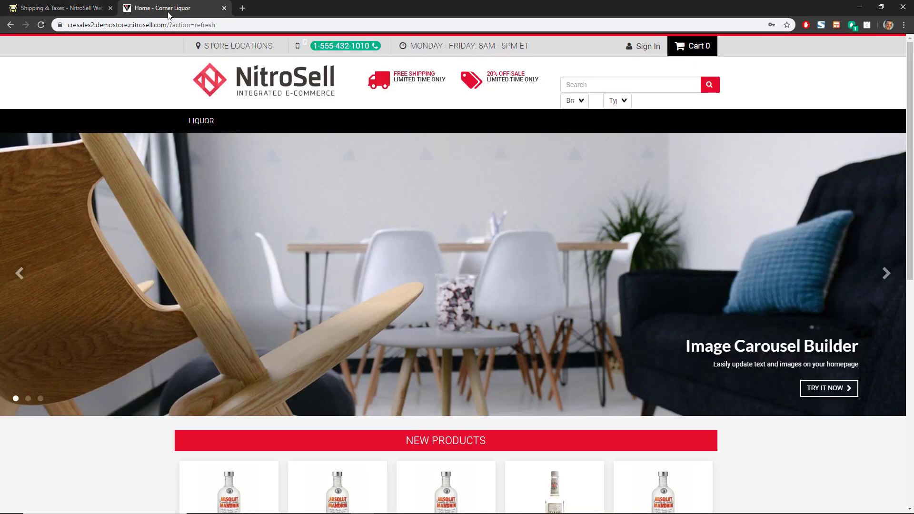
scroll(327, 305, down, 5)
click(198, 395)
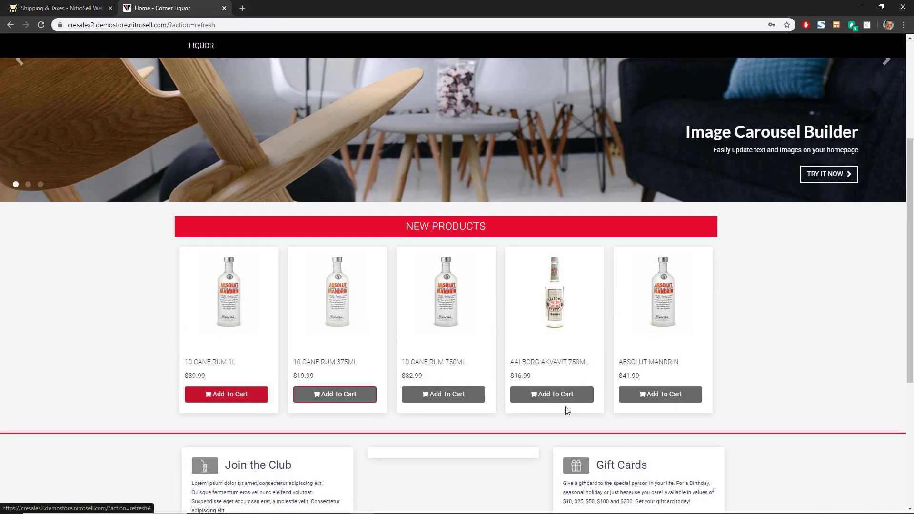
click(822, 498)
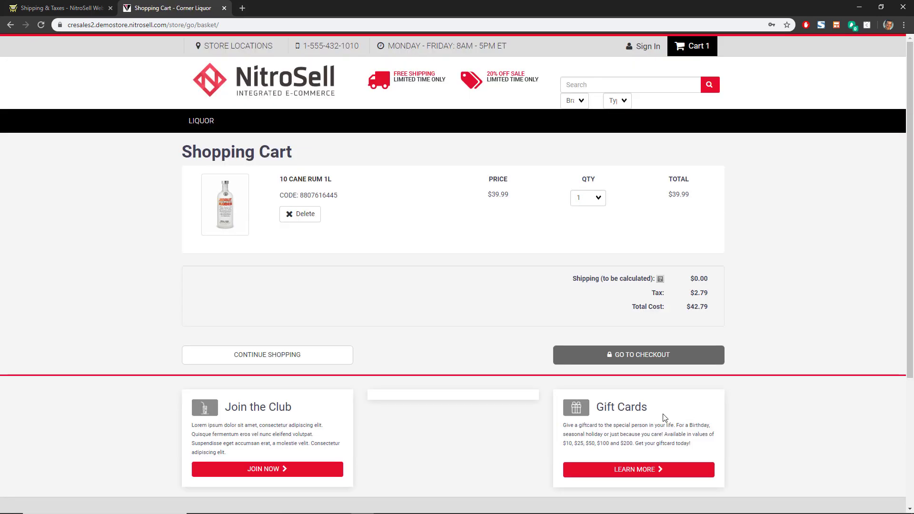
Step: Proceed to checkout and examine the selectable dates in the Ship Date calendar
click(626, 357)
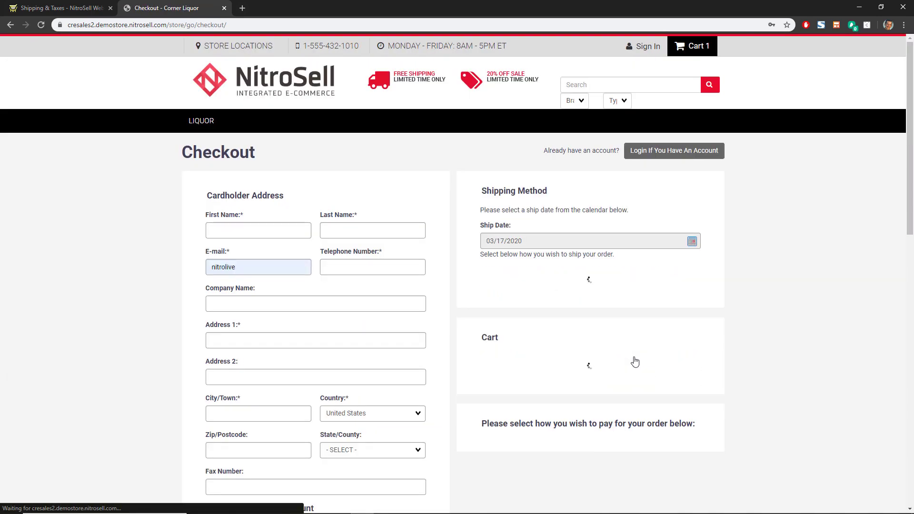
click(692, 242)
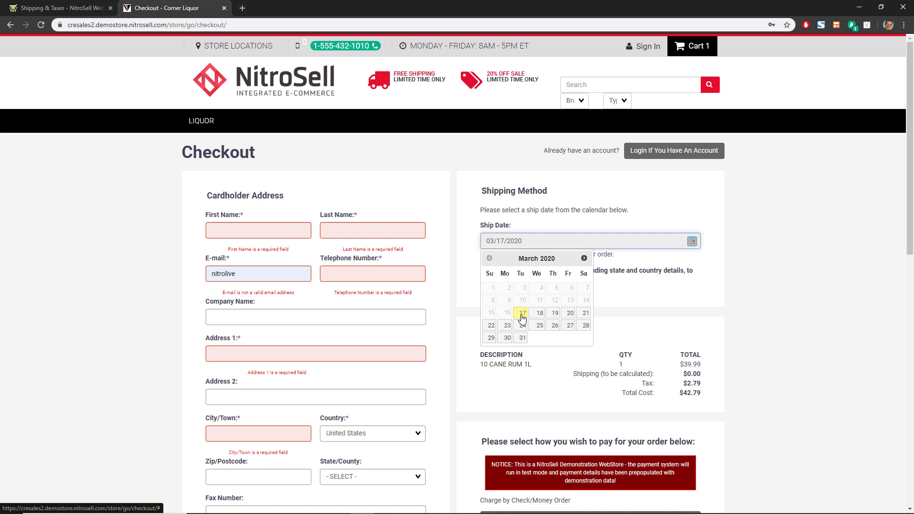
click(522, 325)
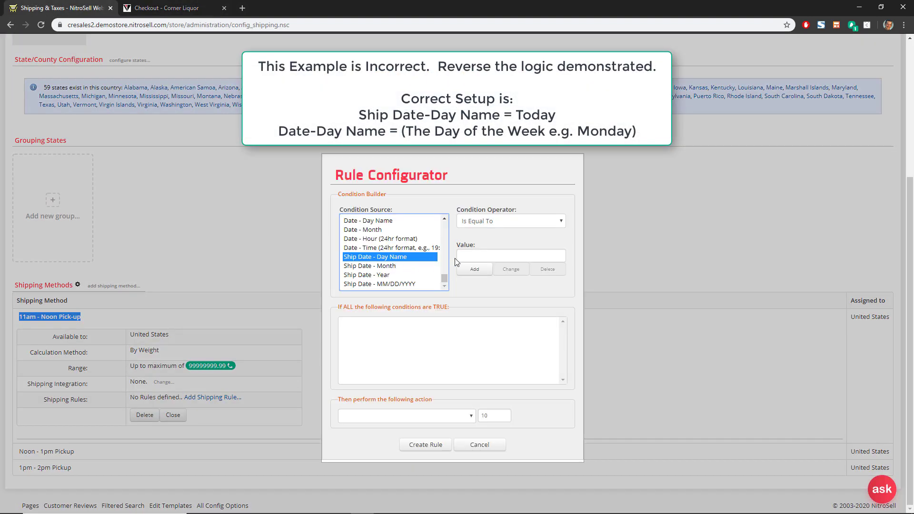
Step: In a new rule for 11am - Noon Pick-up, add the conditions Ship Date - Day Name Is Equal To Monday and Date - Day Name Is Equal To Today
click(475, 256)
text(Monday)
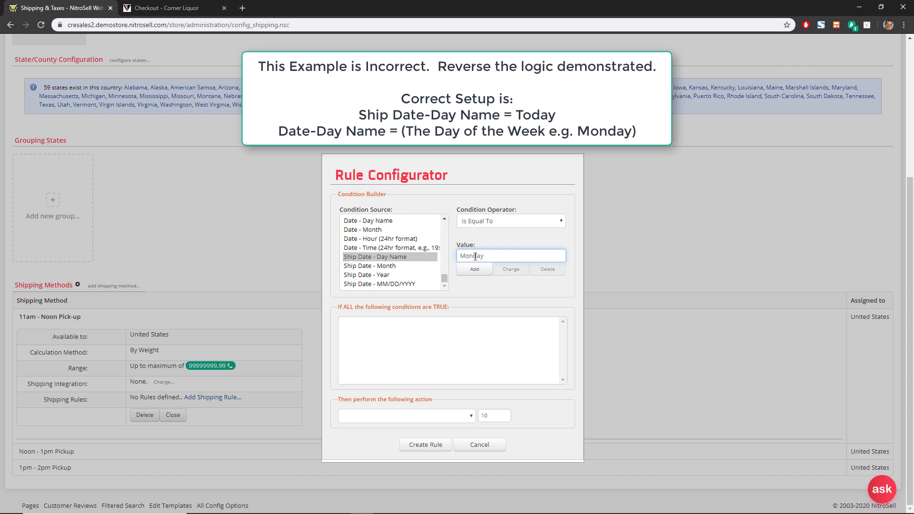
click(473, 272)
click(375, 222)
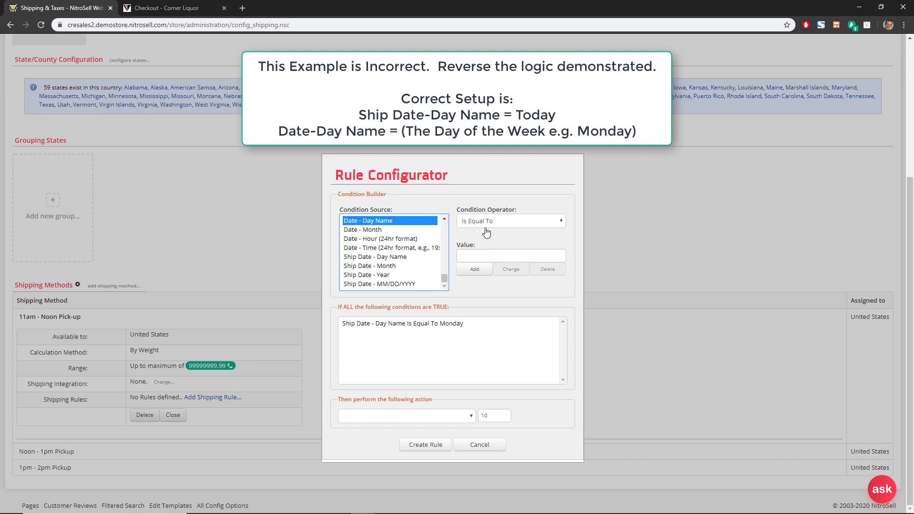
click(488, 257)
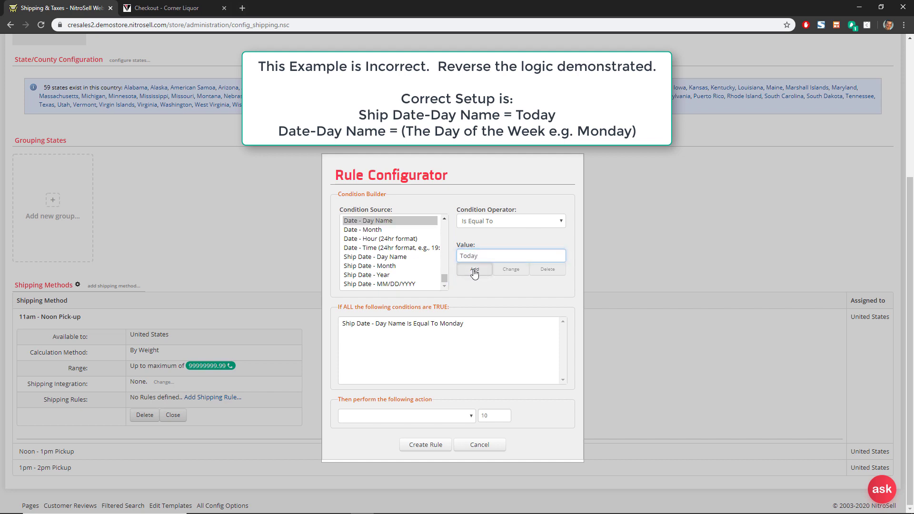
click(474, 270)
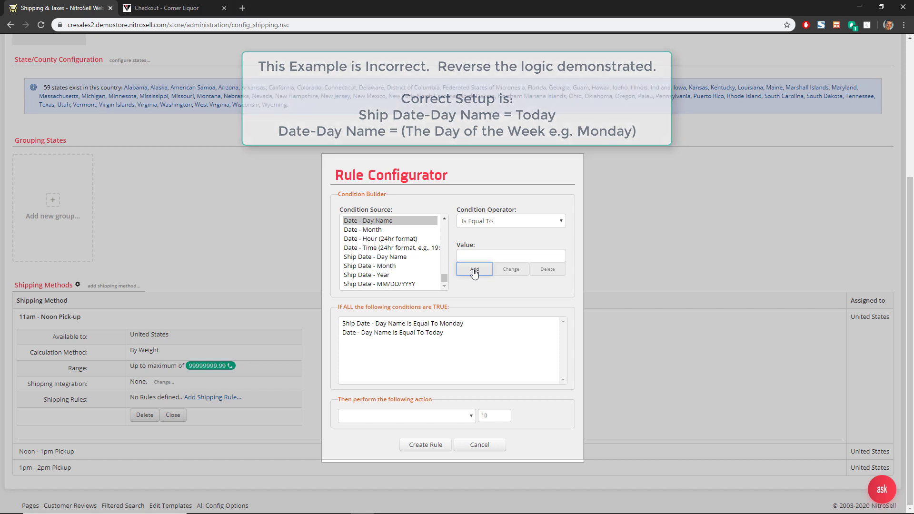
Step: Add a condition to the Monday rule that Date - Time Is Greater Than or Equal To 10:45
click(416, 250)
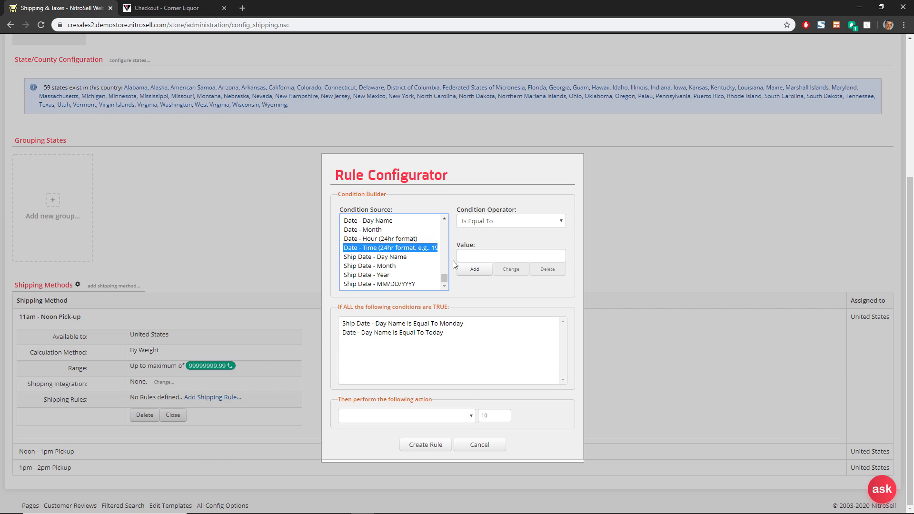
click(501, 223)
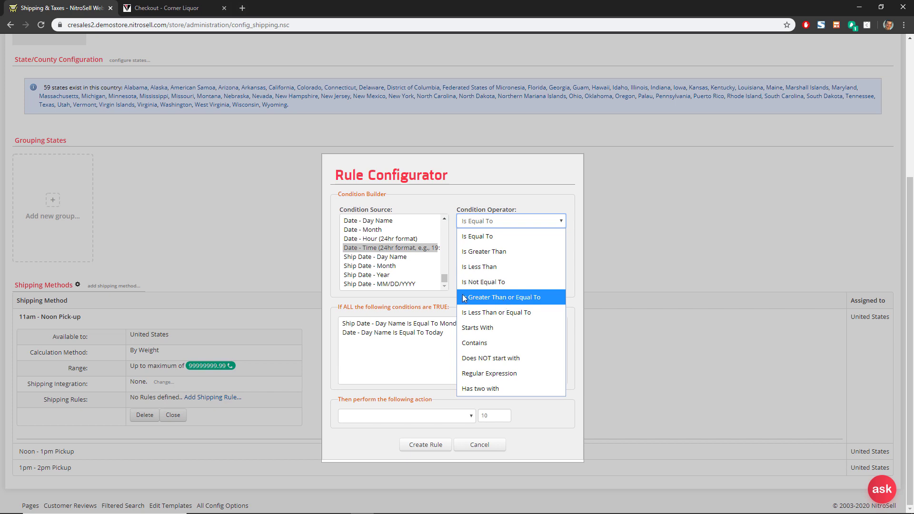
click(497, 298)
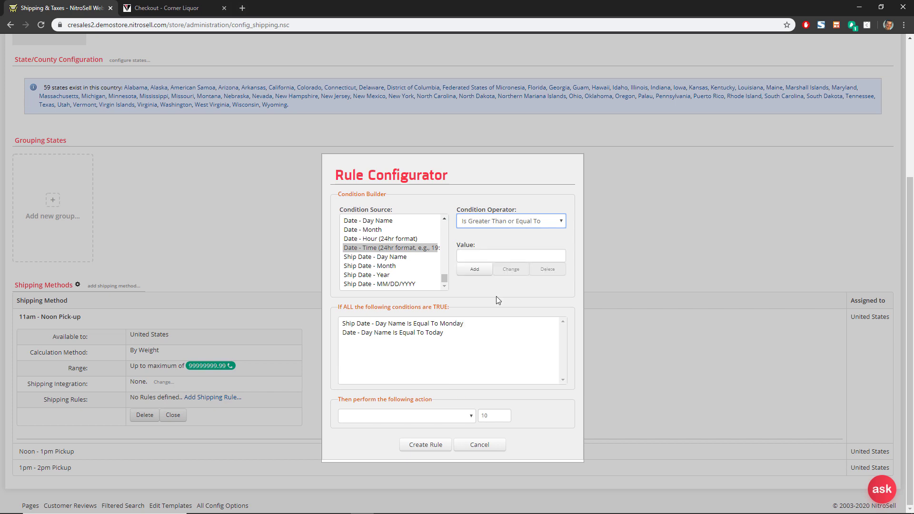
click(500, 257)
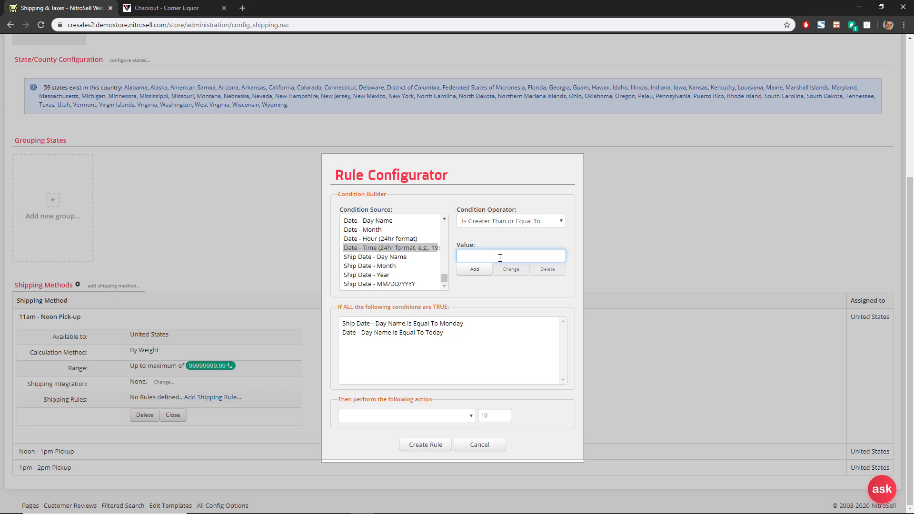
text(10:45)
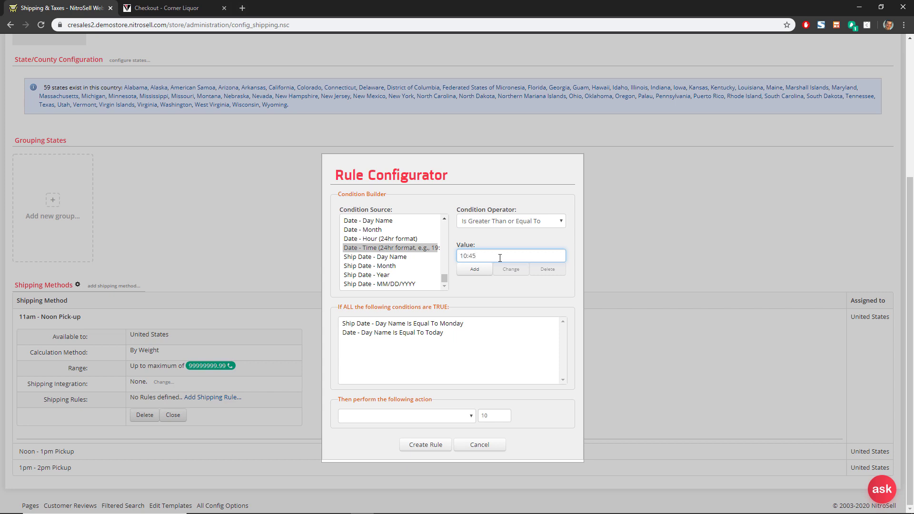
click(476, 275)
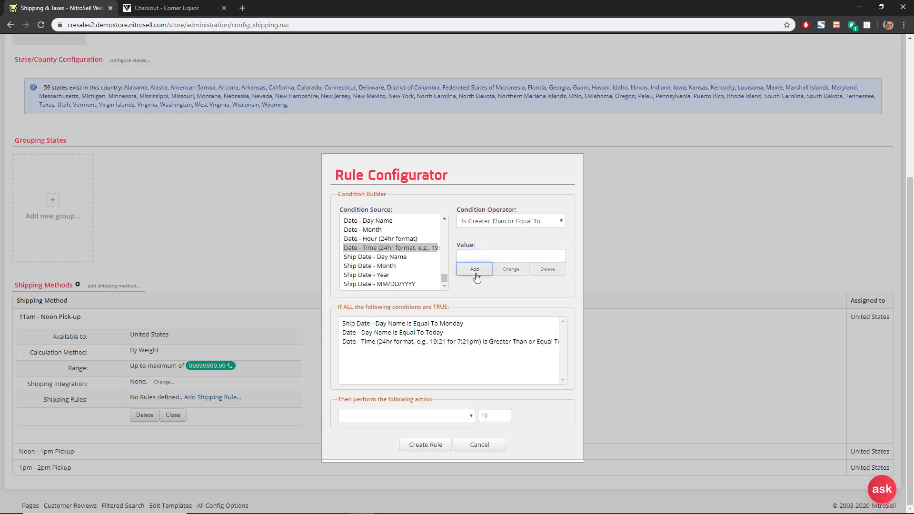
Step: Set the Monday rule's action to Remove shipping option, check its time condition and create the rule
click(462, 417)
click(406, 386)
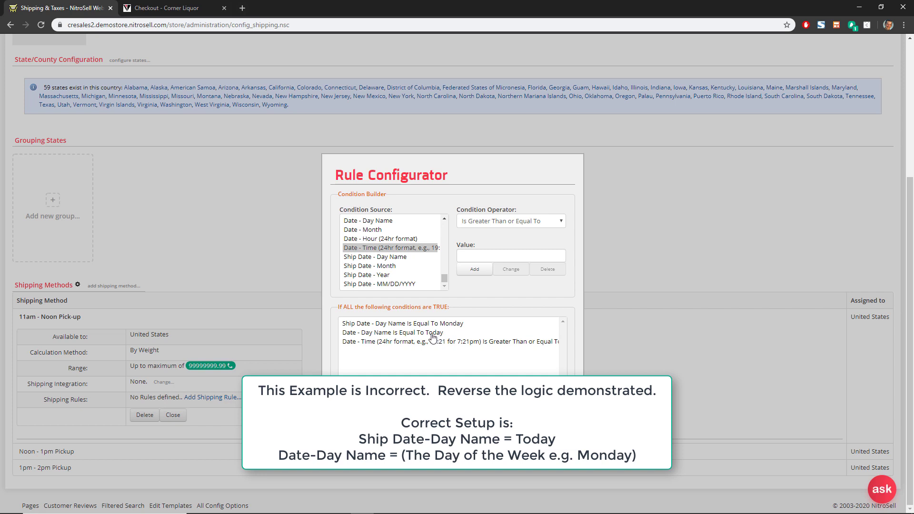
click(464, 343)
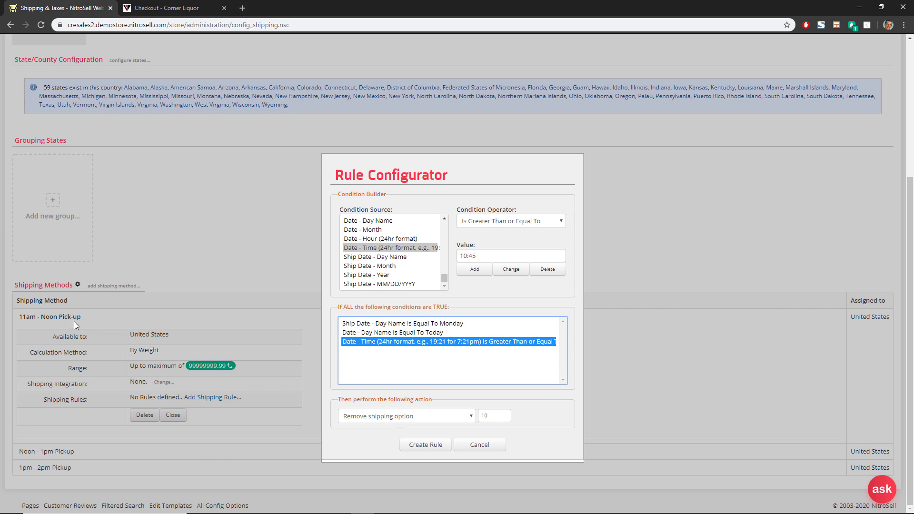
click(412, 447)
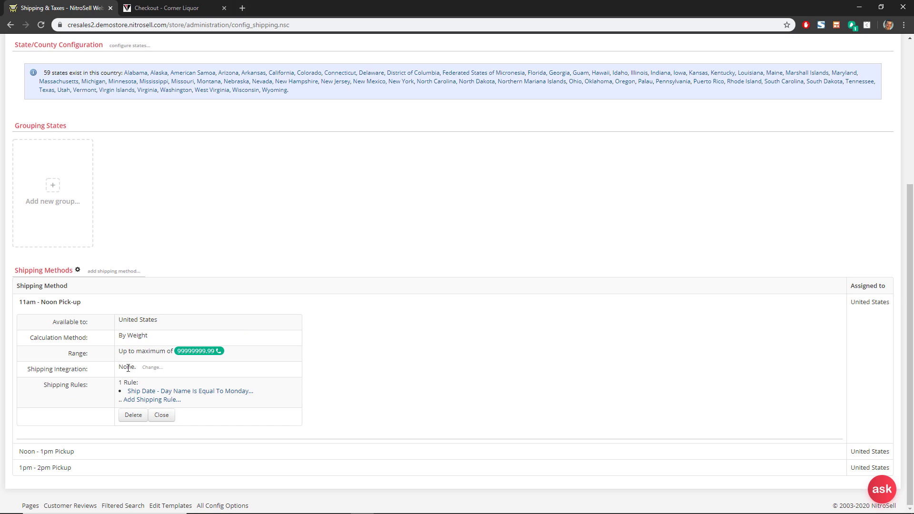
Step: Start another shipping rule for 11am - Noon Pick-up with the condition Ship Date - Day Name Is Equal To Tuesday
click(160, 400)
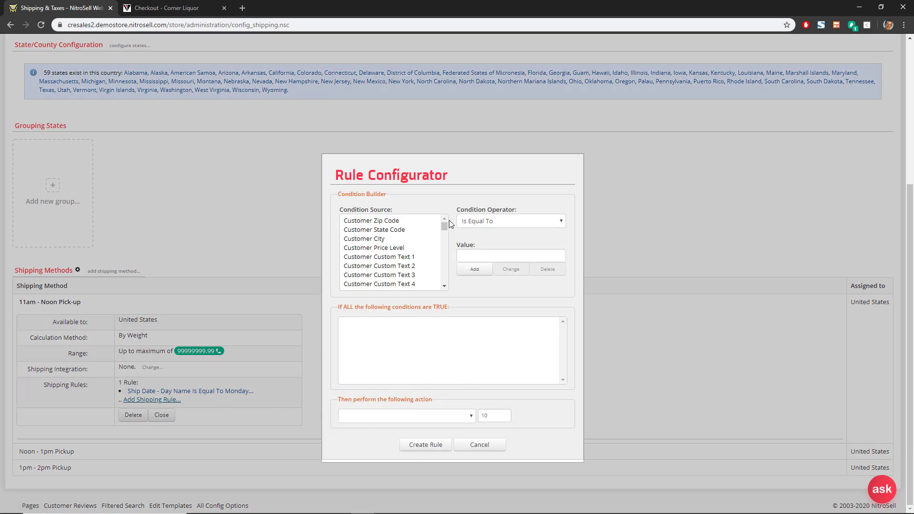
drag(444, 226, 446, 301)
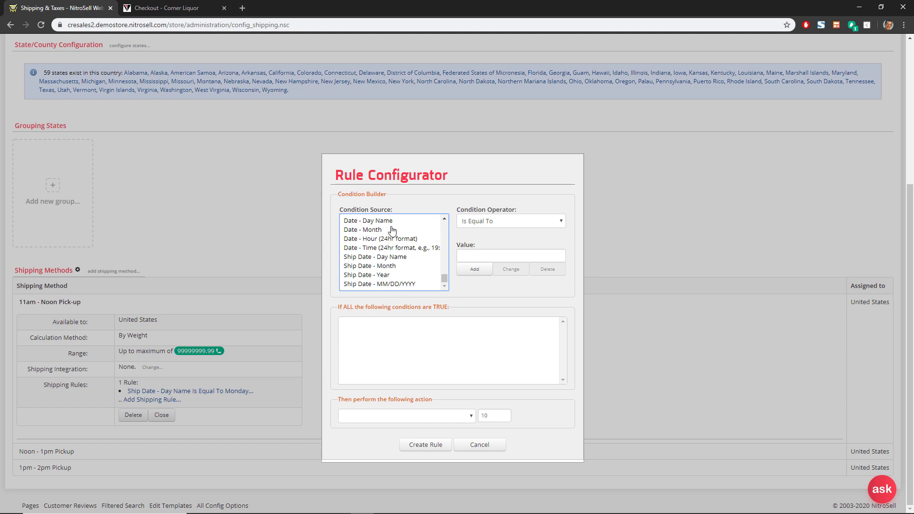
click(378, 258)
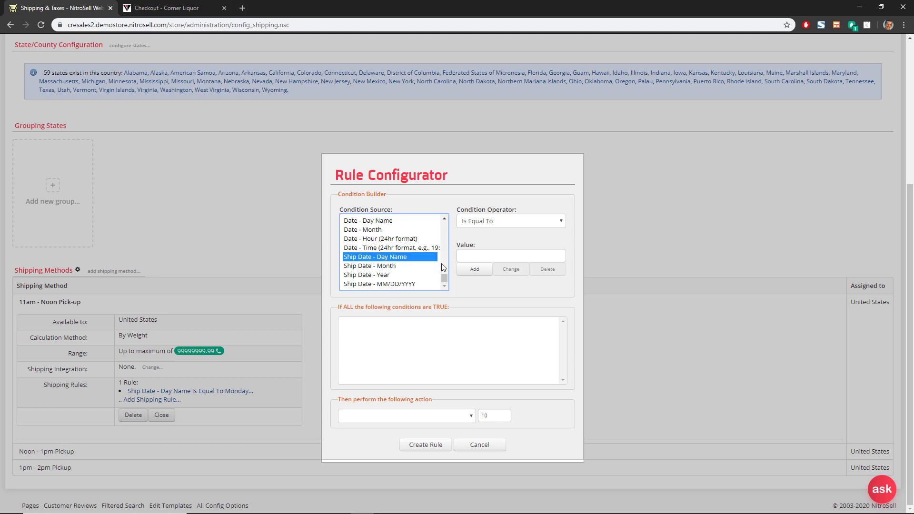
click(489, 257)
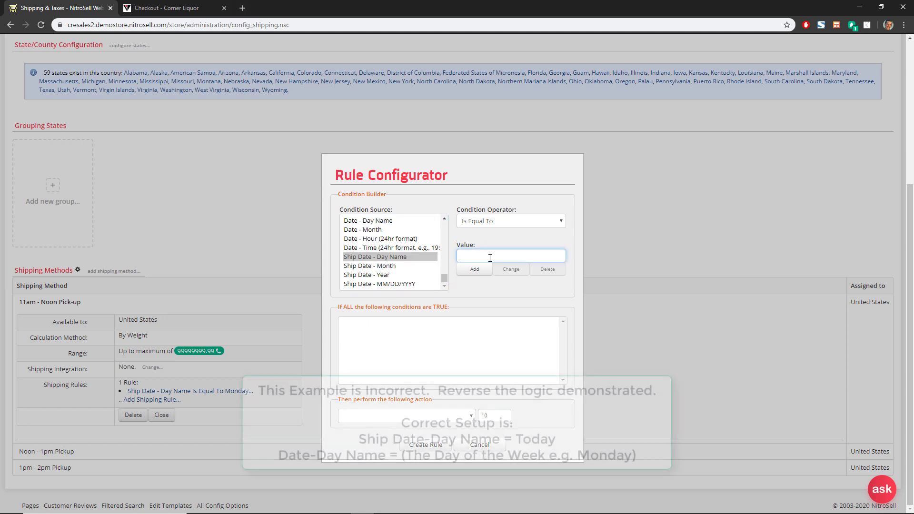
text(Tuesday)
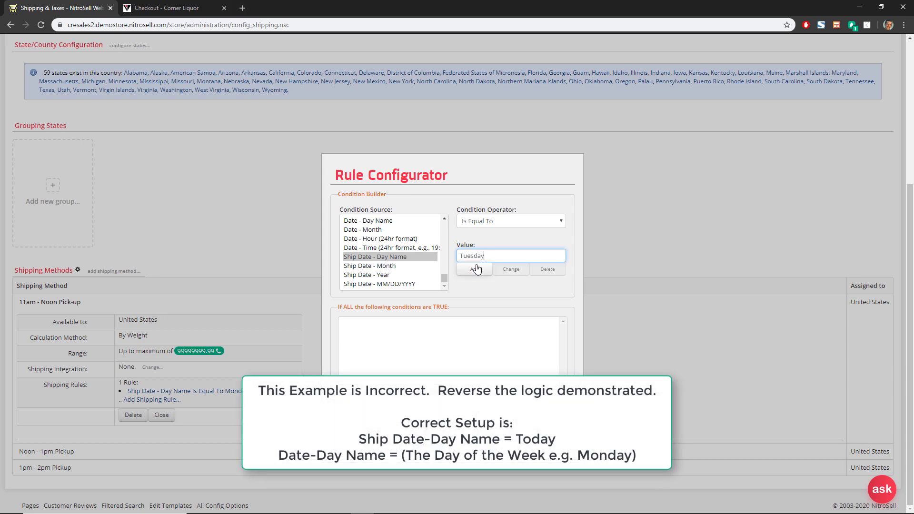
click(476, 269)
Step: Add the condition Date - Day Name Is Equal To Today to the Tuesday rule
click(390, 222)
click(481, 258)
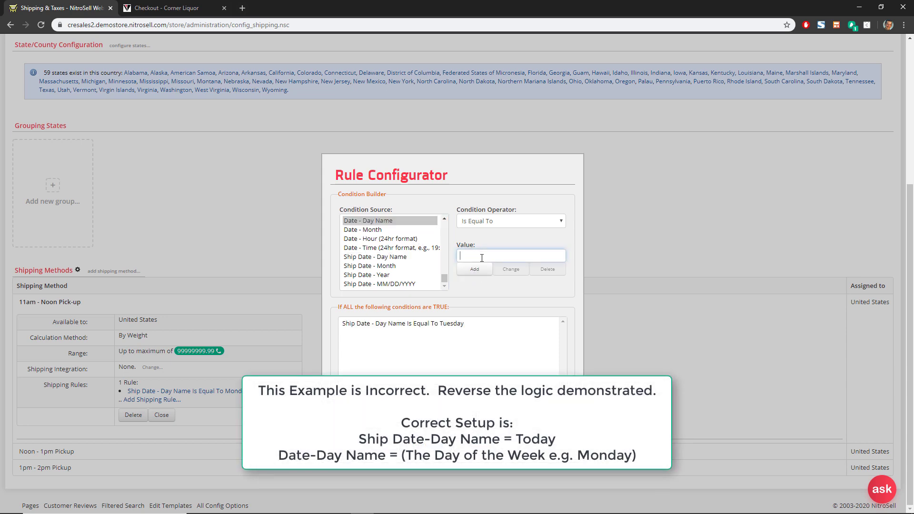
text(Today)
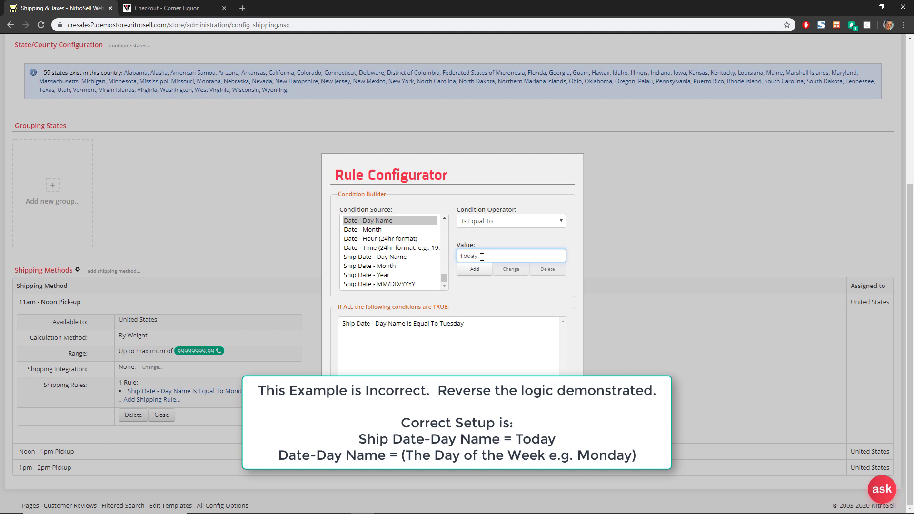
drag(477, 257, 456, 263)
click(475, 270)
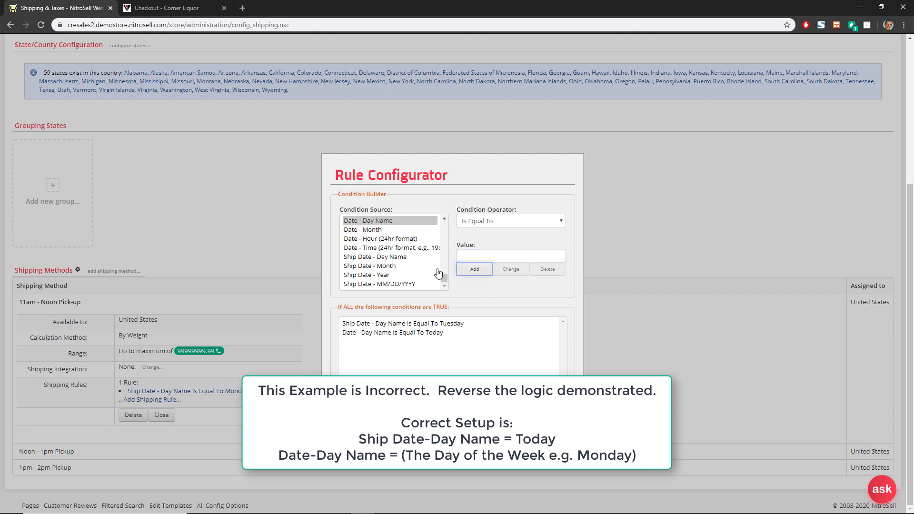
Step: Add a condition to the Tuesday rule that Date - Time Is Greater Than or Equal To 10:45
click(396, 249)
click(522, 221)
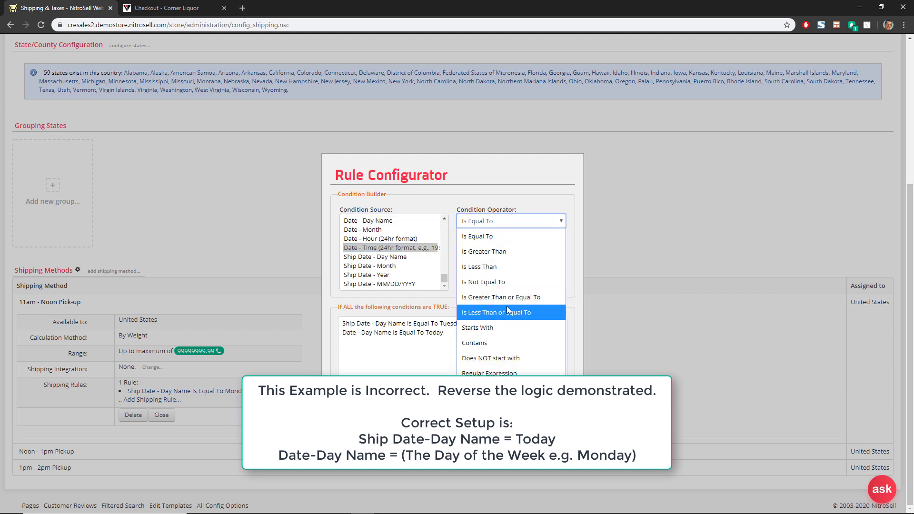
click(509, 298)
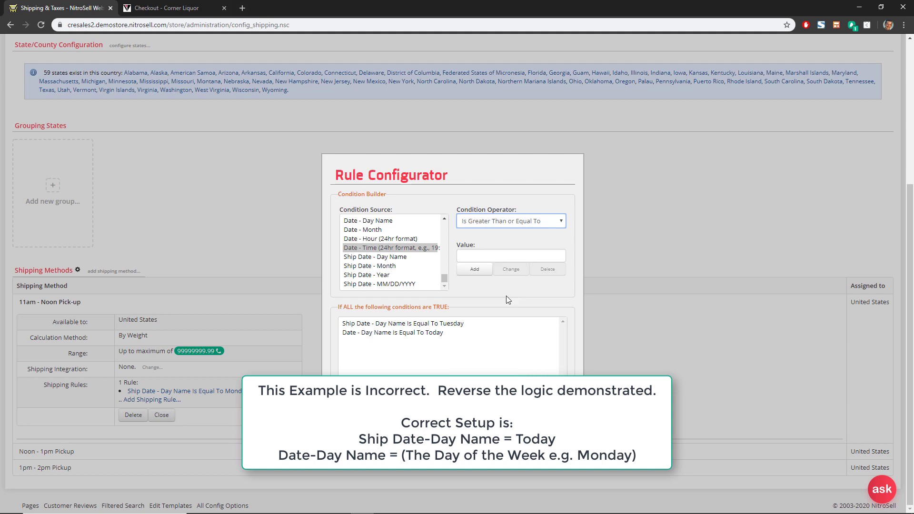
click(520, 257)
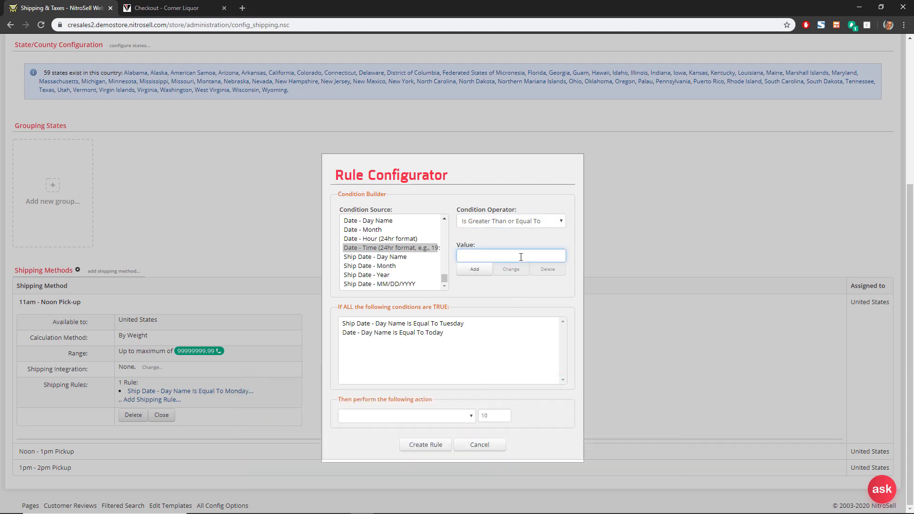
text(10:45)
click(475, 269)
Step: Set the Tuesday rule's action to Remove shipping option and create the rule
click(456, 420)
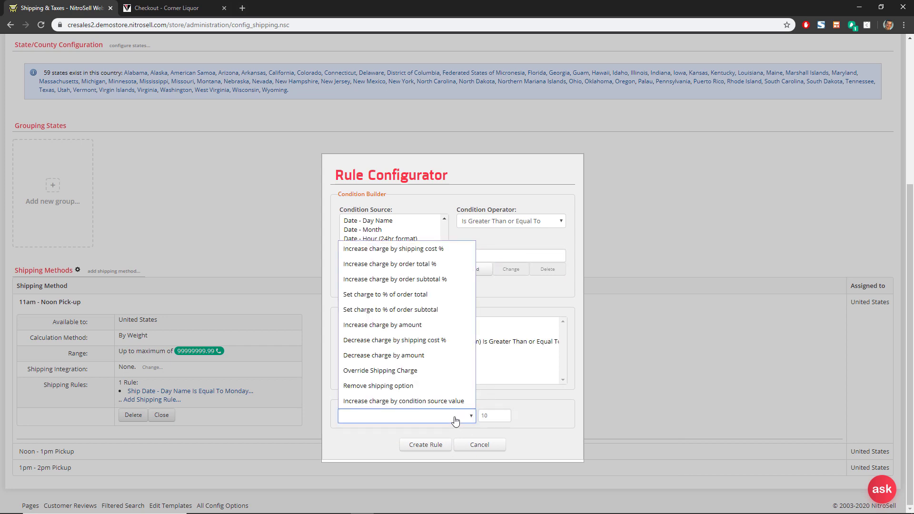
click(412, 386)
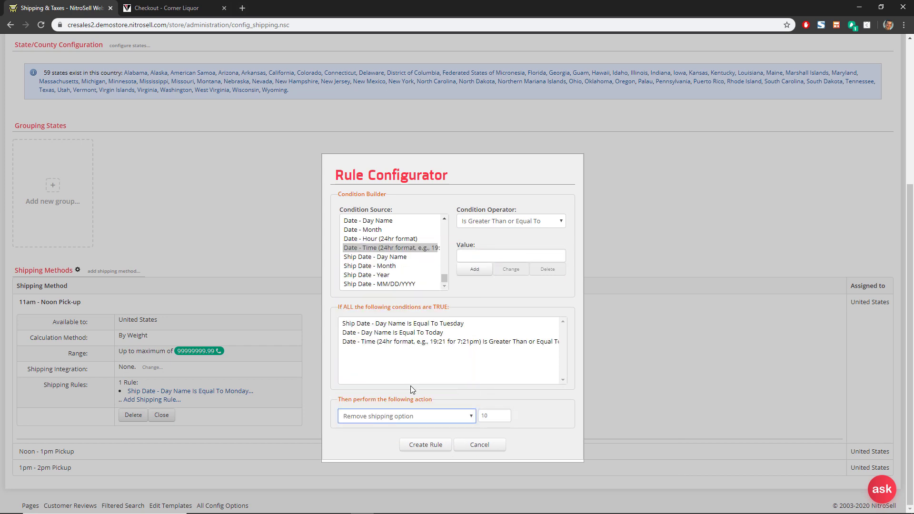
click(418, 445)
scroll(314, 399, down, 1)
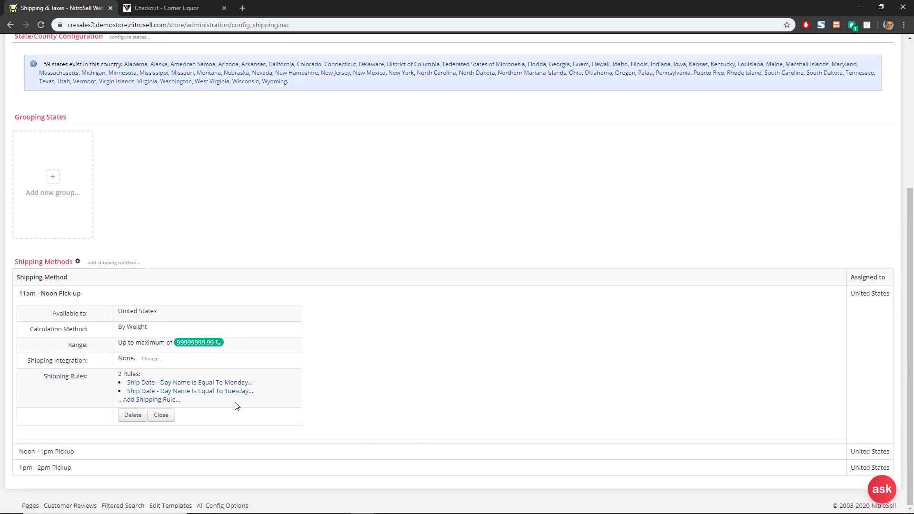
click(66, 453)
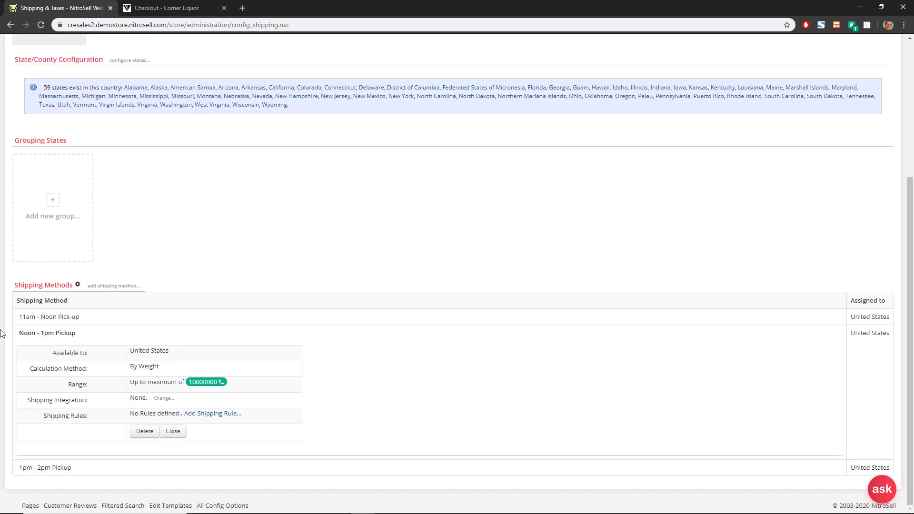
click(200, 414)
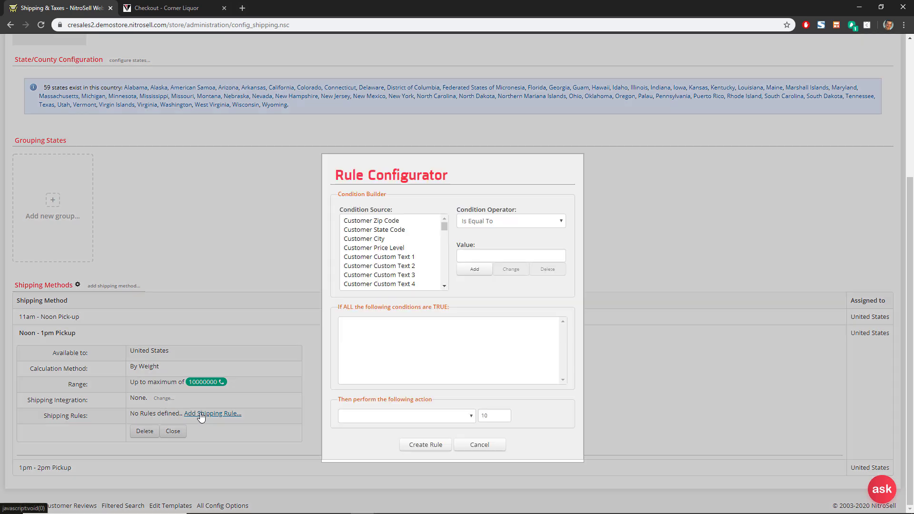
drag(443, 226, 445, 284)
click(415, 248)
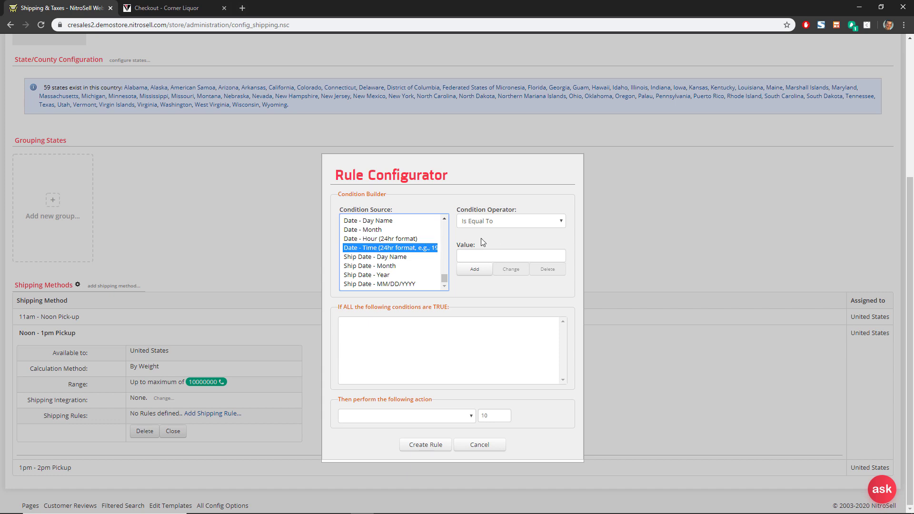
click(494, 226)
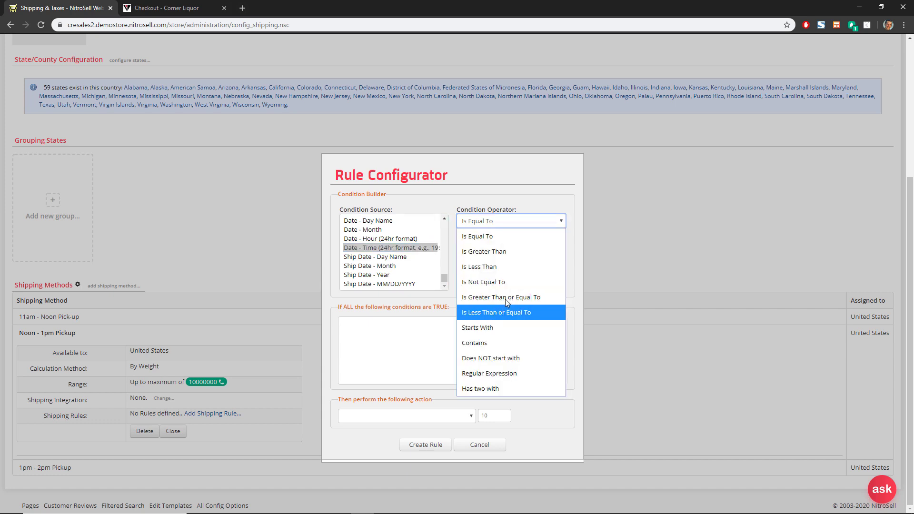
click(507, 298)
click(493, 255)
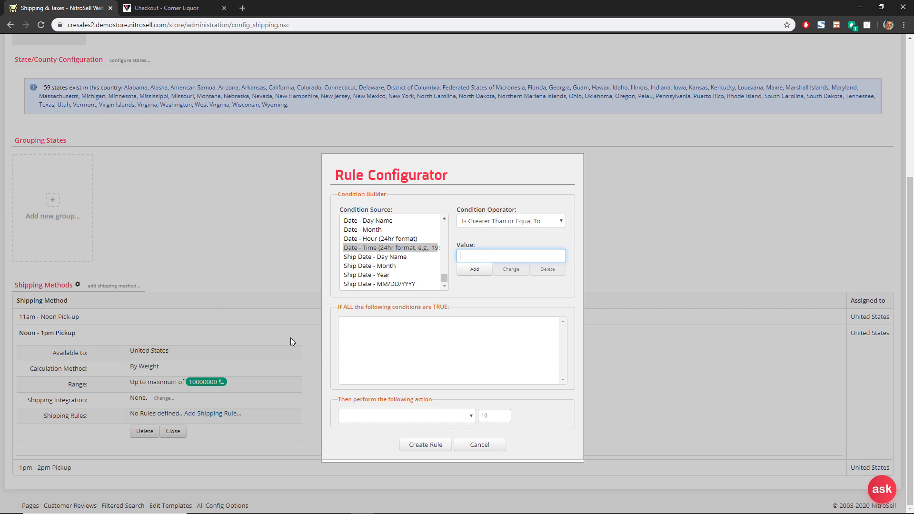
text(11:45)
click(471, 274)
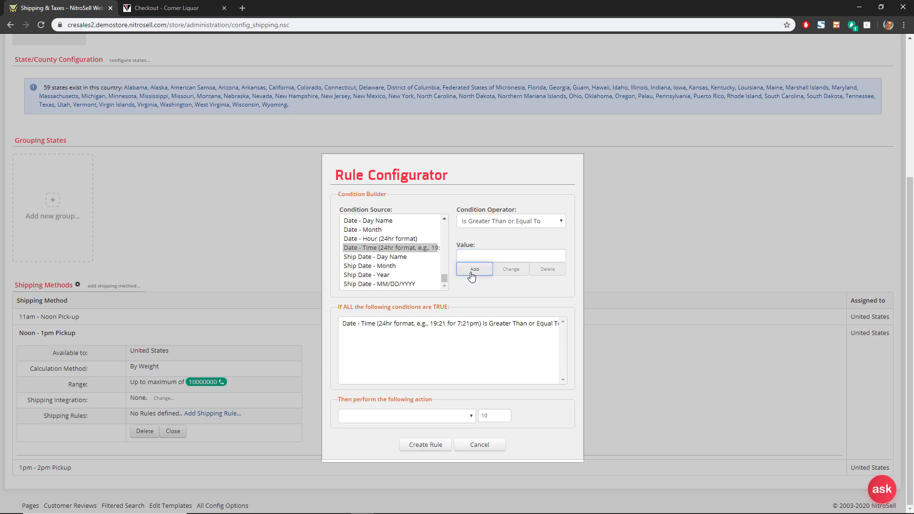
click(471, 445)
Step: Create a shipping rule for 1pm - 2pm Pickup with the condition Date - Time Is Greater Than or Equal To 13:15
click(55, 467)
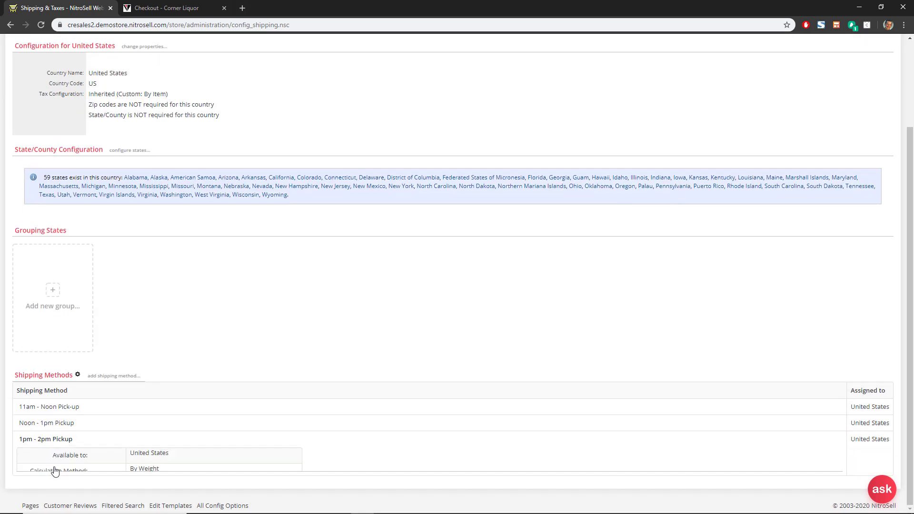
click(220, 430)
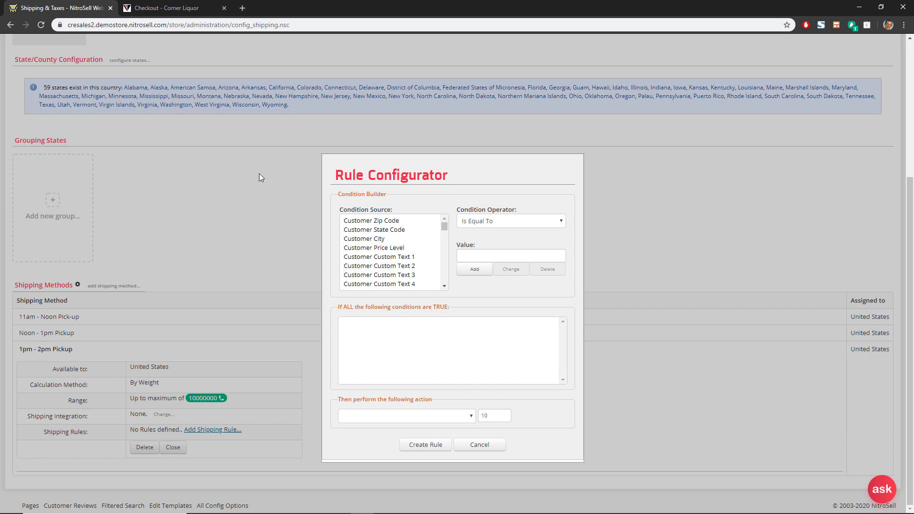
drag(444, 227, 449, 318)
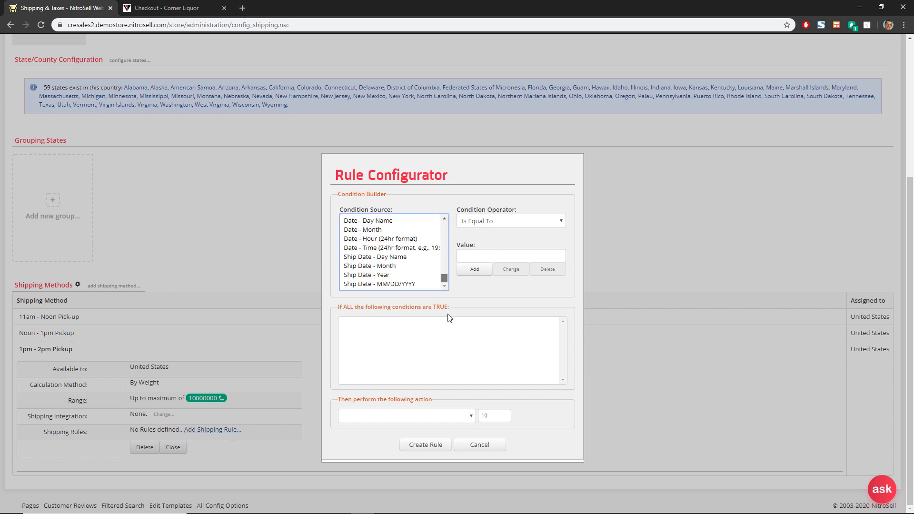
click(410, 248)
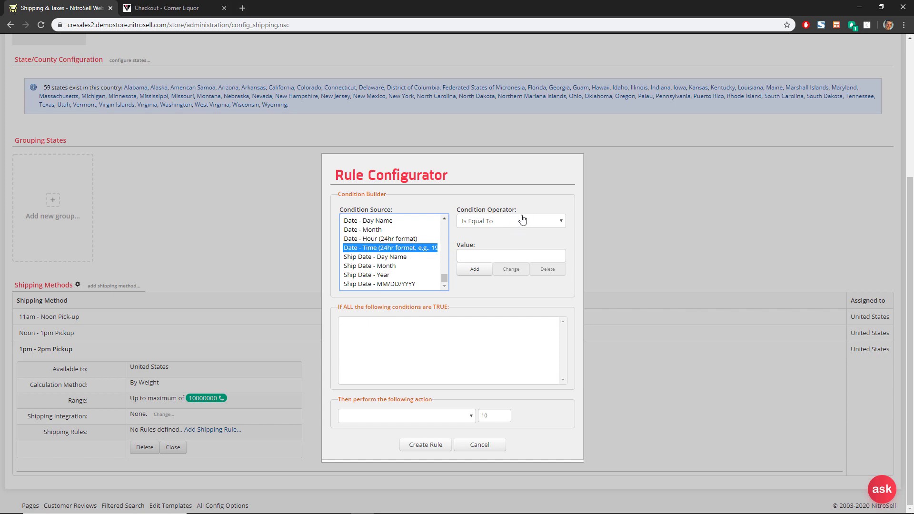
click(522, 221)
click(516, 300)
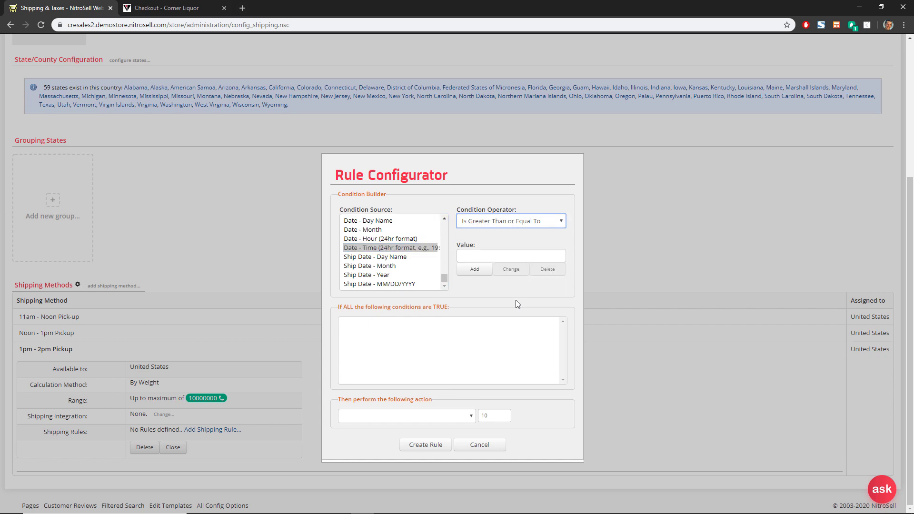
click(522, 255)
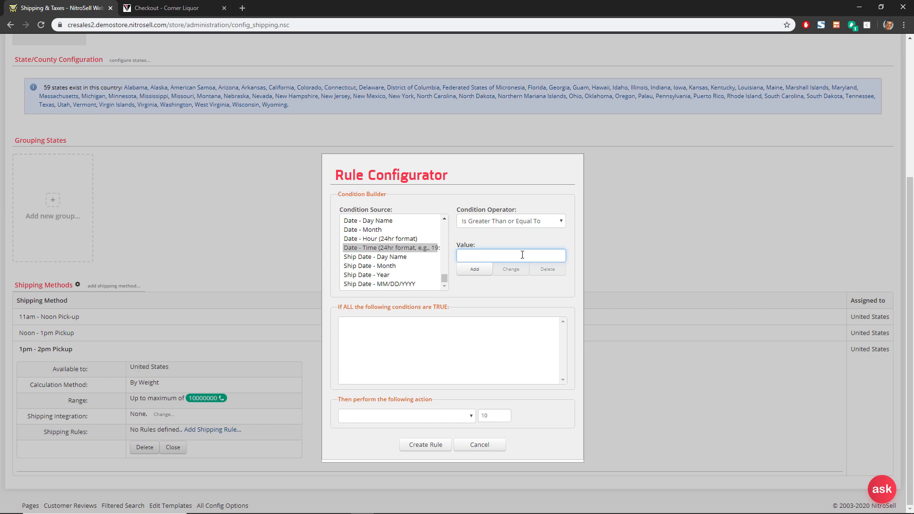
text(13:15)
click(477, 270)
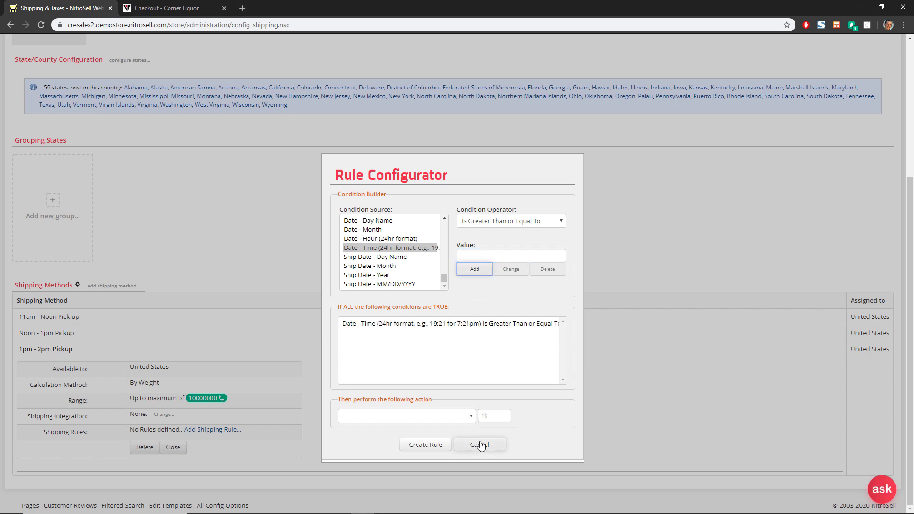
click(423, 445)
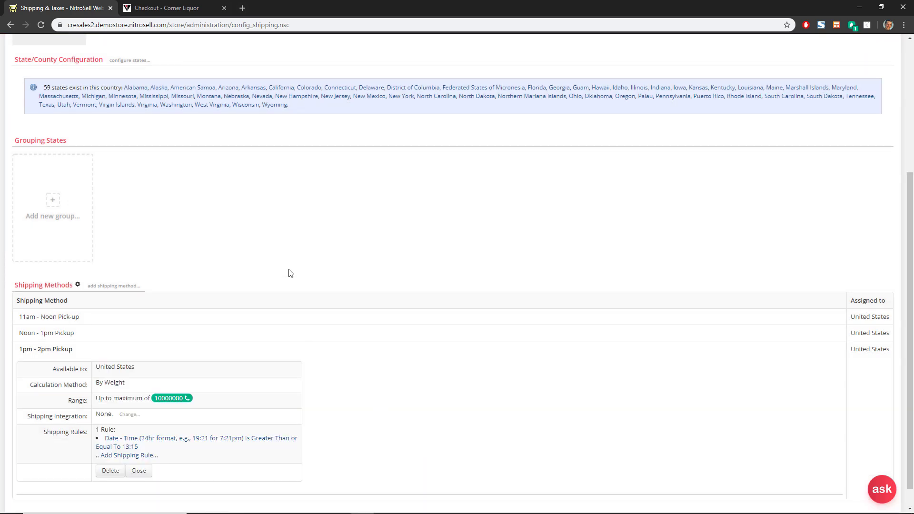
Step: Start a new shipping method in Shipping Method Admin named AM Delivery, with the charging method Charge based on Distance
scroll(290, 273, up, 4)
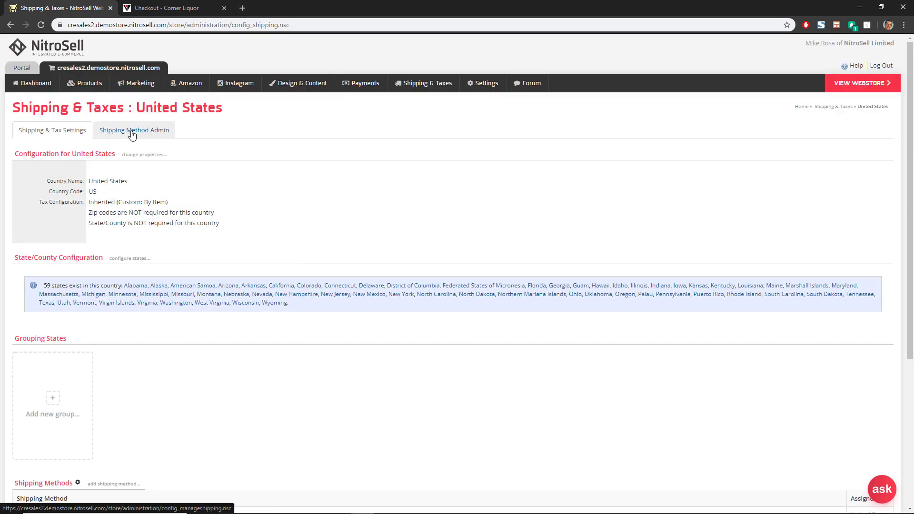
click(132, 134)
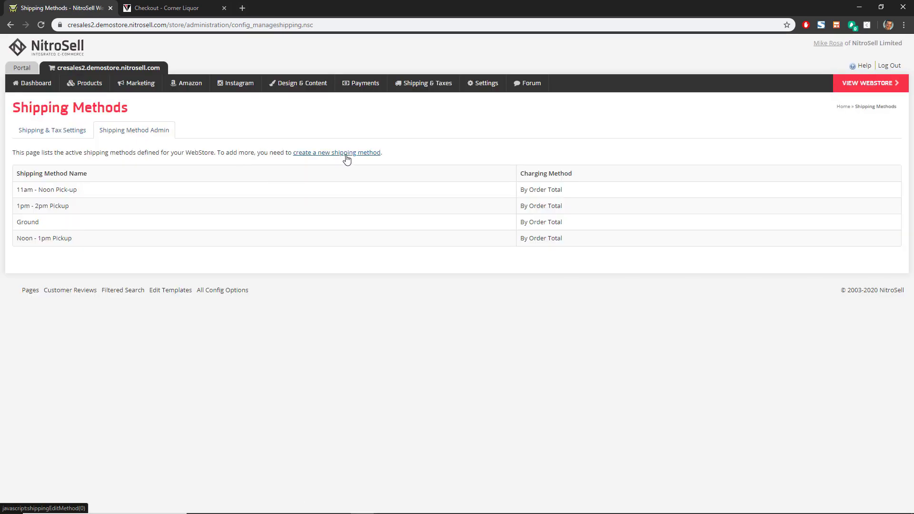
click(346, 154)
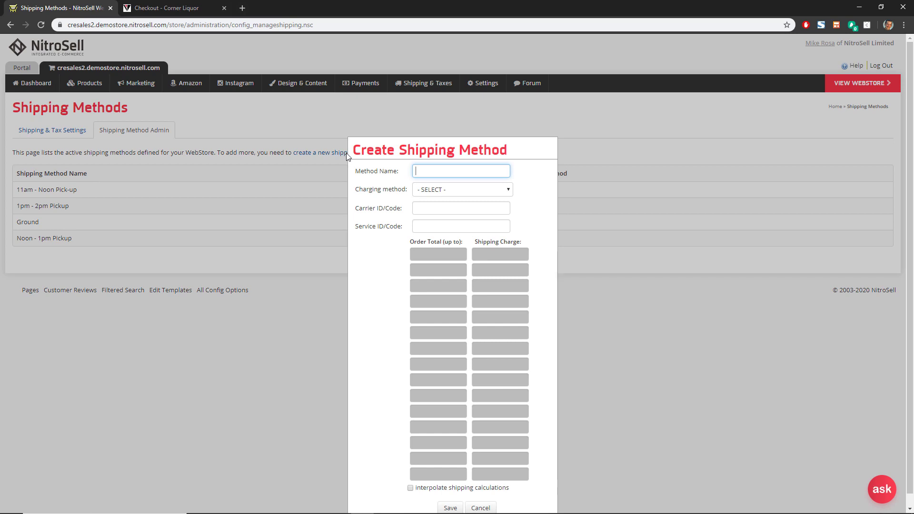
text(Delivery)
key(Home)
text(AM)
click(490, 192)
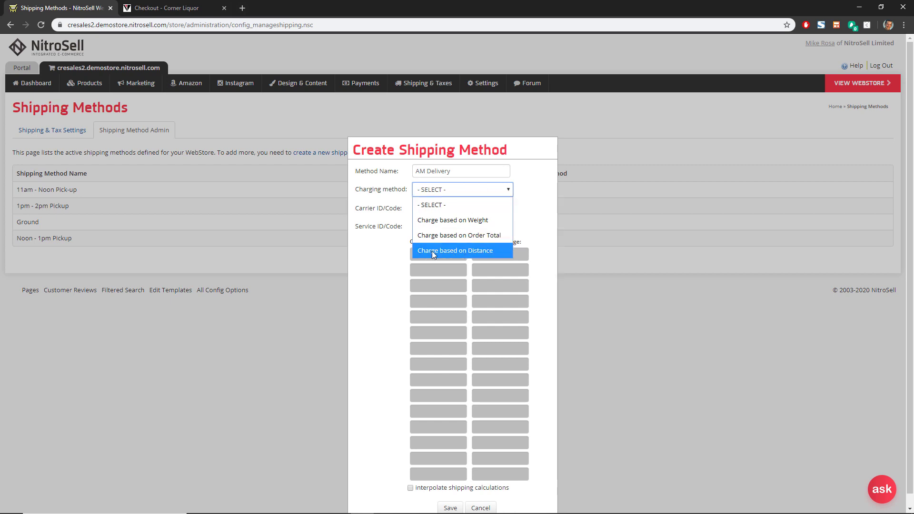
click(475, 251)
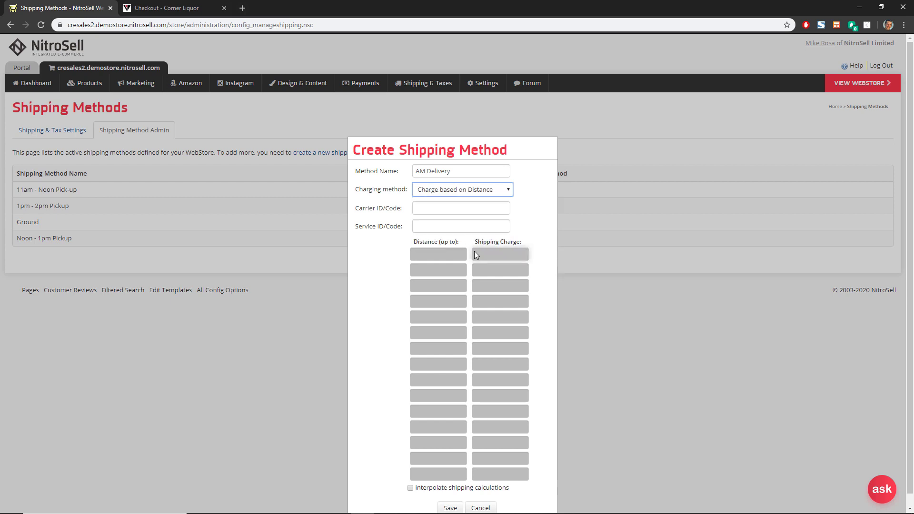
Step: Set AM Delivery's shipping charges to 1 for distances up to 1 and 3 for distances up to 5, and save the method
click(439, 255)
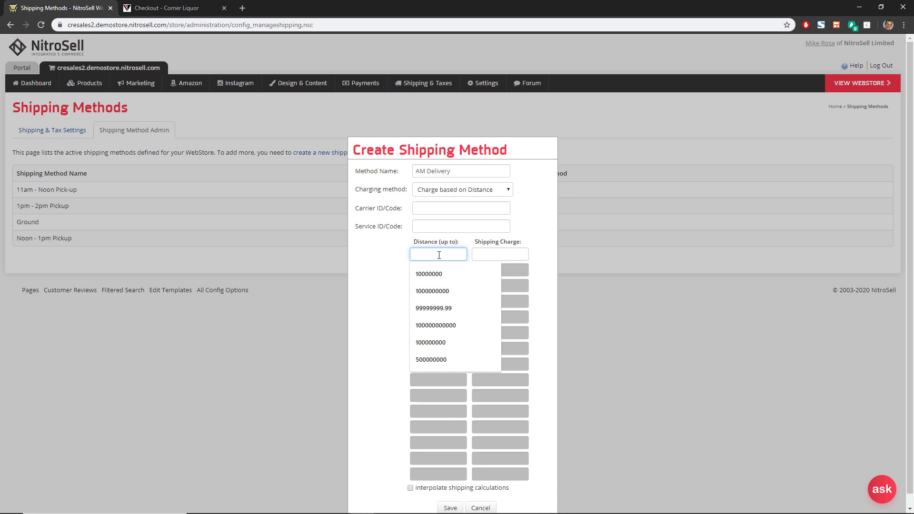
text(1)
key(Tab)
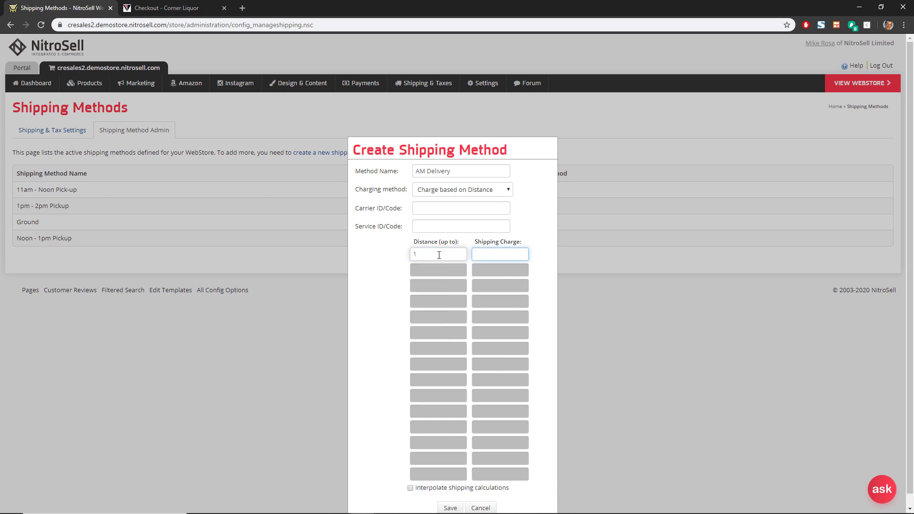
key(Tab)
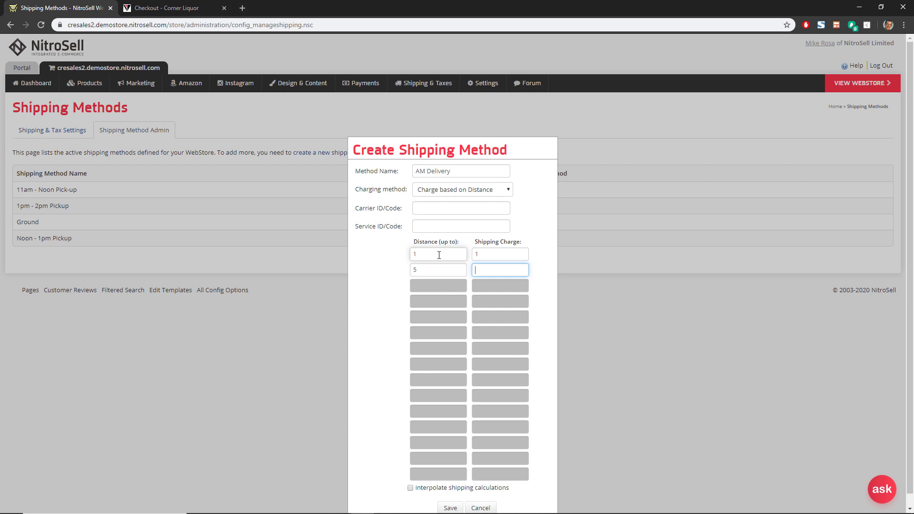
key(Tab)
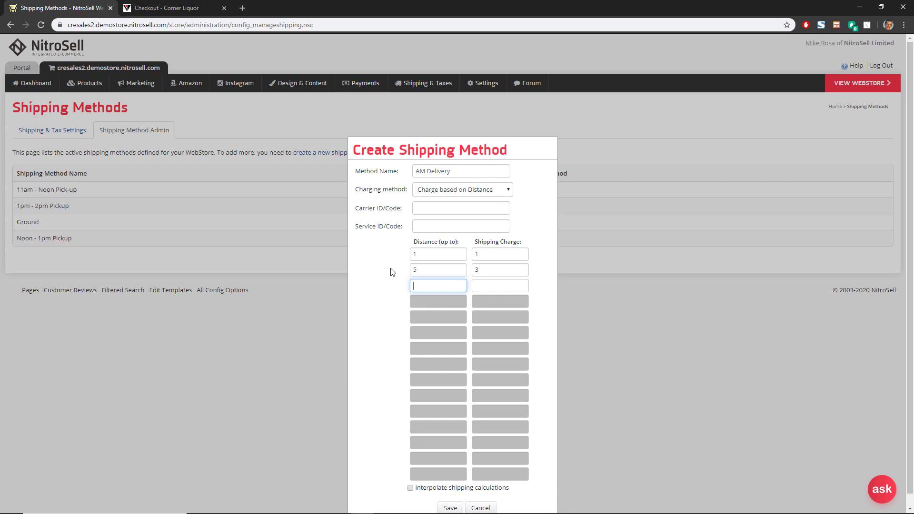
scroll(390, 272, down, 1)
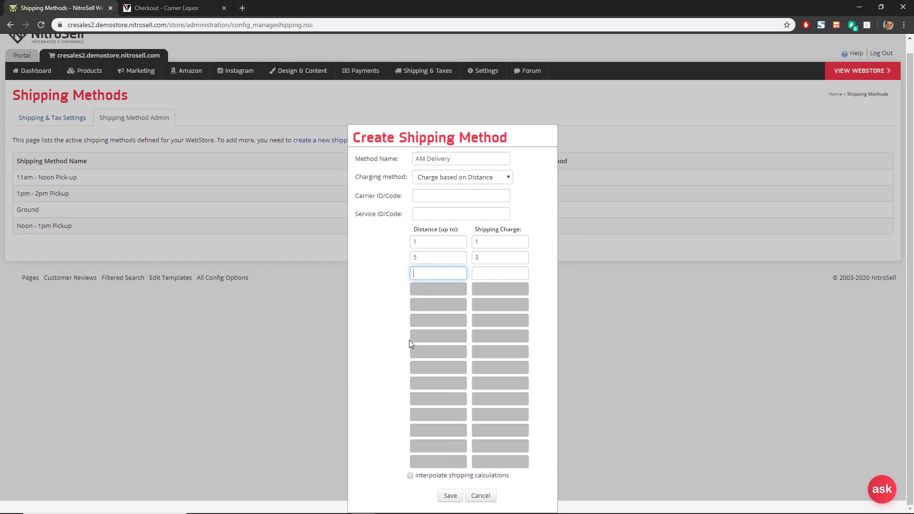
click(441, 495)
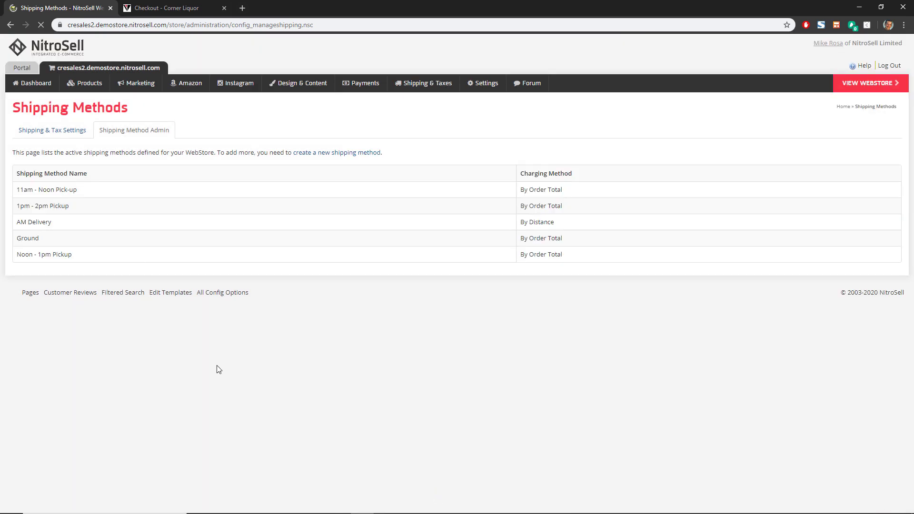
Step: Start another shipping method named PM Delivery with the charging method Charge based on Distance
click(347, 153)
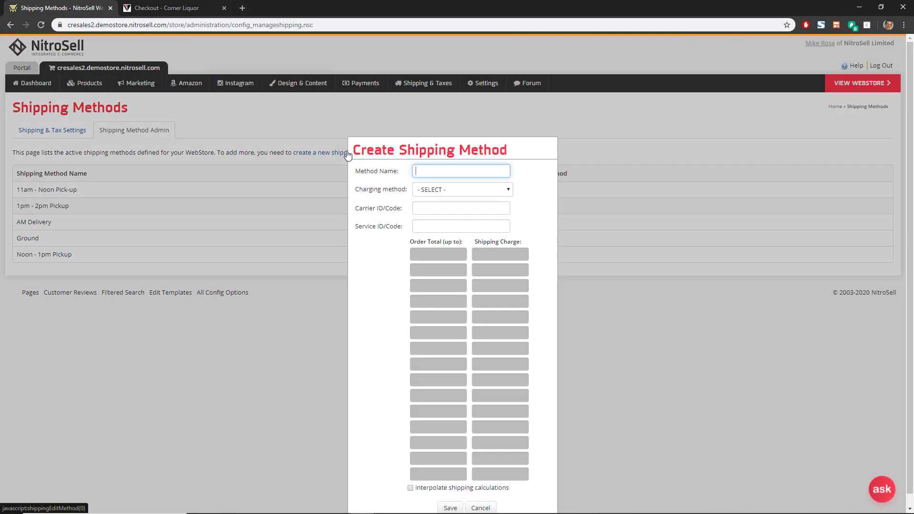
text(PM Delivery)
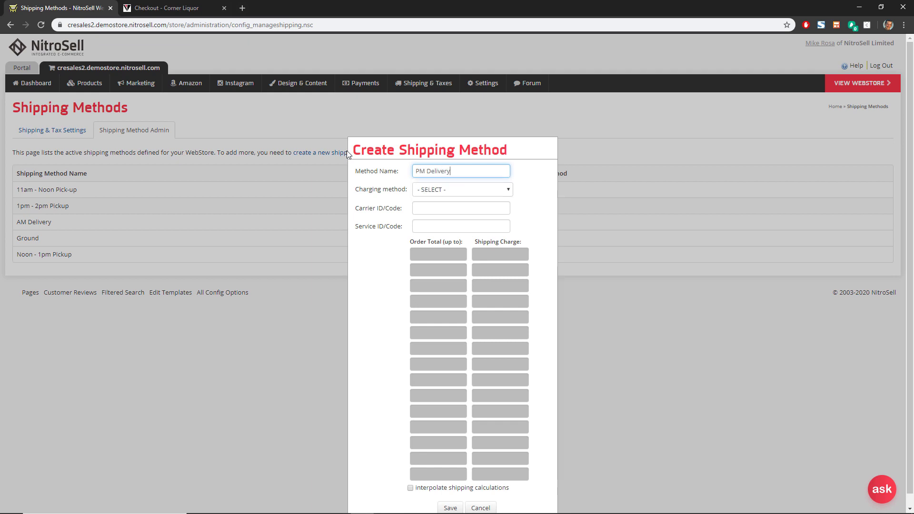
key(Tab)
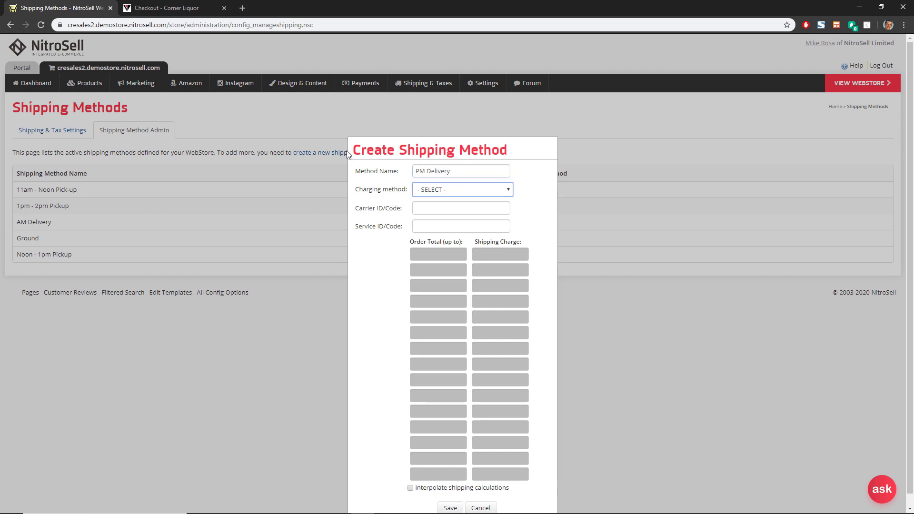
key(Down)
key(Down)
key(Down)
key(Tab)
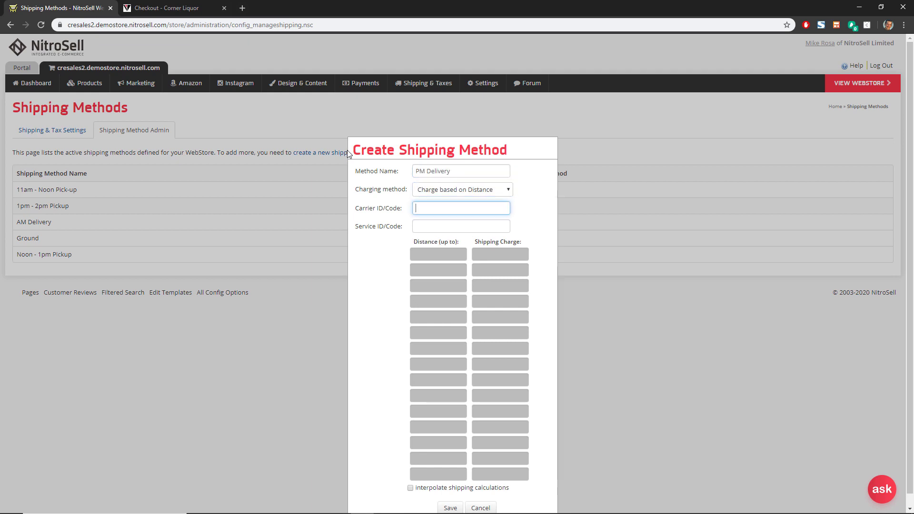
Step: Set PM Delivery's shipping charges to 1.00 for distances up to 1 and 3 for distances up to 5, and save the method
click(430, 256)
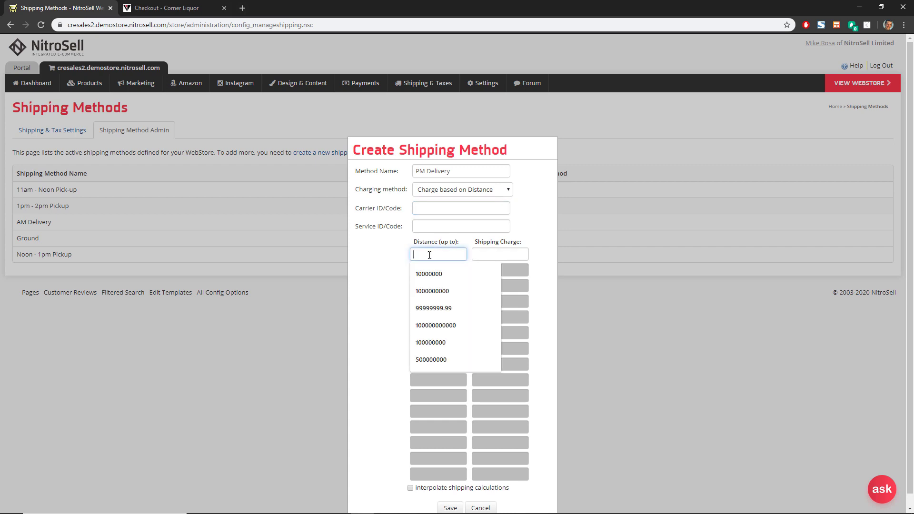
text(1)
key(Tab)
text(1.)
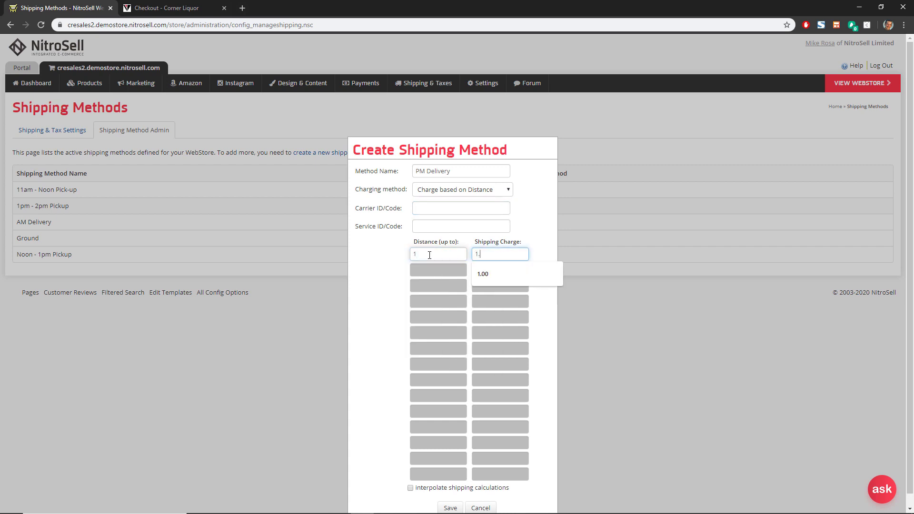
text(00)
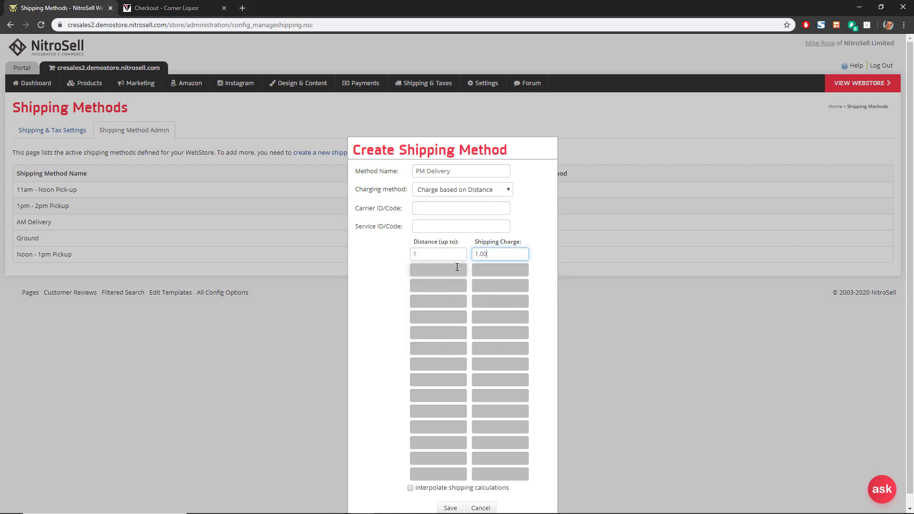
click(457, 269)
key(Tab)
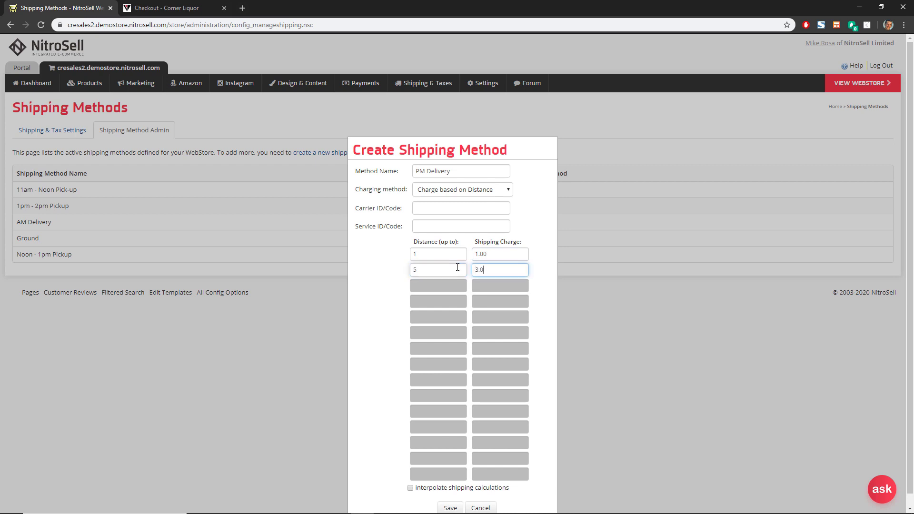
click(450, 507)
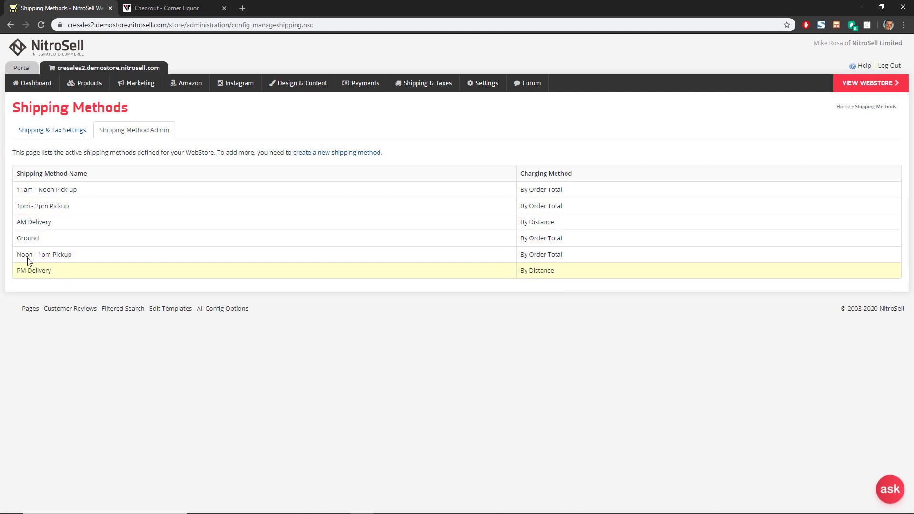
Step: Check AM Delivery's distance charges without changing them, and add AM Delivery to the United States shipping methods for the entire country
click(45, 226)
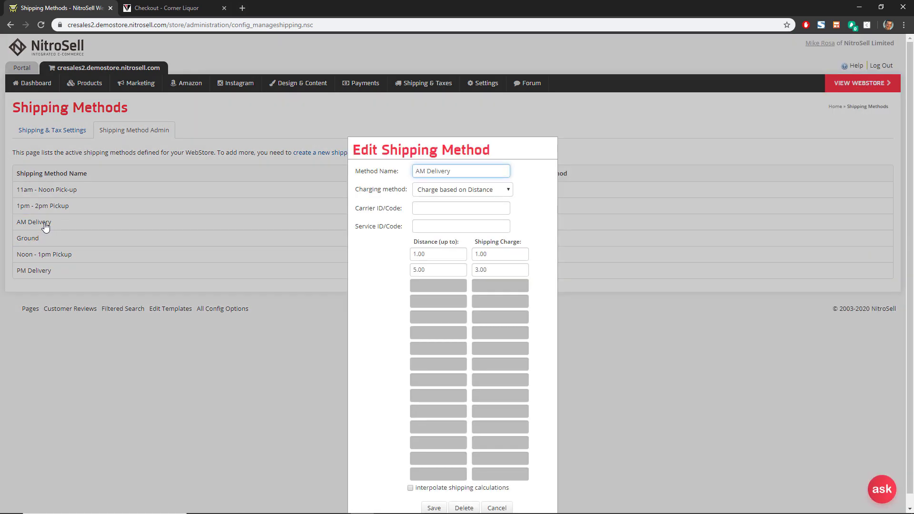
click(496, 507)
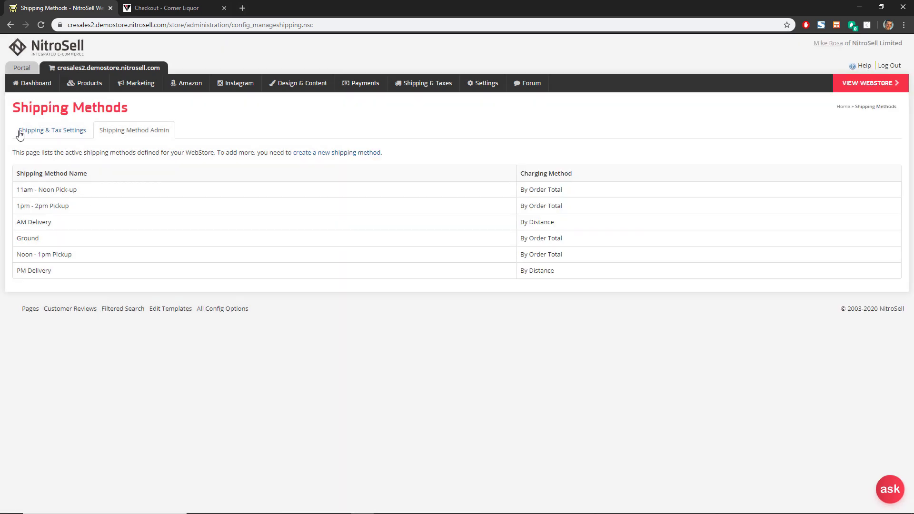
click(58, 134)
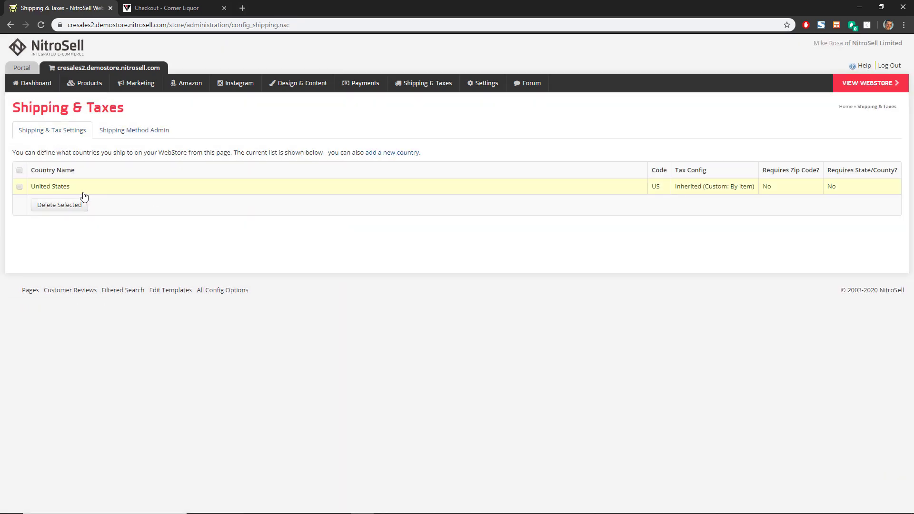
click(69, 189)
scroll(140, 195, down, 2)
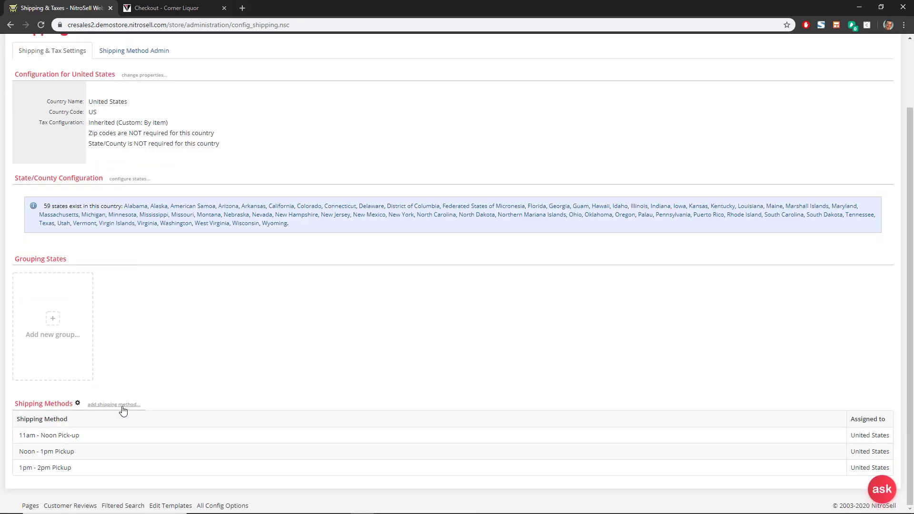
click(122, 405)
click(432, 261)
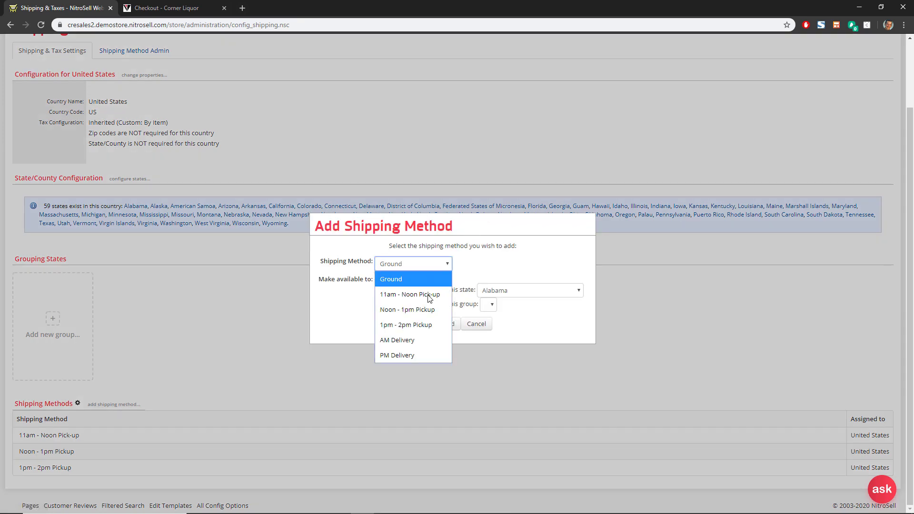
click(445, 337)
click(441, 327)
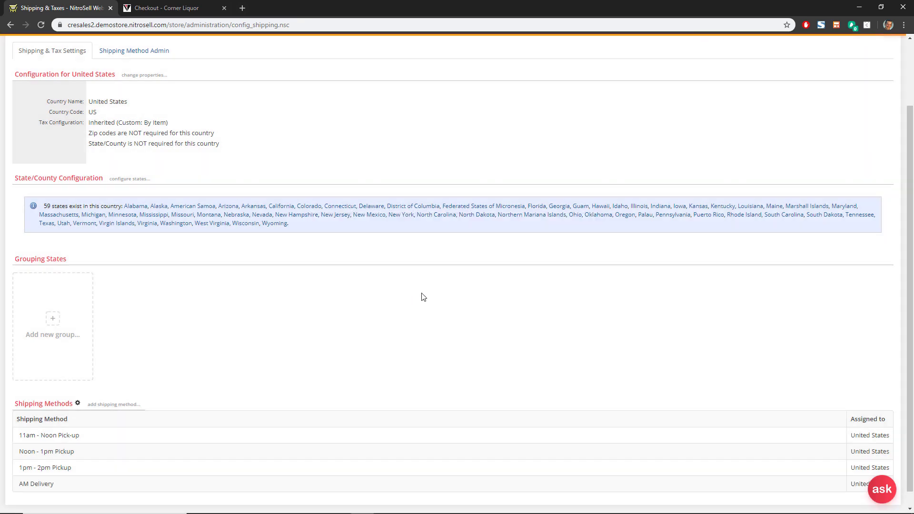
Step: Add PM Delivery to the United States shipping methods, available to the entire country
click(123, 405)
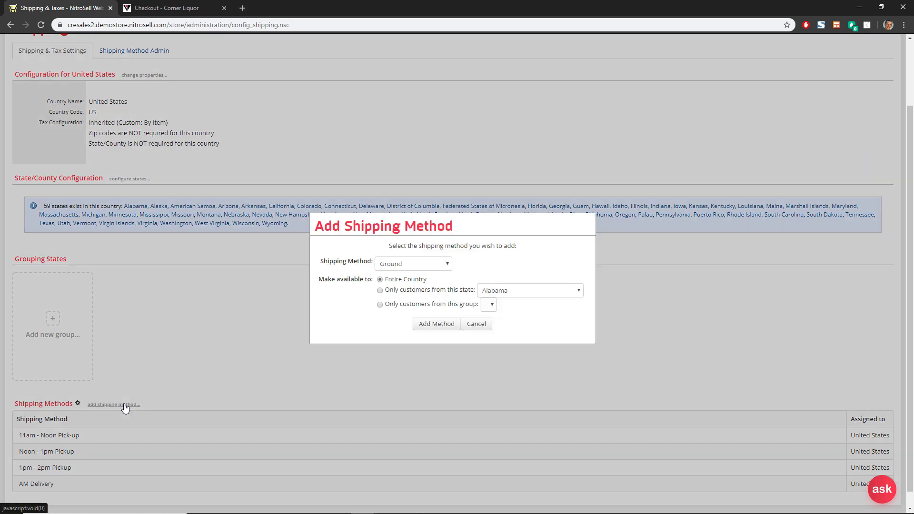
click(404, 266)
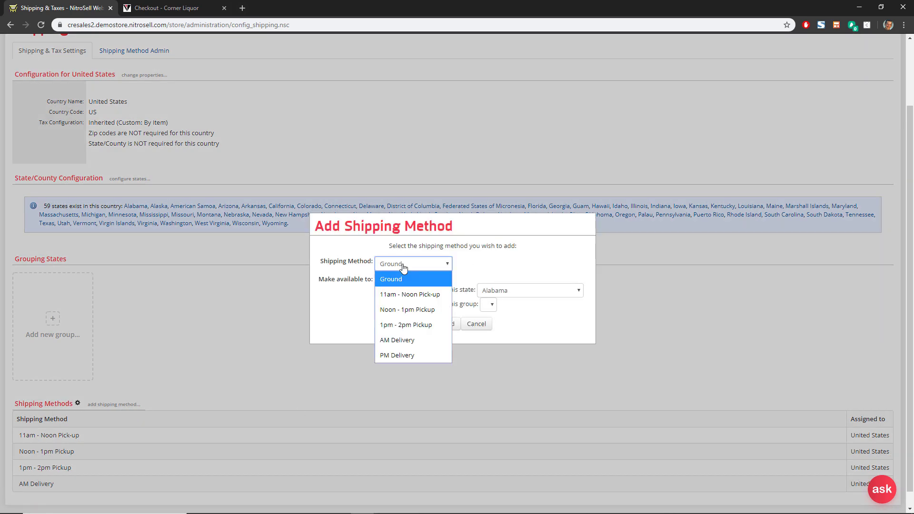
click(413, 355)
click(438, 327)
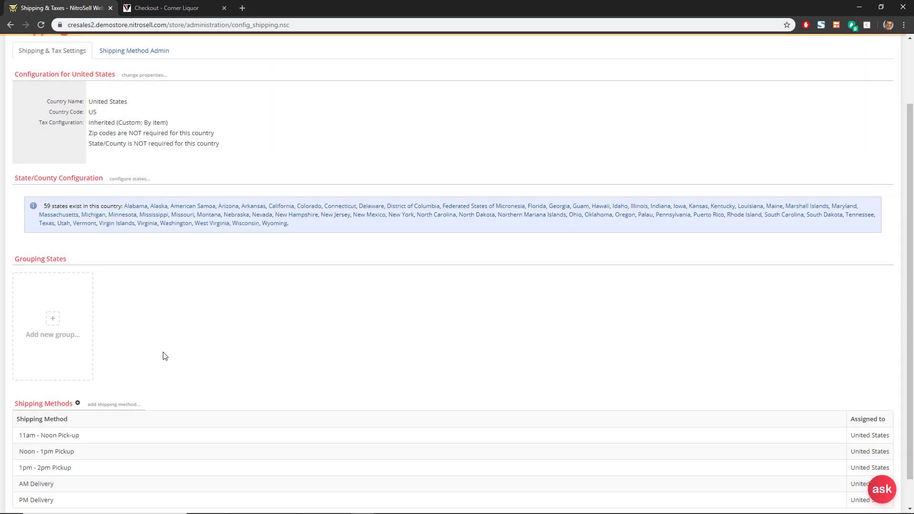
Step: Start a shipping rule for AM Delivery with the condition Ship Date - Day Name Is Equal To Tuesday
scroll(163, 355, down, 1)
click(34, 452)
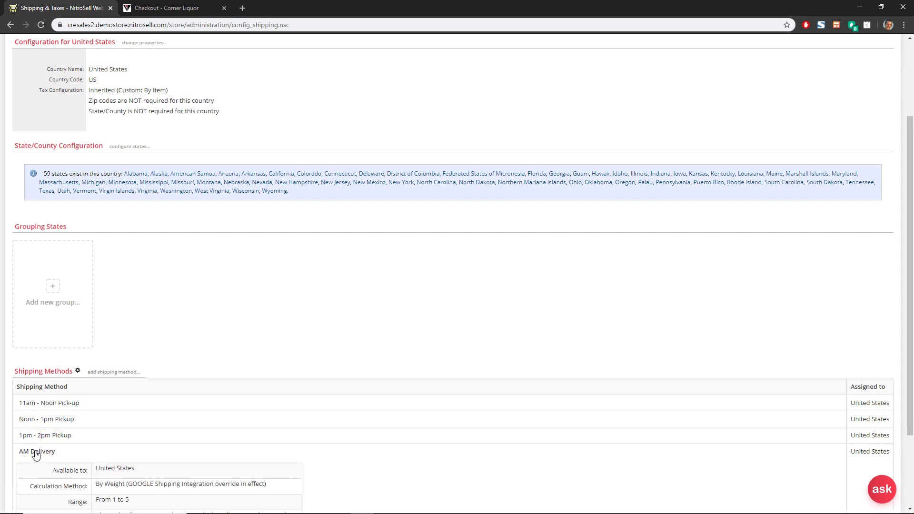
scroll(125, 451, down, 3)
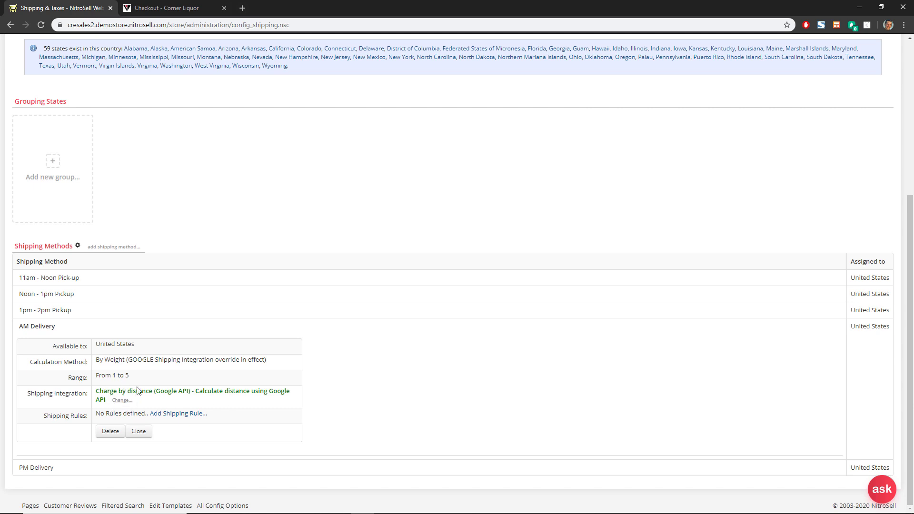
click(184, 413)
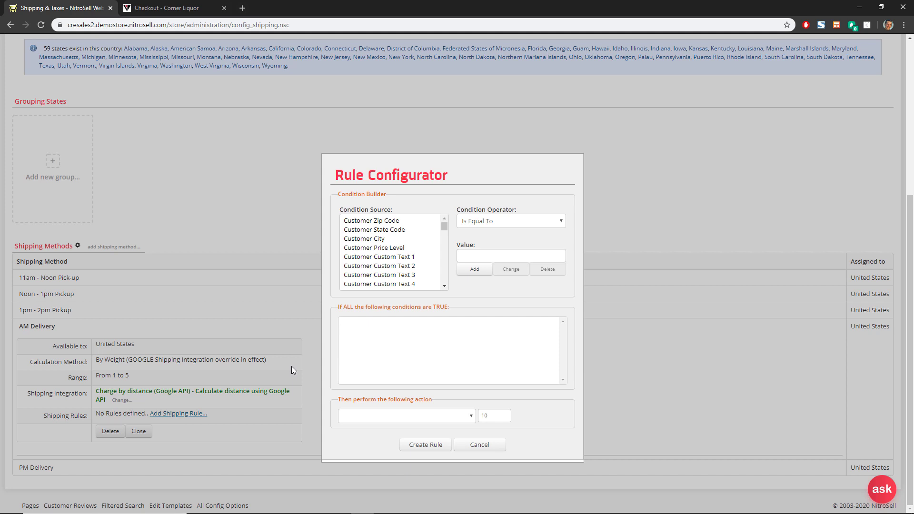
drag(446, 232, 447, 304)
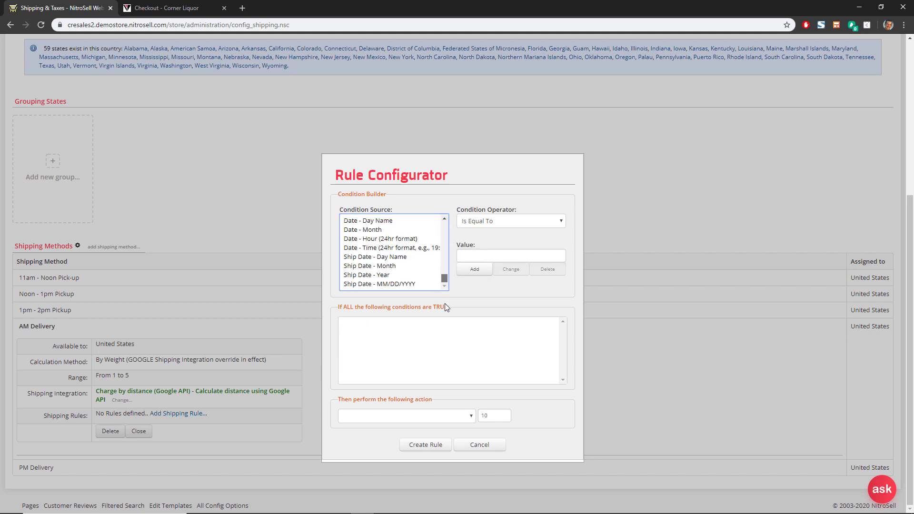
click(381, 257)
click(485, 255)
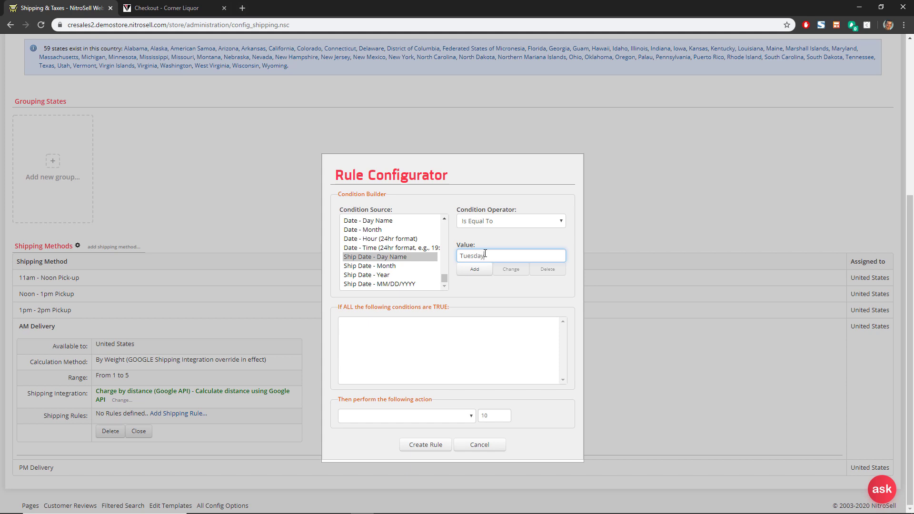
click(475, 269)
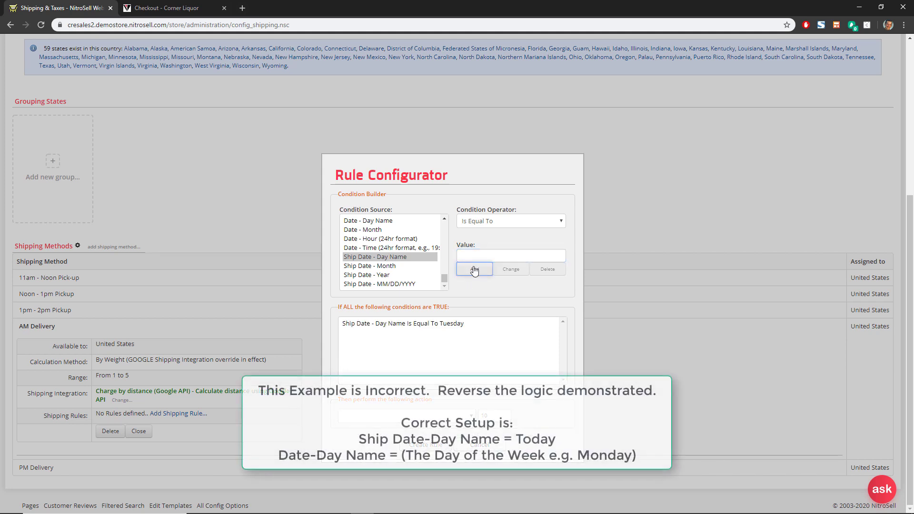
Step: Add the condition Date - Day Name Is Equal To Today and create the AM Delivery rule
click(380, 221)
click(484, 256)
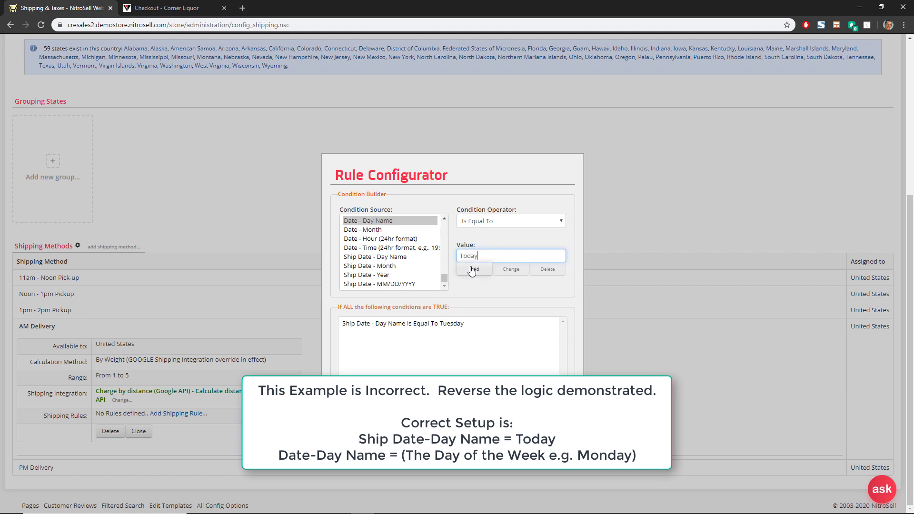
click(472, 269)
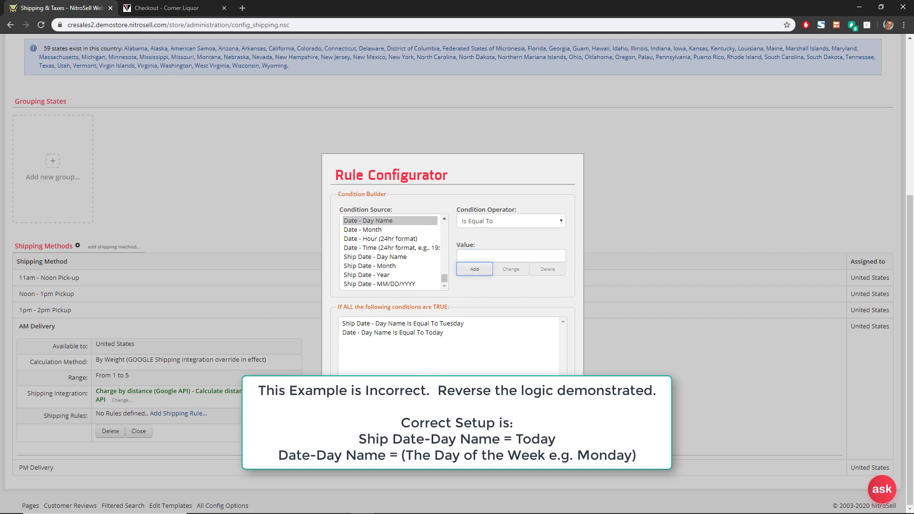
click(416, 449)
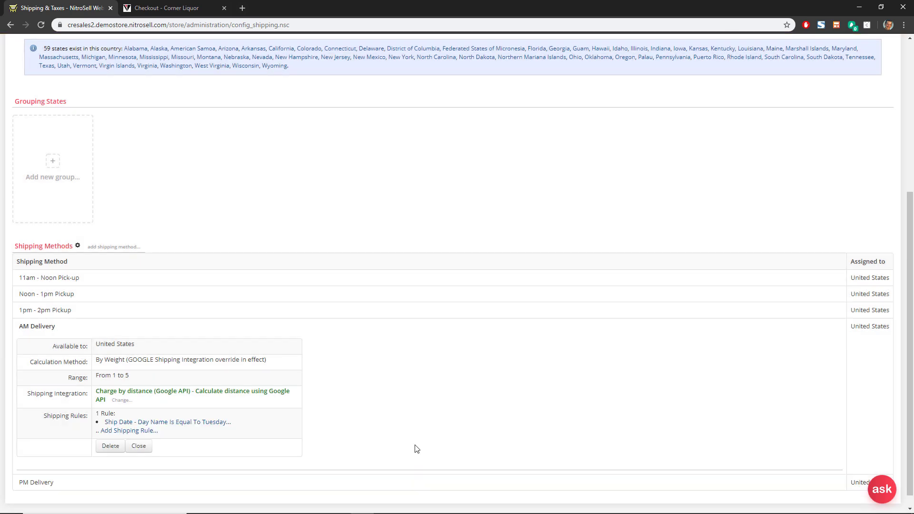
Step: Edit the AM Delivery rule so its action is Remove shipping option, and save it
click(194, 423)
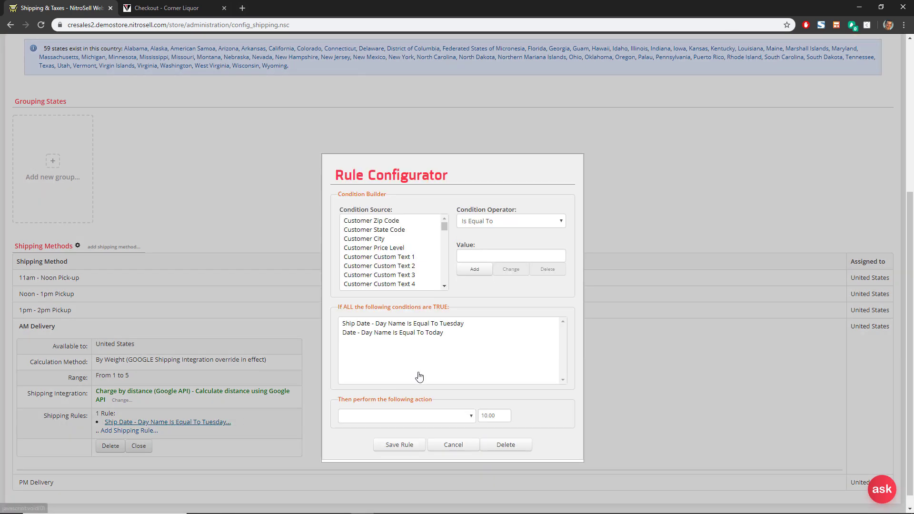
click(442, 416)
click(393, 386)
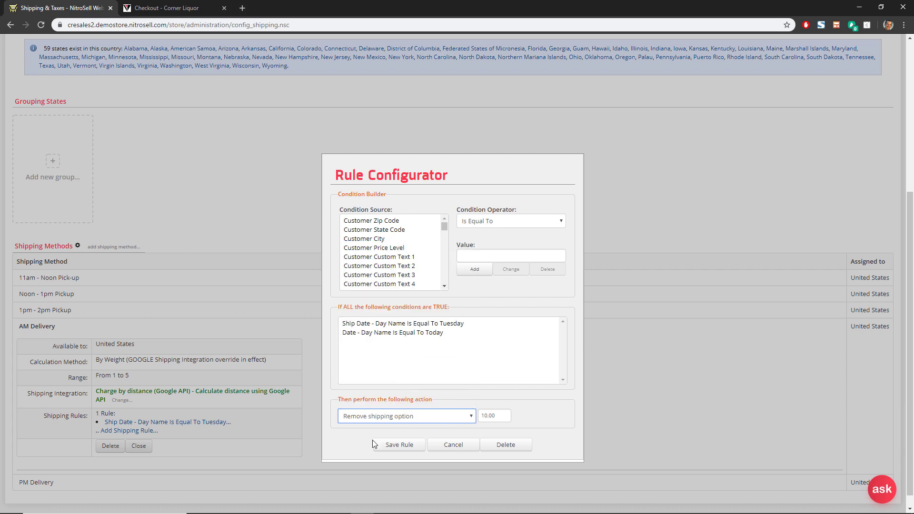
click(399, 445)
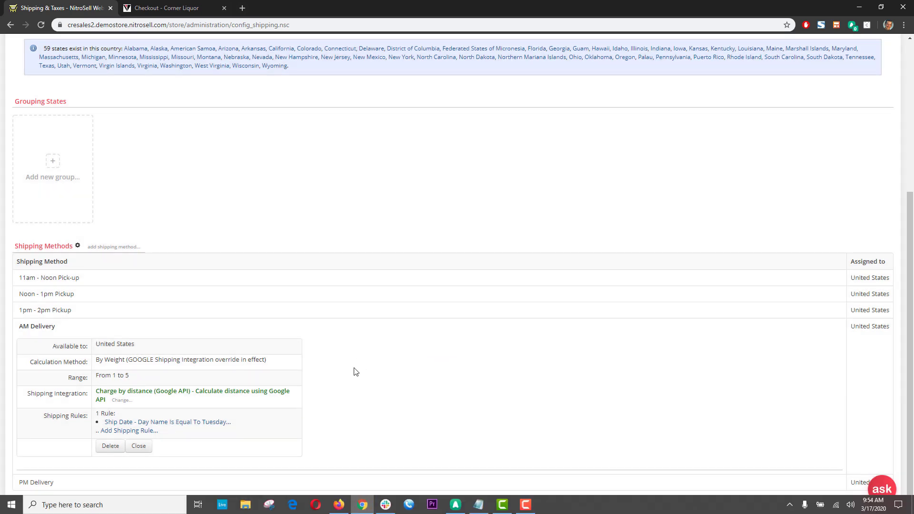
Step: View PM Delivery's details in the United States shipping methods
scroll(109, 401, down, 1)
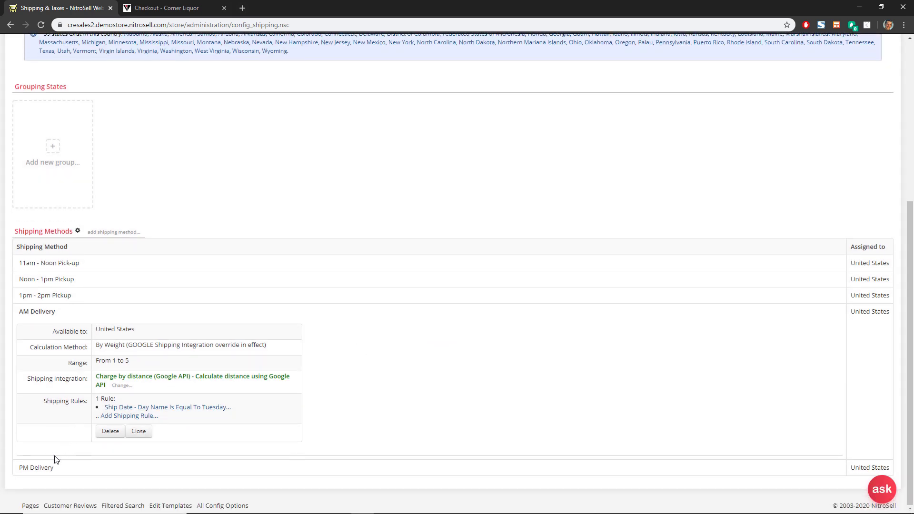
click(47, 469)
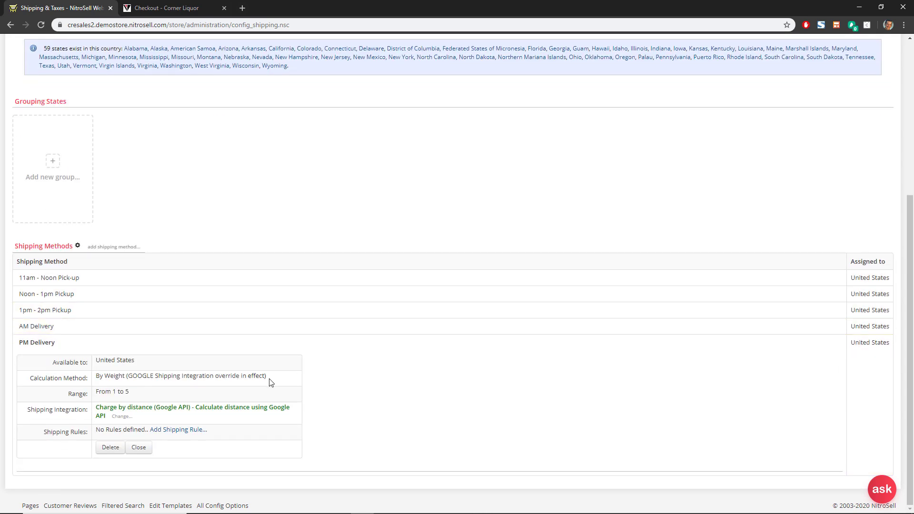
Step: Return to the Portal, search the WebStores by domain name for "harve", and open harvestimefoods.com in WebStore Manager
scroll(247, 161, up, 5)
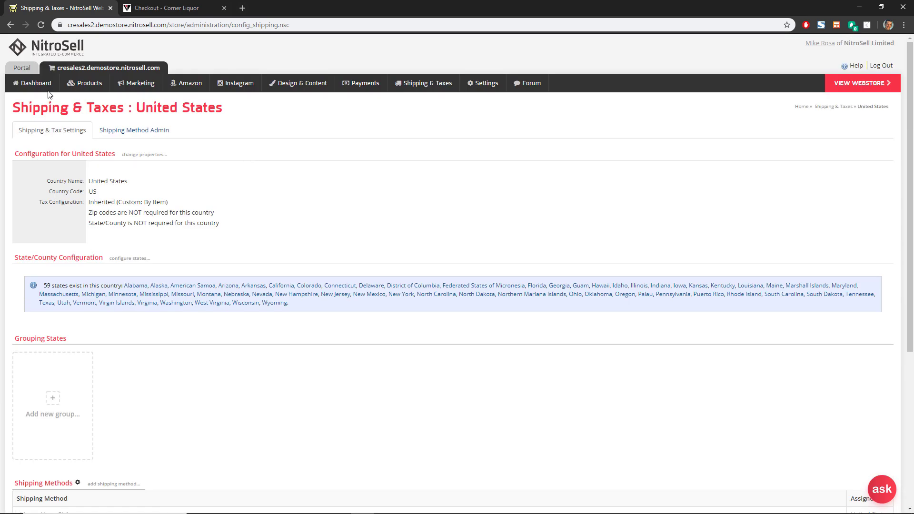
click(21, 67)
mouse_move(89, 84)
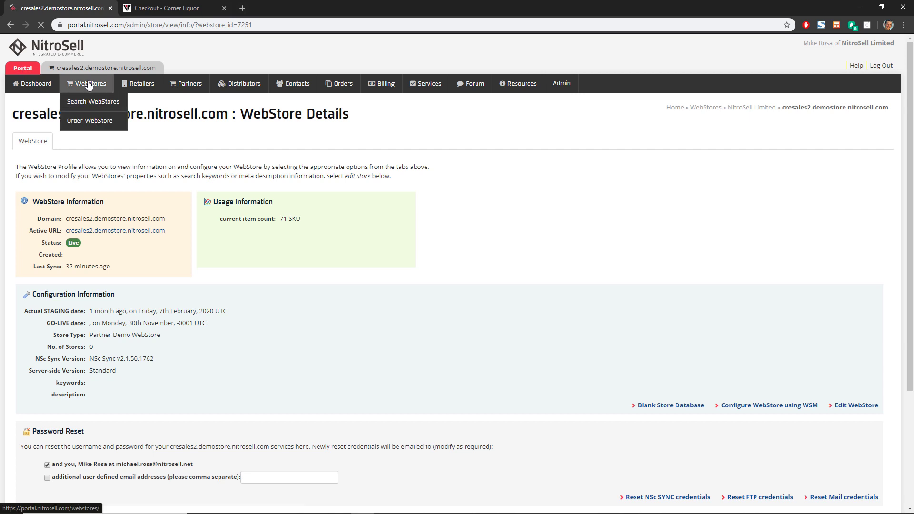
click(86, 102)
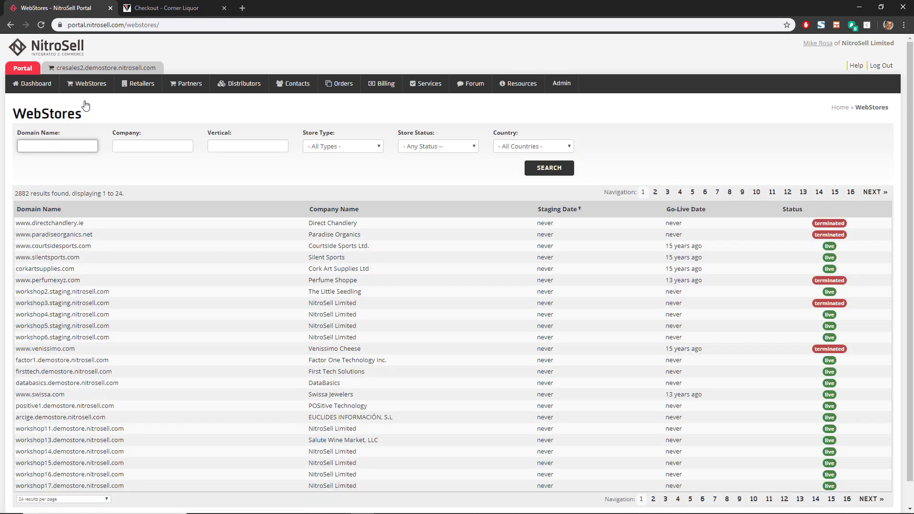
text(harve)
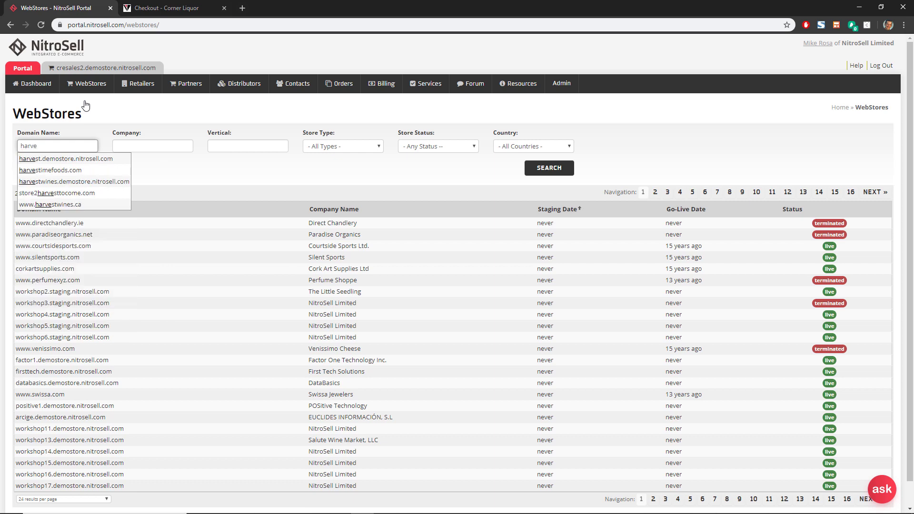
key(Down)
key(Down)
key(Return)
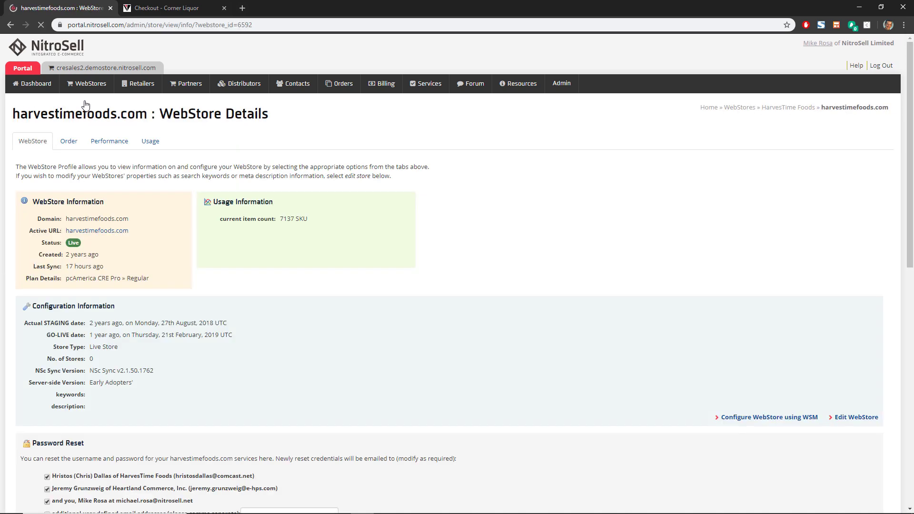
click(775, 419)
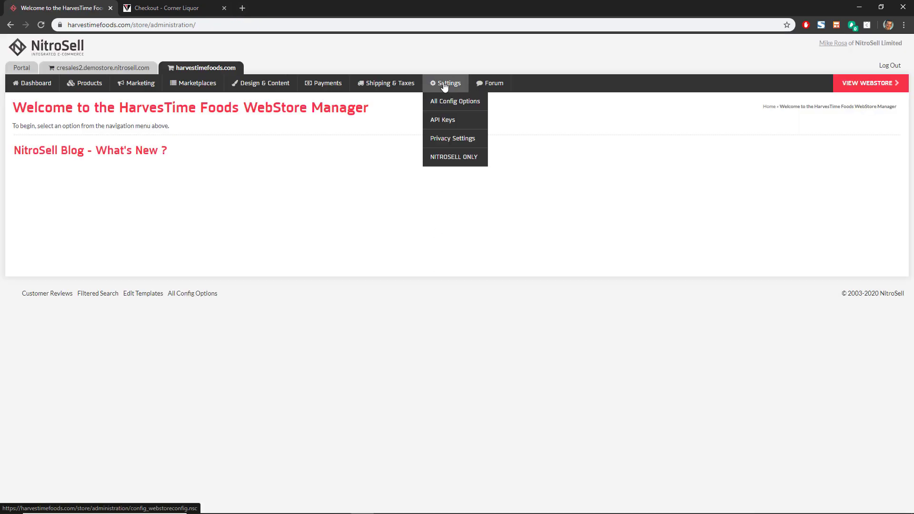
Step: Open the general shipping set-up of the HarvesTime Foods store and view the United States shipping methods
mouse_move(385, 83)
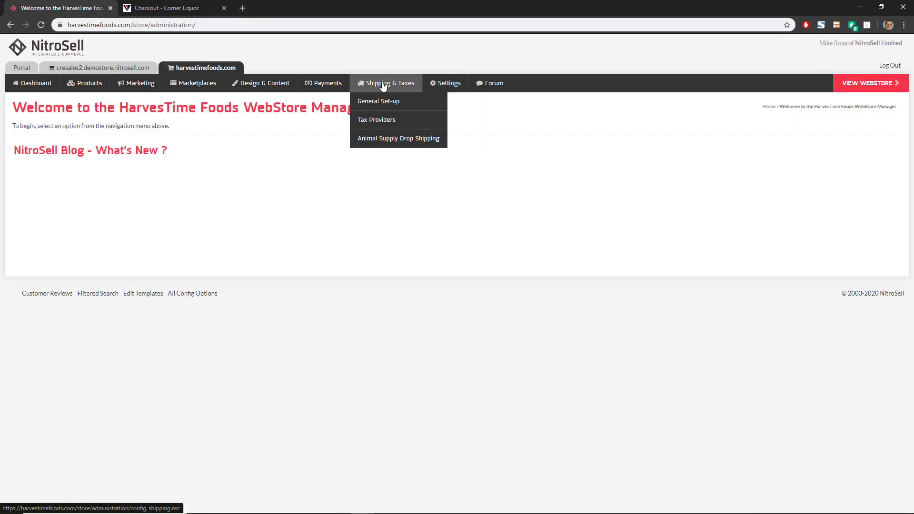
click(380, 101)
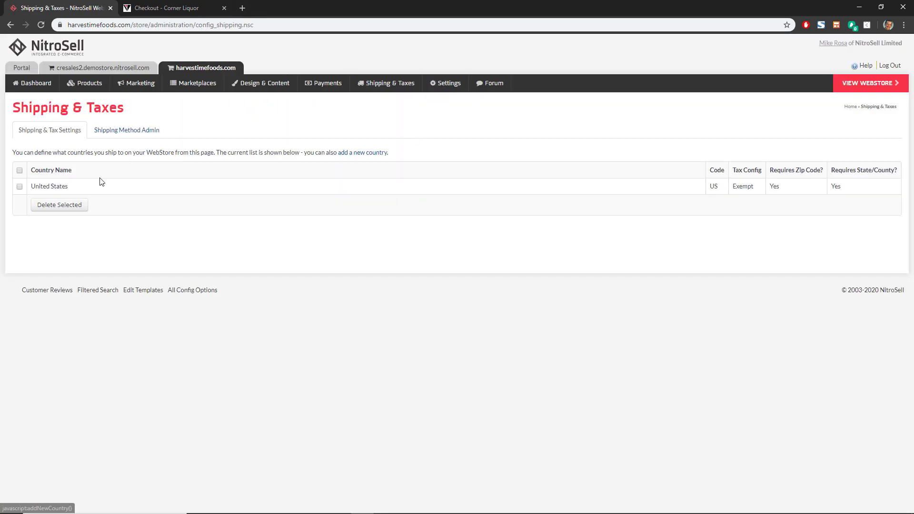
click(67, 187)
scroll(112, 237, down, 5)
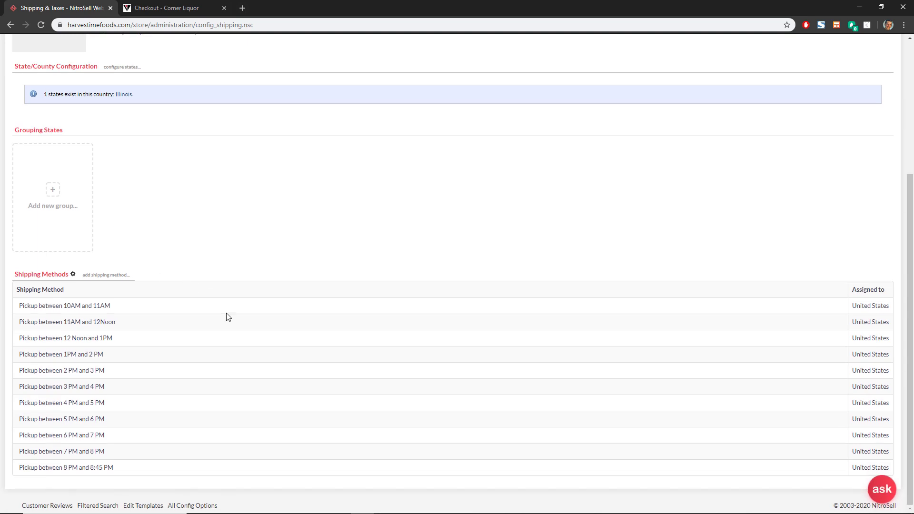
Step: Examine the time condition in the Friday rule of the Pickup between 10AM and 11AM shipping method
click(67, 307)
scroll(285, 288, down, 4)
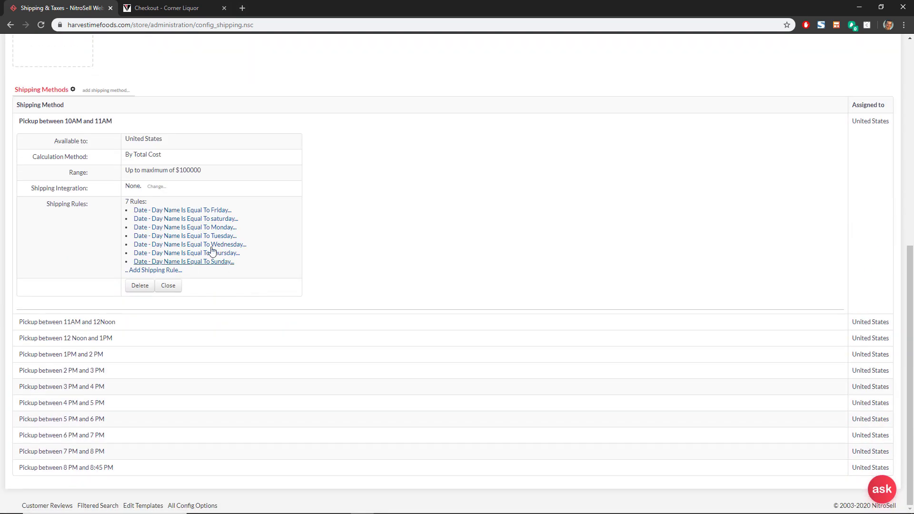
click(184, 213)
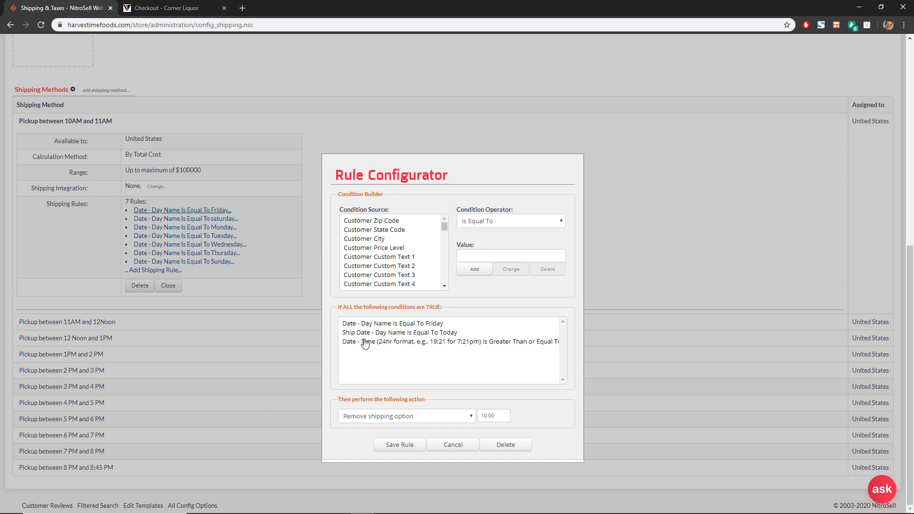
click(381, 342)
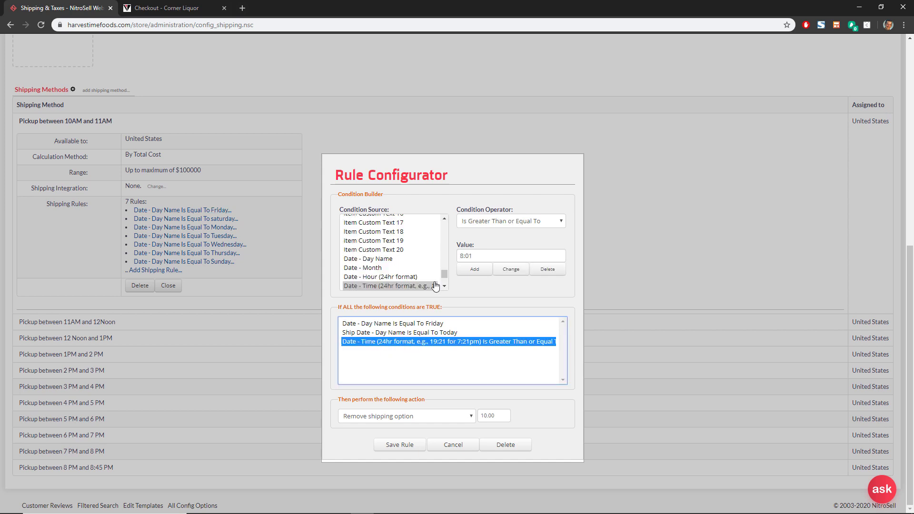
Step: Close the open rule unsaved and examine the time condition in the Friday rule of the Pickup between 6 PM and 7 PM method
click(453, 445)
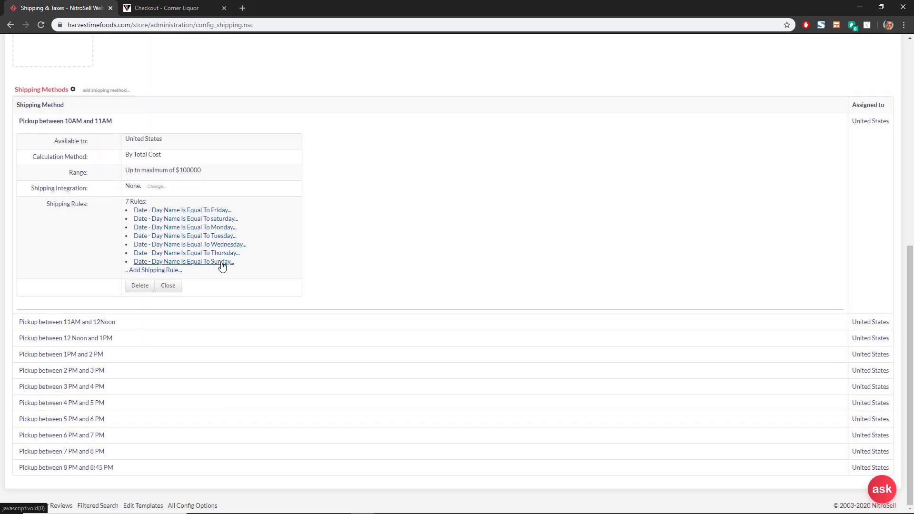
click(85, 436)
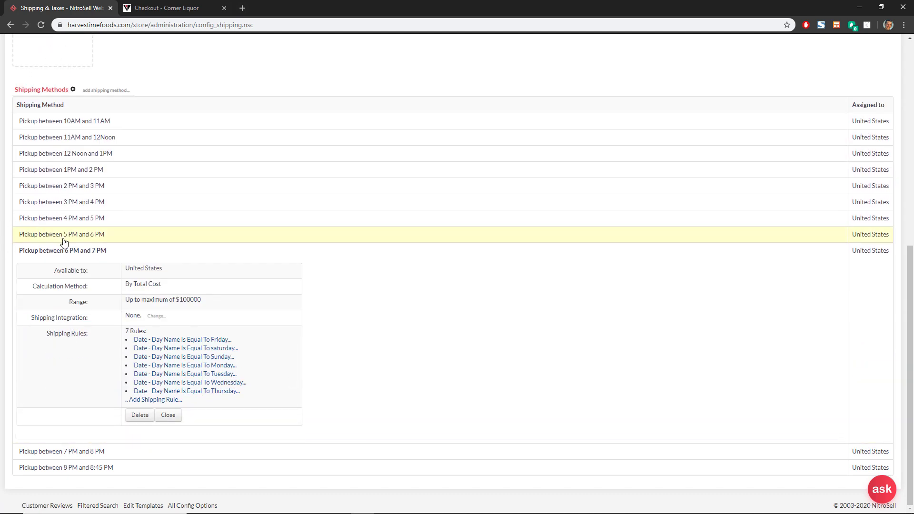
click(193, 340)
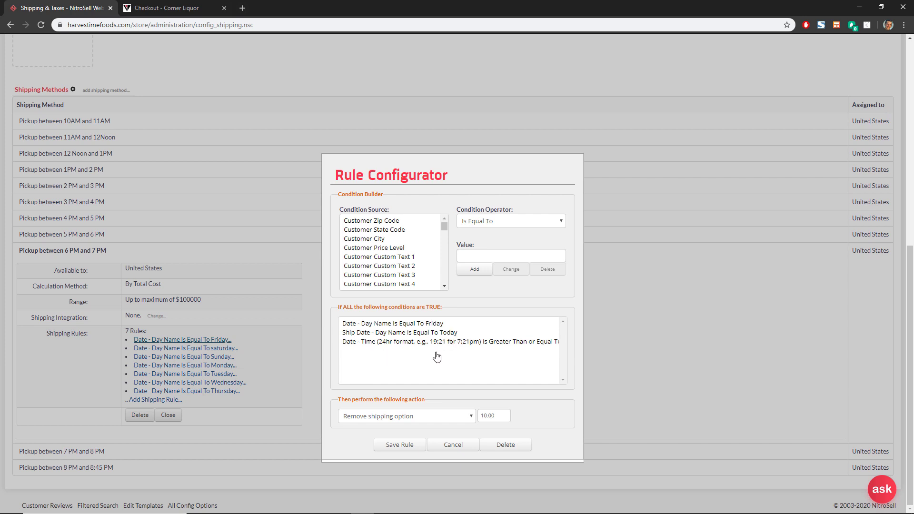
click(500, 344)
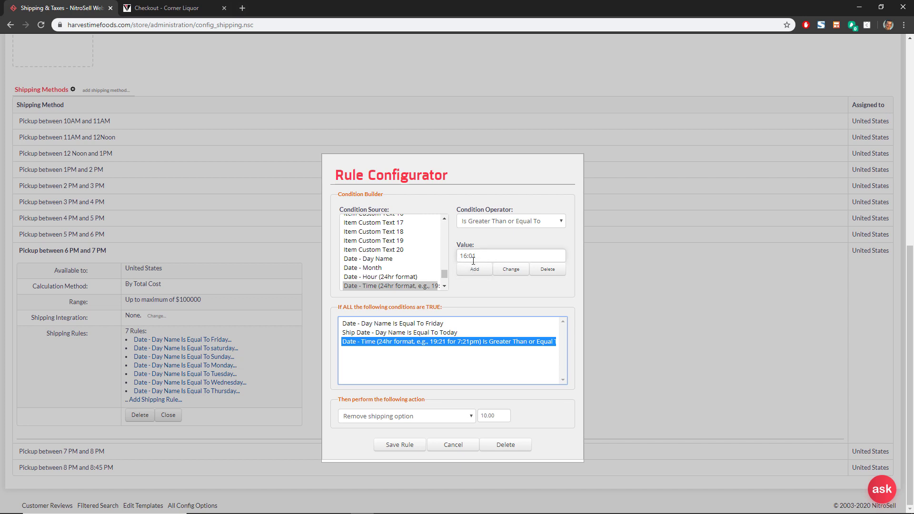
click(452, 444)
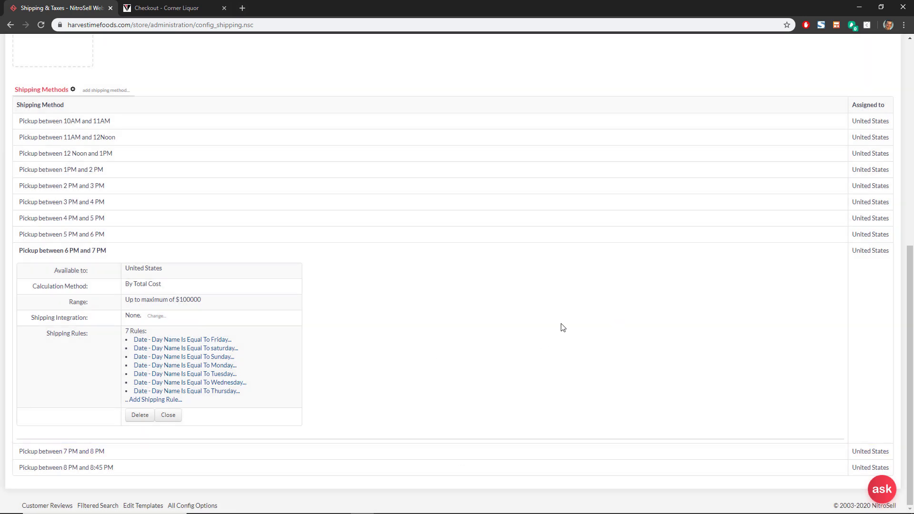
Step: Open the HarvesTime Foods storefront and sign in with the saved account credentials
scroll(663, 336, up, 8)
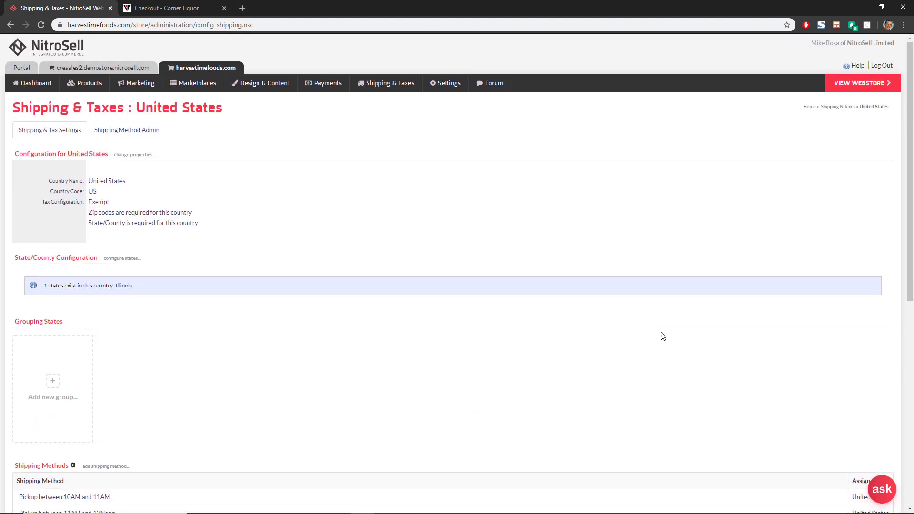
click(850, 88)
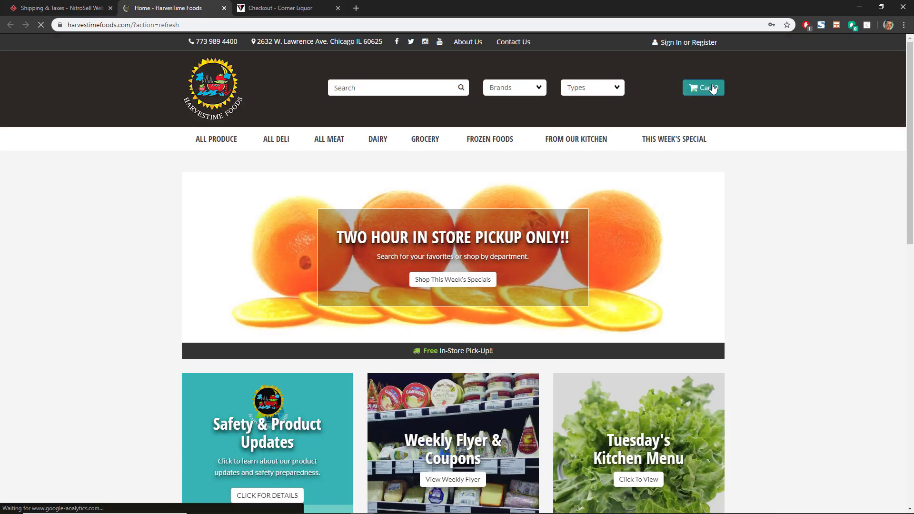
click(689, 48)
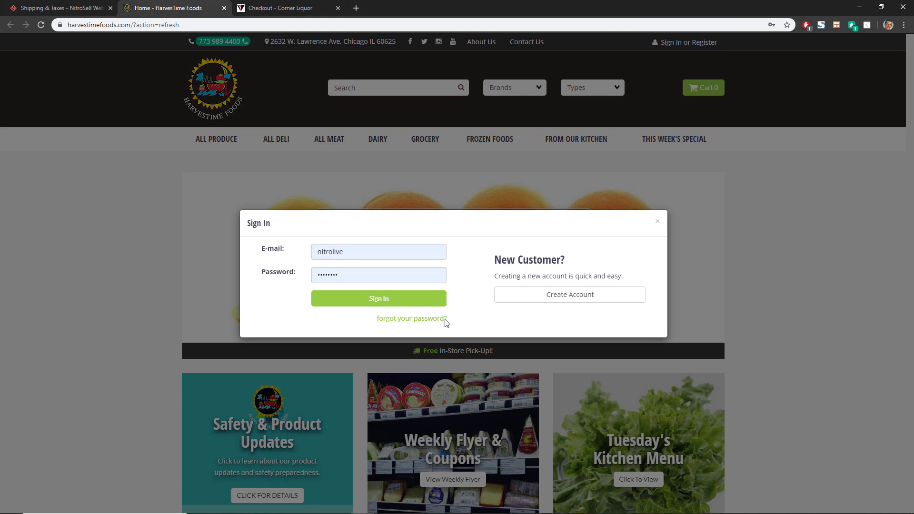
click(377, 299)
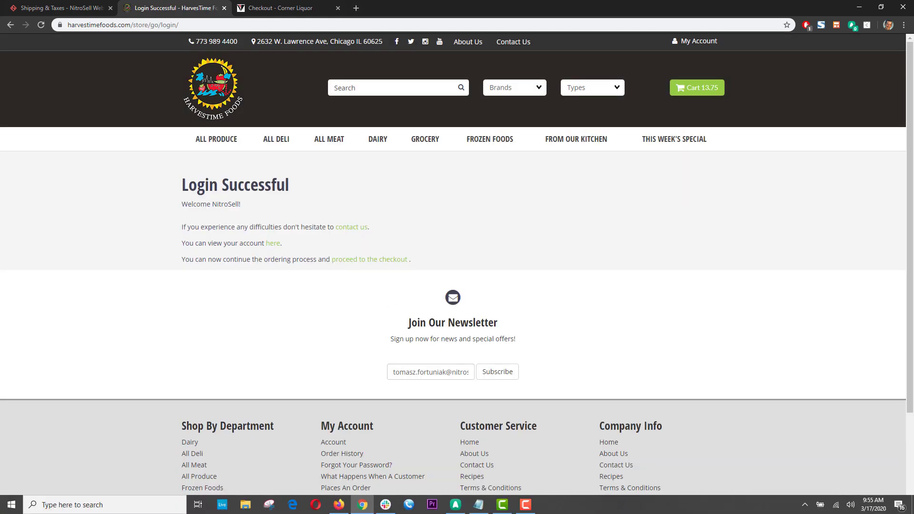
Step: Add A1 Original Sauce 5 Oz from the Grocery category Condiments & Dressings to the cart
mouse_move(430, 150)
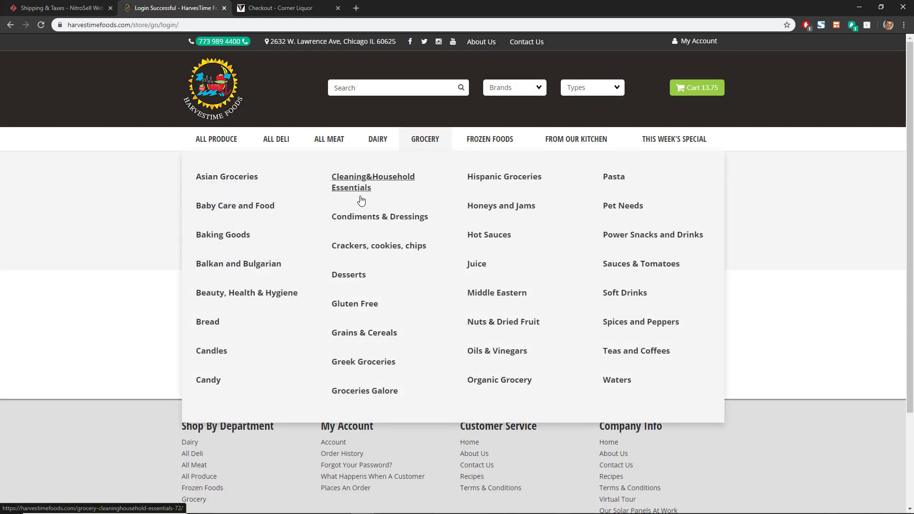
click(357, 217)
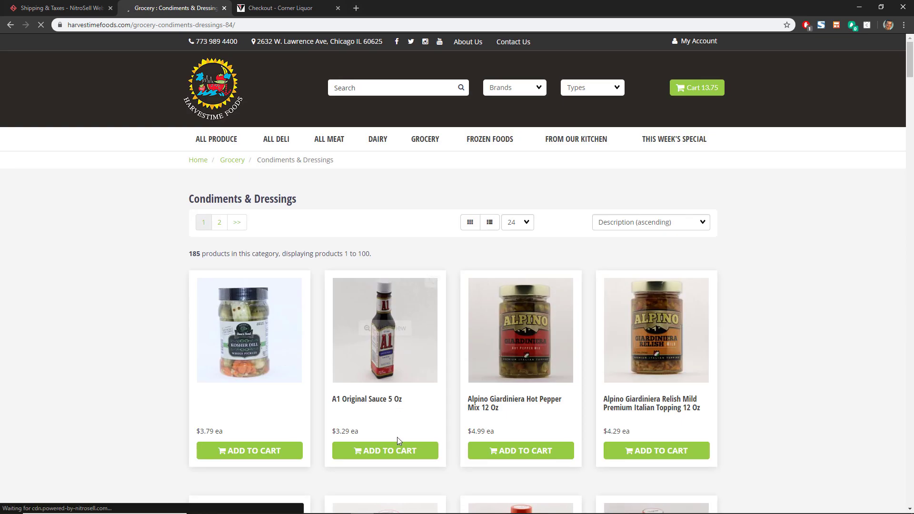
click(400, 450)
Step: Open the shopping cart and proceed to the checkout
click(824, 499)
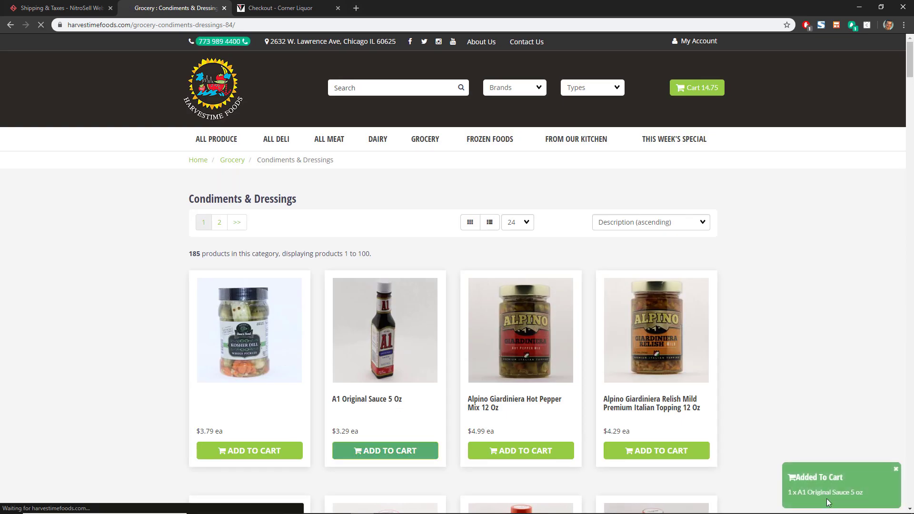
scroll(742, 419, down, 7)
scroll(734, 419, down, 6)
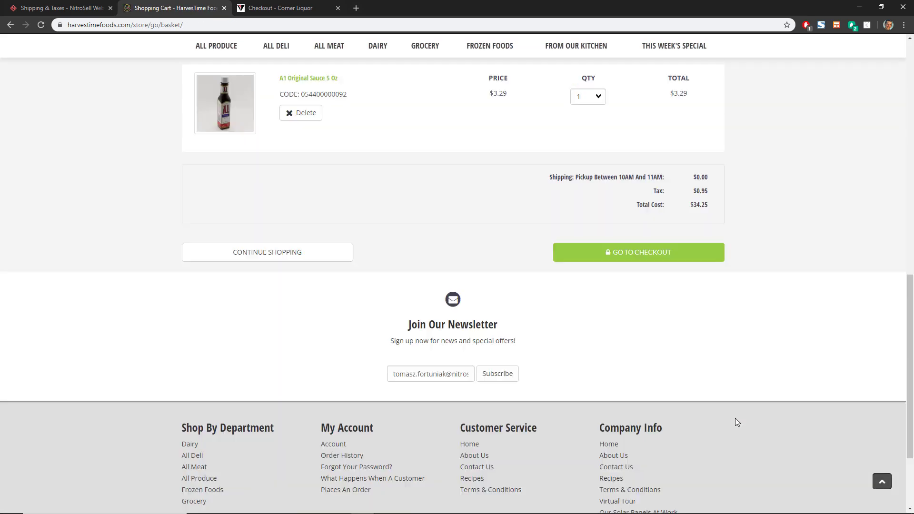
click(633, 246)
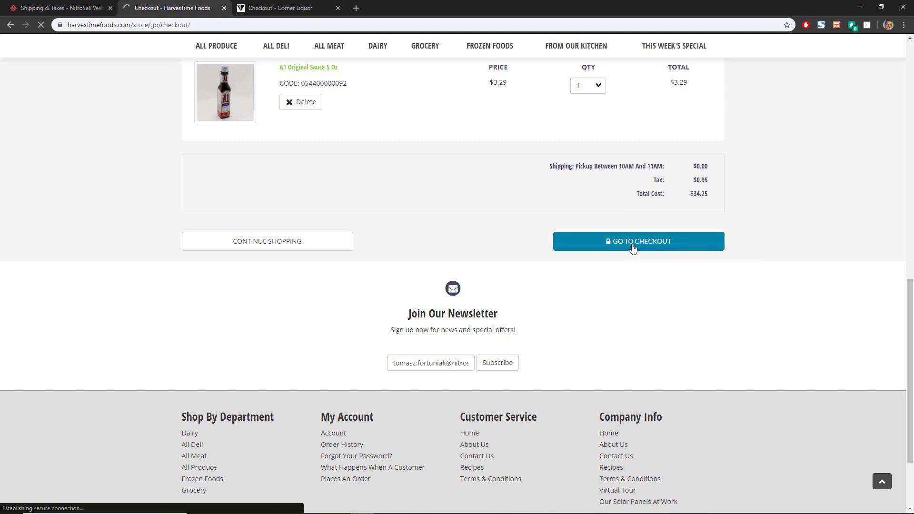
Step: Choose 03/17/2020 as the ship date and check which pickup time slots the checkout offers
scroll(748, 249, down, 11)
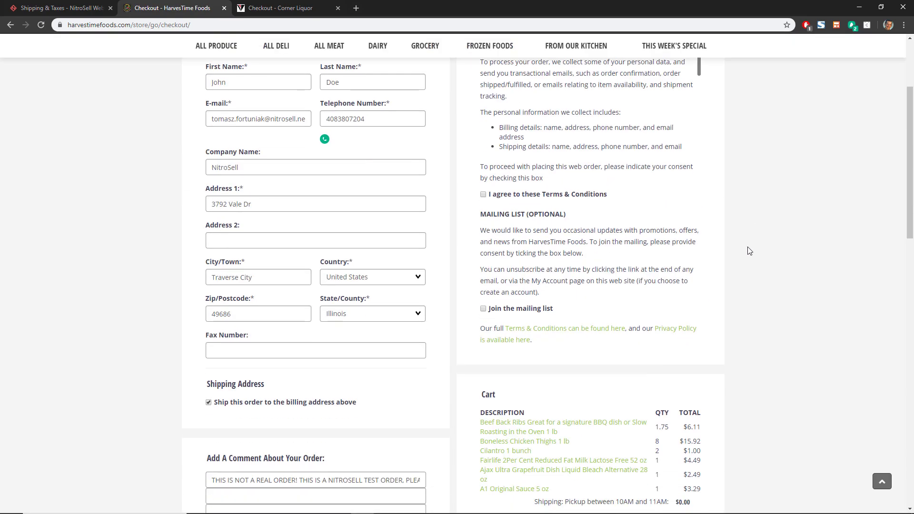
scroll(512, 246, down, 2)
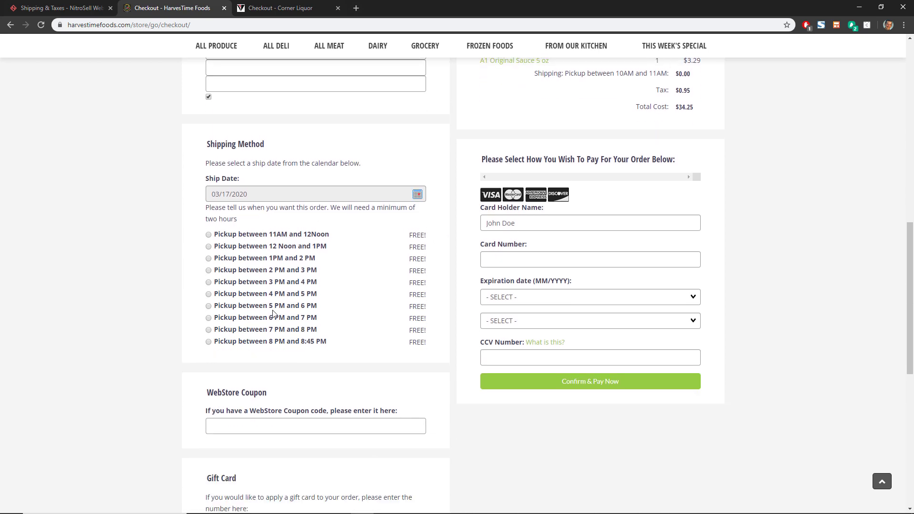
click(417, 198)
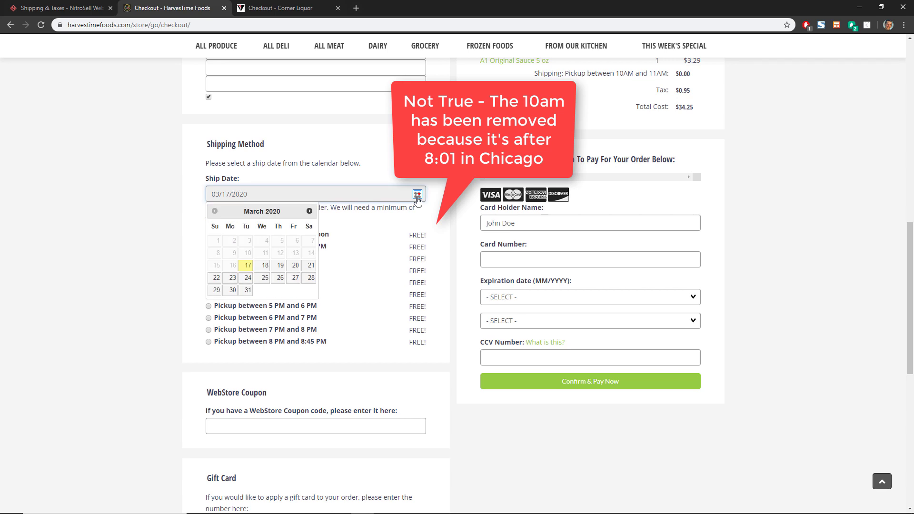
click(247, 266)
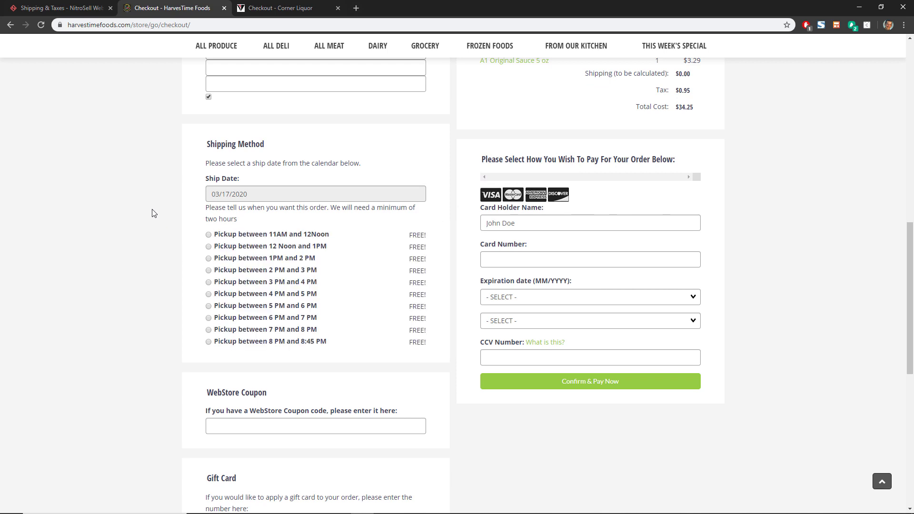
Step: Return to the Portal, search the WebStores by domain name for "greene", and open shop.greenegrape.com in WebStore Manager
click(68, 10)
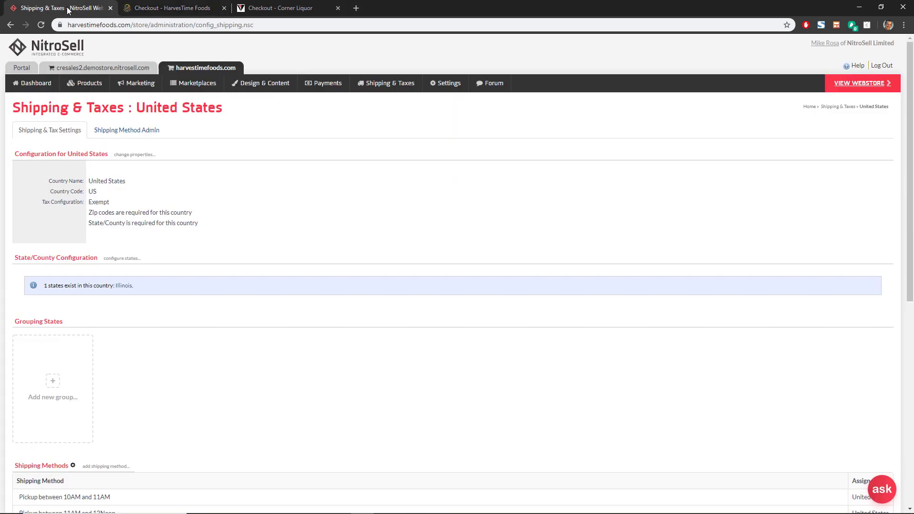
click(20, 68)
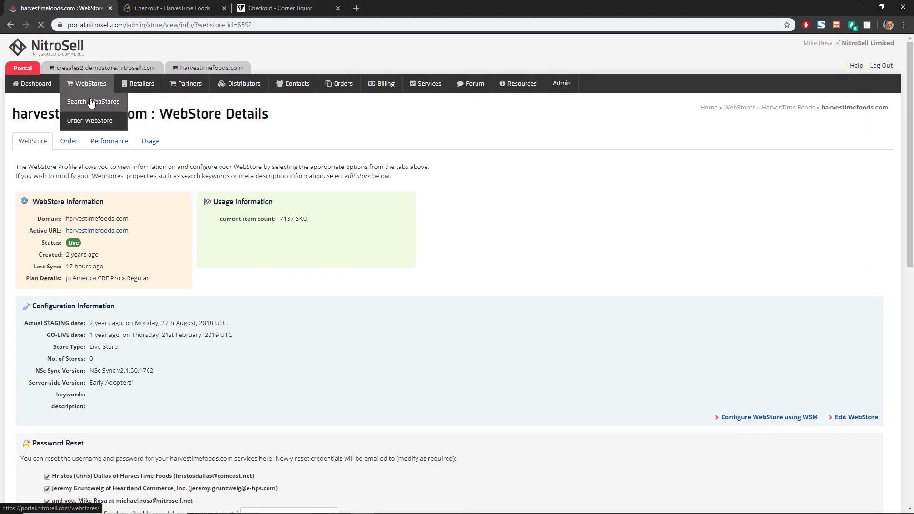
click(92, 102)
text(gr)
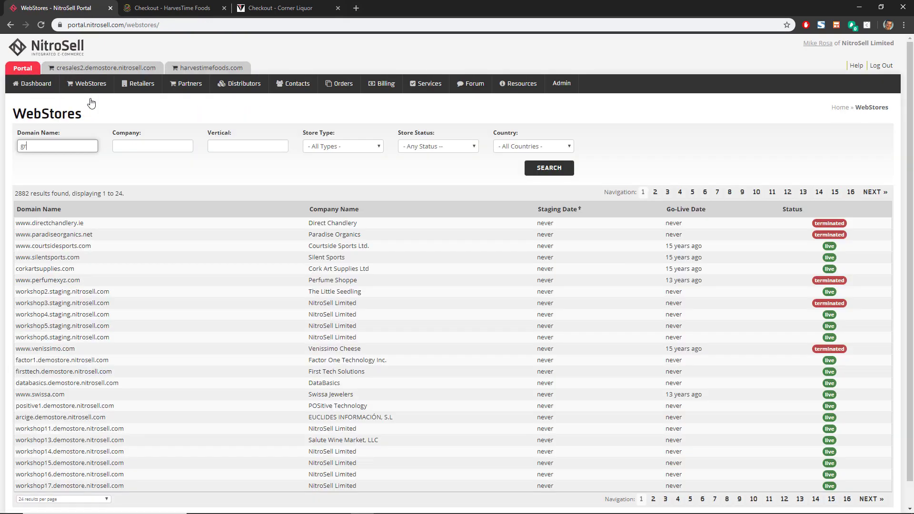
text(eene)
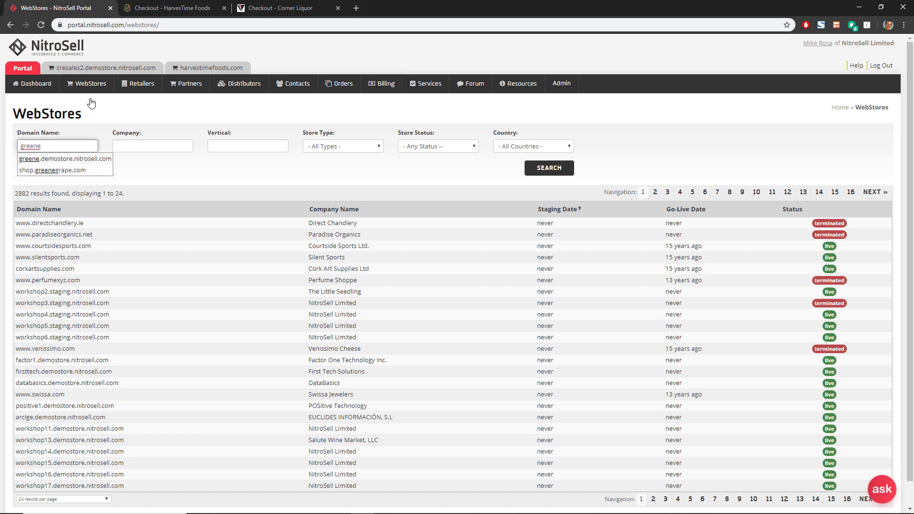
key(Down)
key(Down)
key(Return)
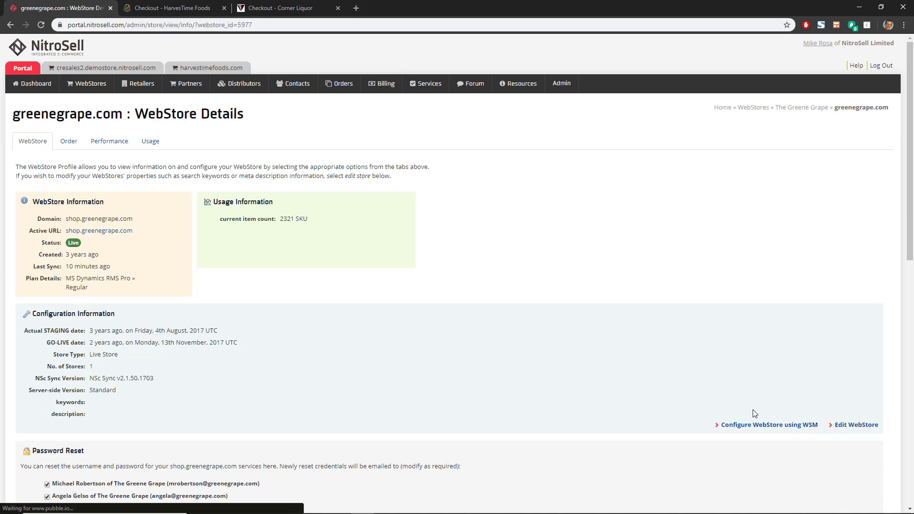
click(756, 425)
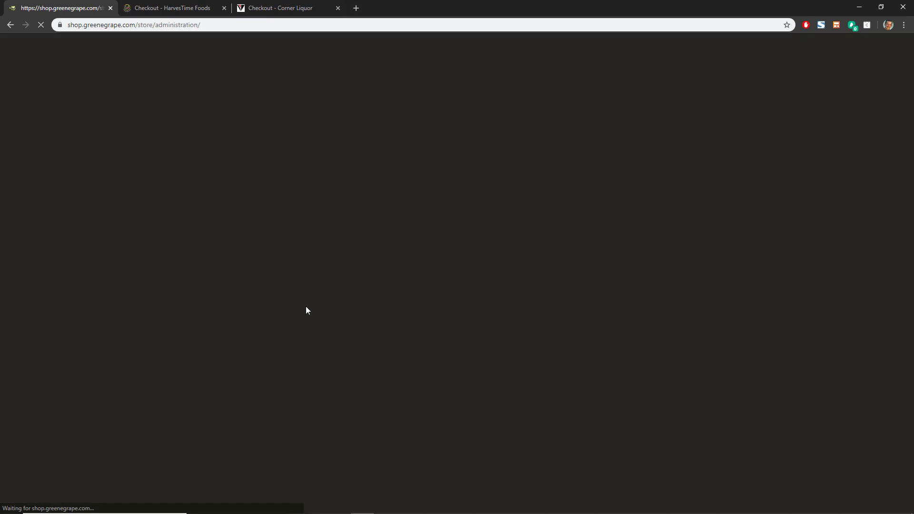
Step: Open the general shipping set-up of the Greene Grape store and view the United States shipping methods
mouse_move(481, 85)
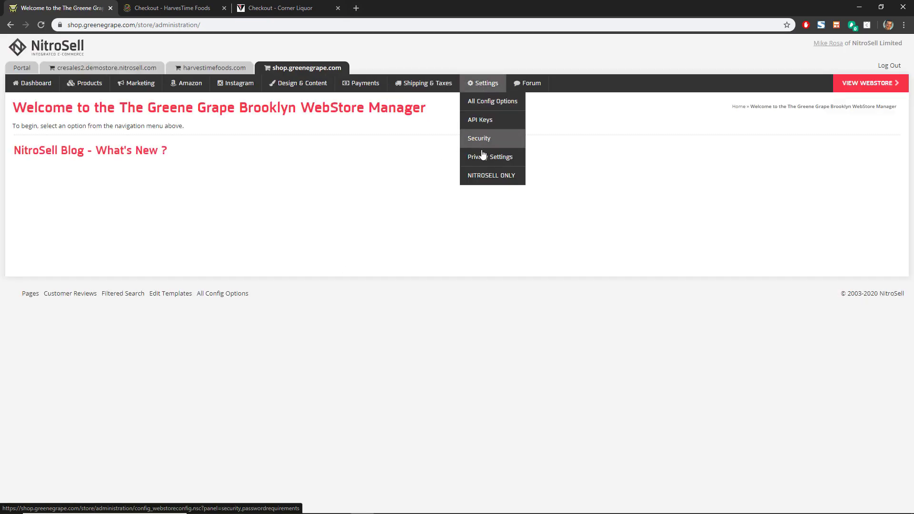
mouse_move(426, 88)
click(416, 106)
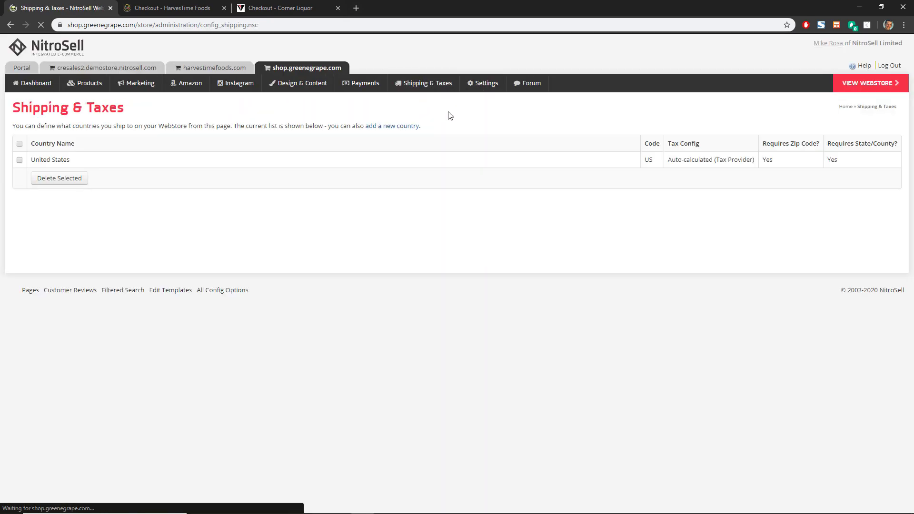
click(78, 161)
scroll(237, 186, down, 5)
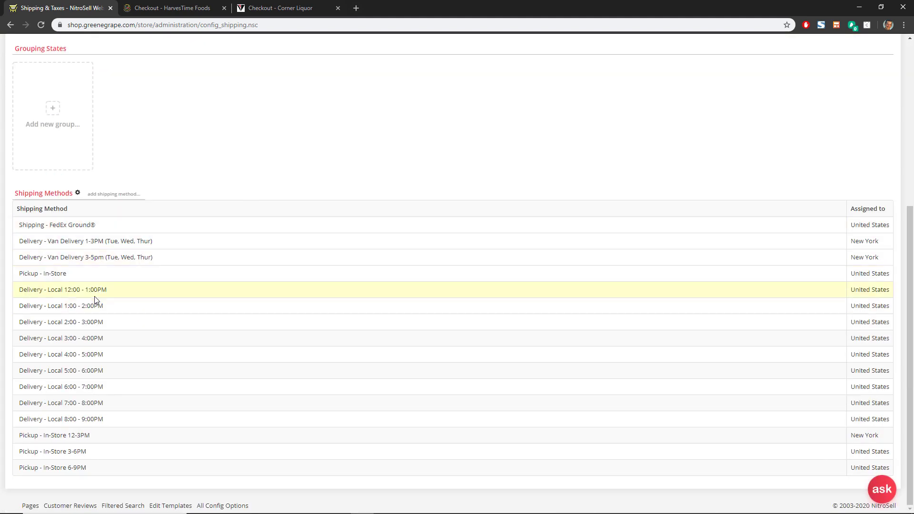
Step: Examine the range and shipping rules of the Delivery - Local 1:00 - 2:00PM shipping method
click(85, 309)
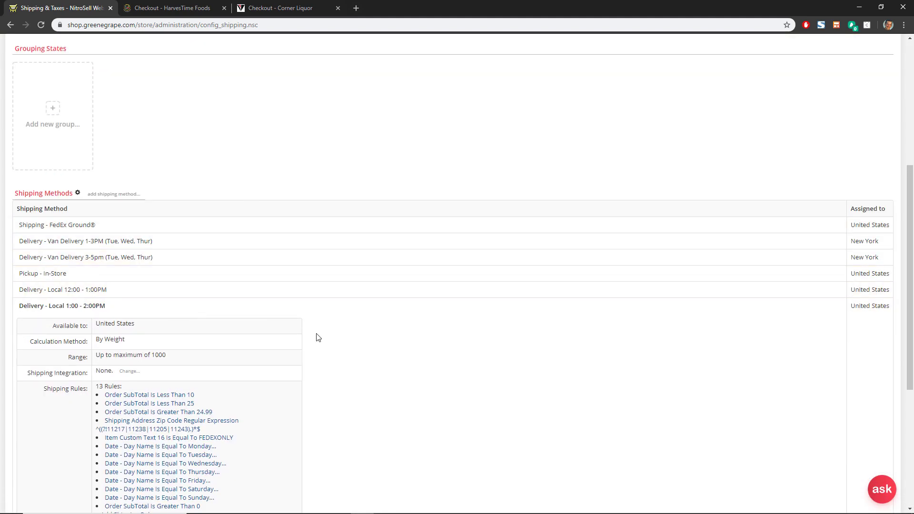
scroll(316, 336, down, 5)
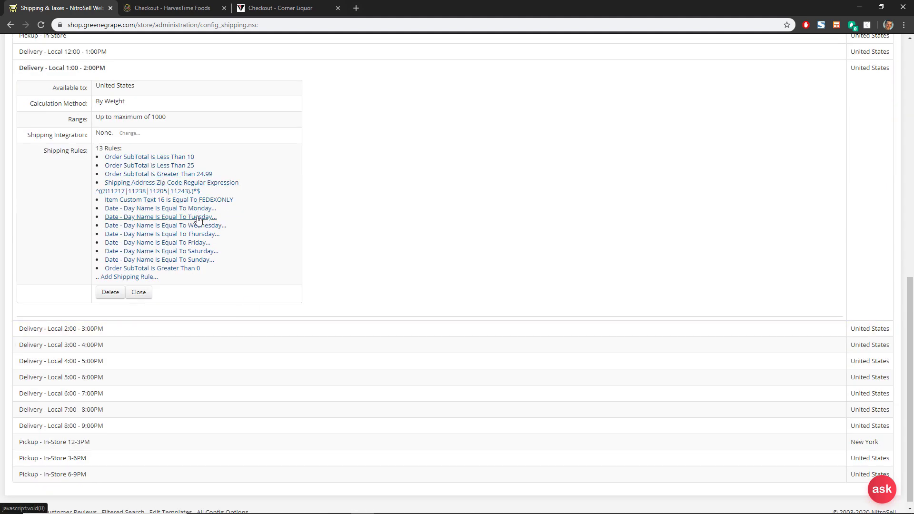
scroll(179, 252, up, 10)
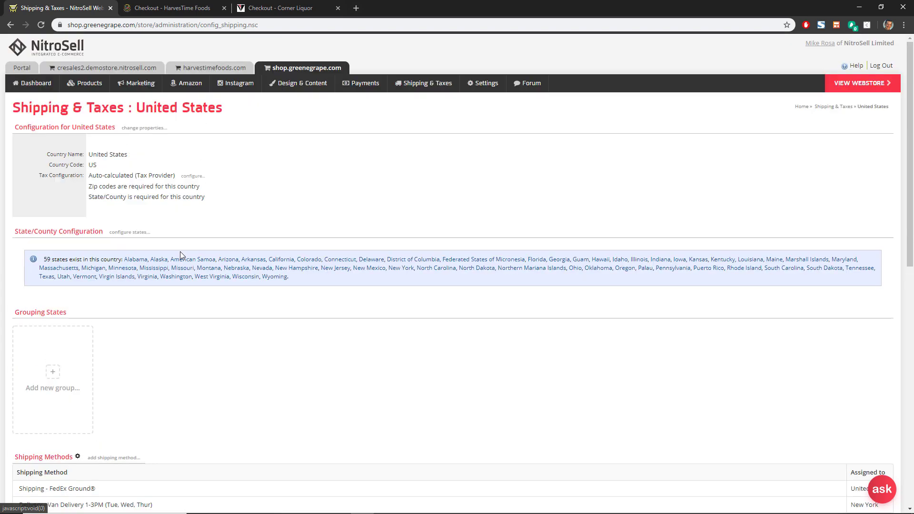
scroll(180, 251, down, 7)
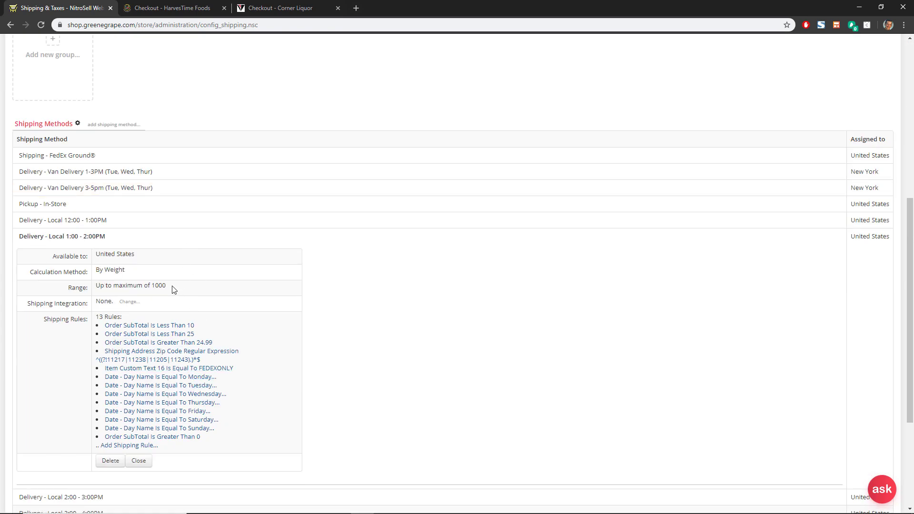
drag(174, 287, 108, 284)
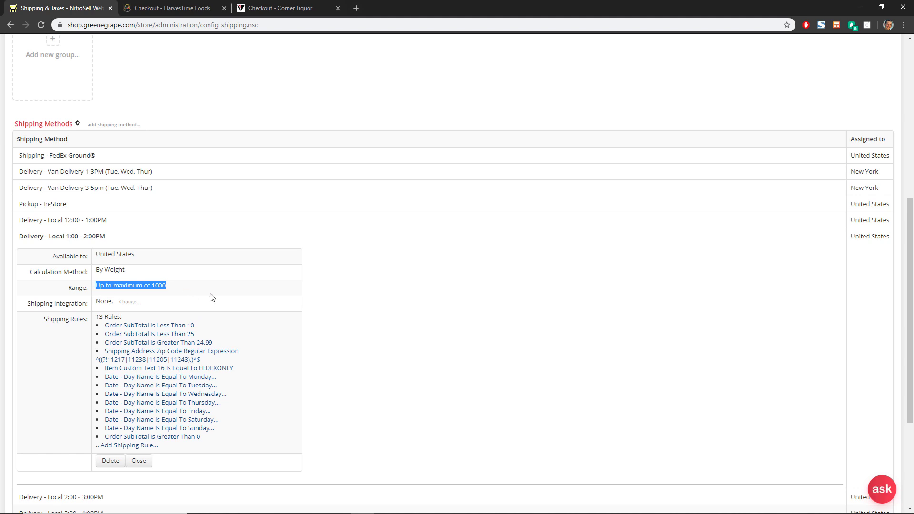
Step: Return to the Greene Grape store's general shipping set-up with its country list
scroll(213, 297, up, 7)
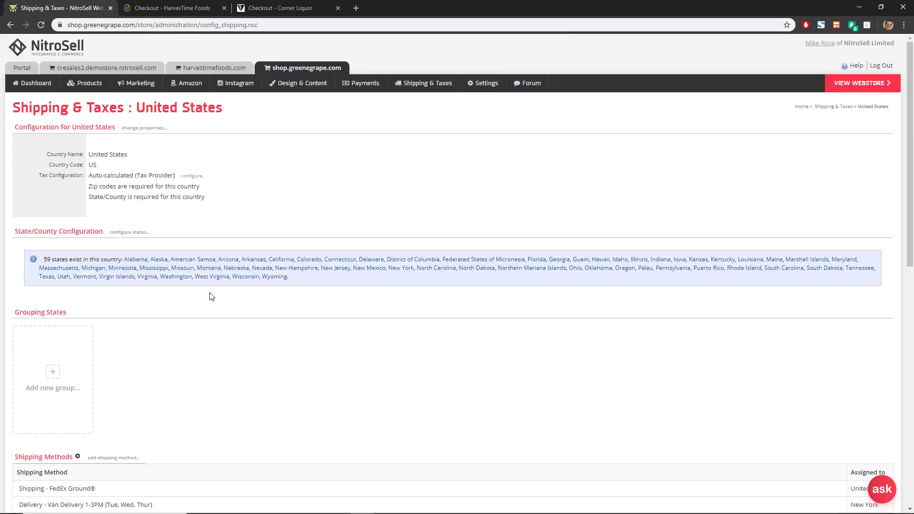
mouse_move(423, 83)
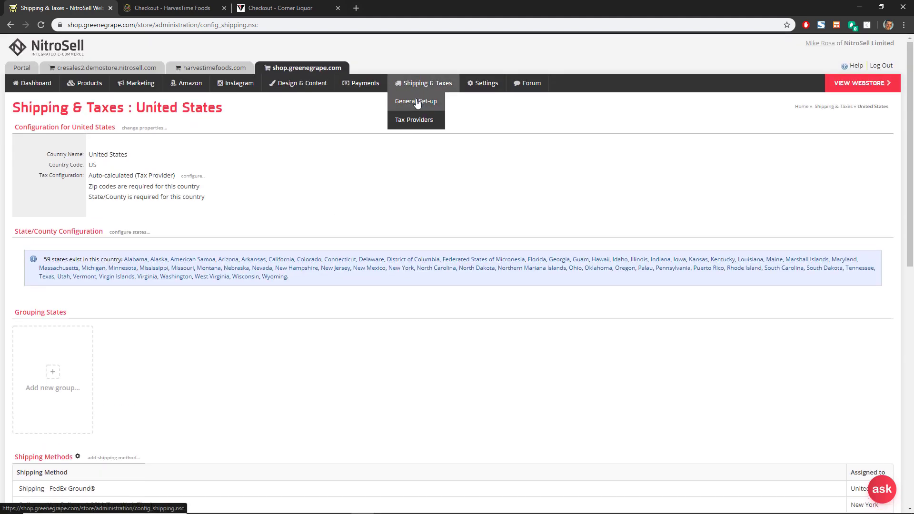
click(416, 101)
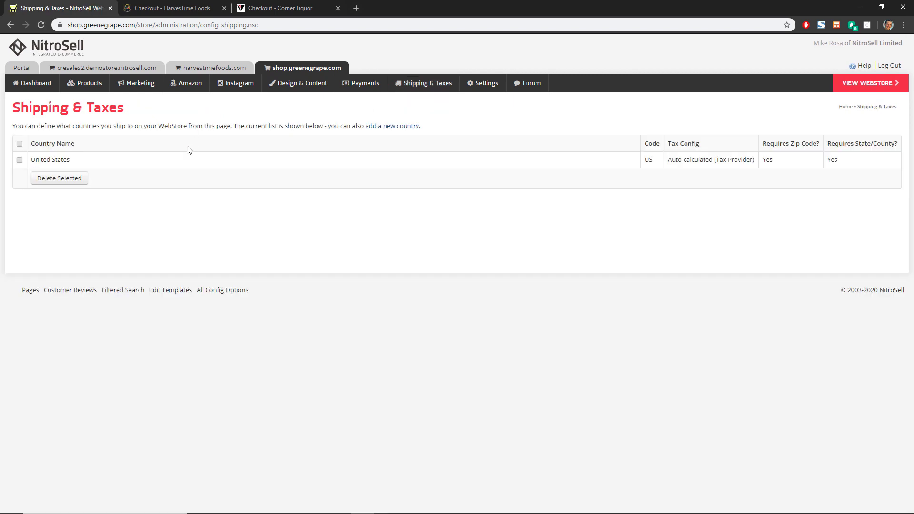
Step: Open the United States shipping configuration and examine the range and shipping rules of the Delivery - Local 3:00 - 4:00PM method
click(64, 161)
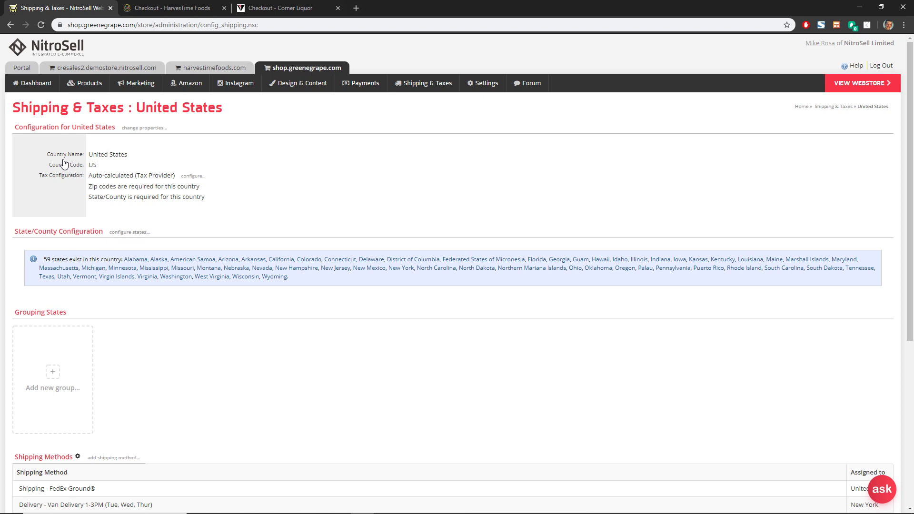
scroll(298, 240, down, 5)
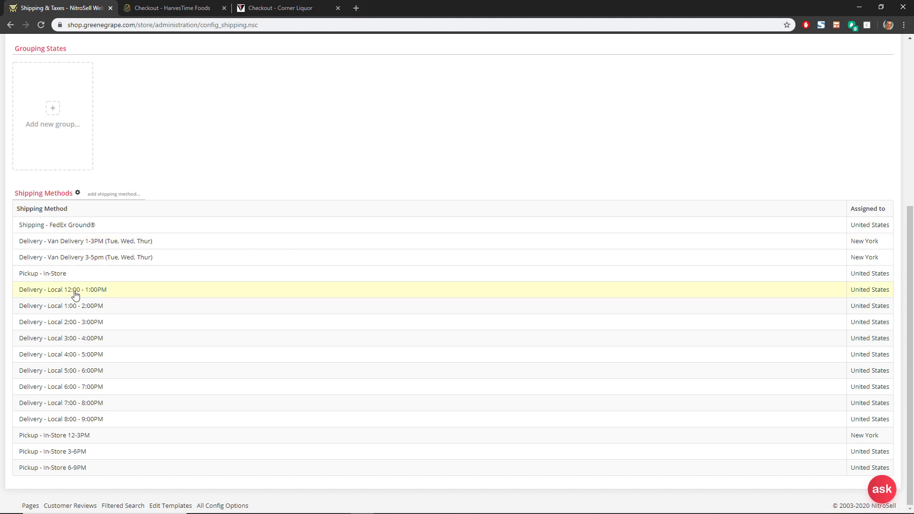
click(79, 343)
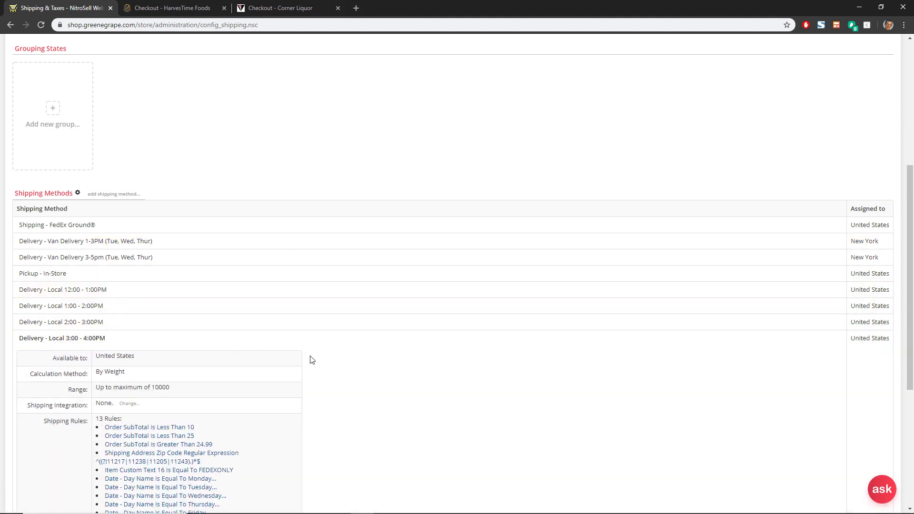
scroll(312, 360, down, 5)
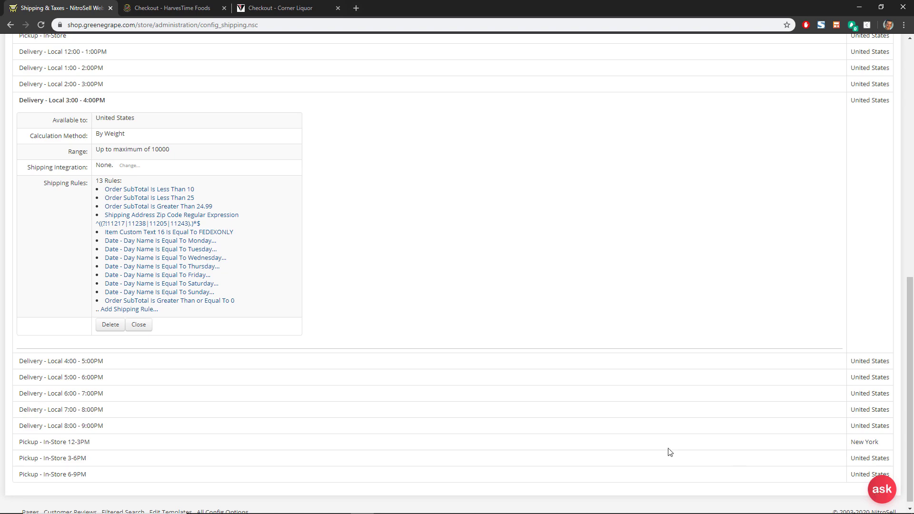
scroll(461, 351, up, 10)
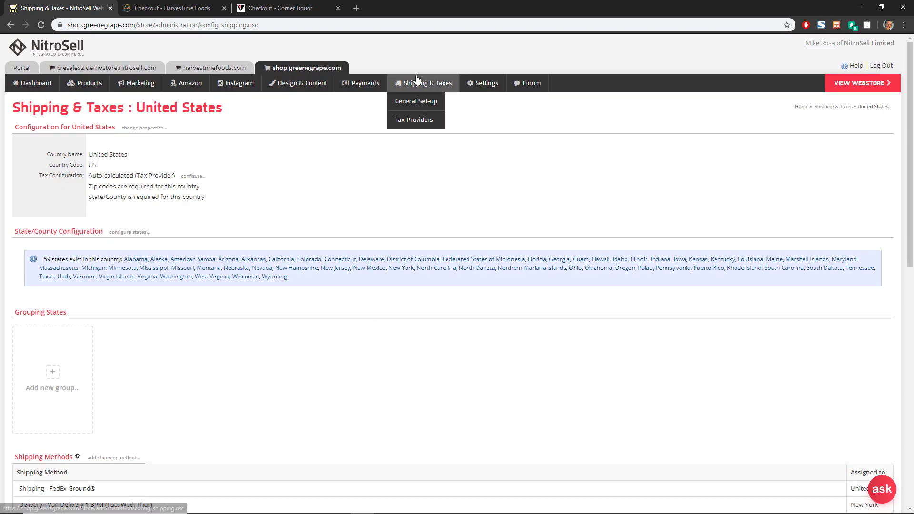
Step: Return to the Portal and show the Services options, pointing out Open Ticket
click(19, 70)
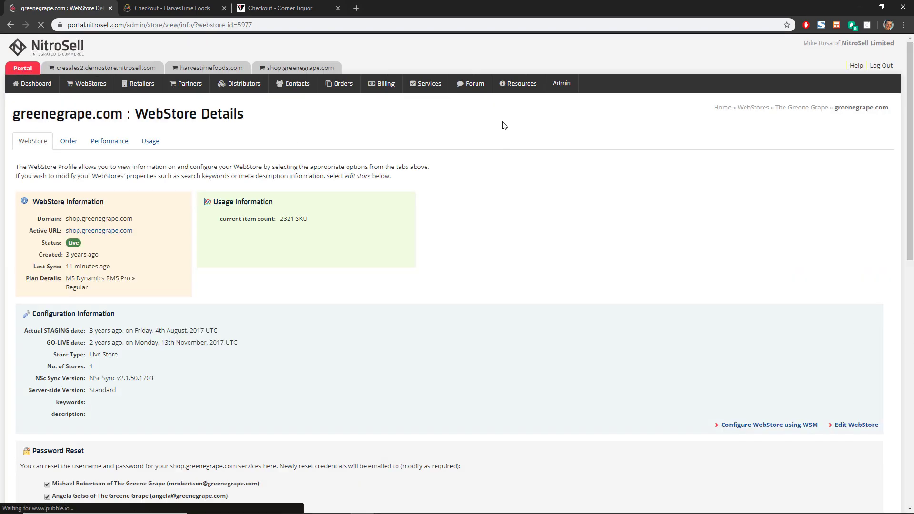
mouse_move(425, 90)
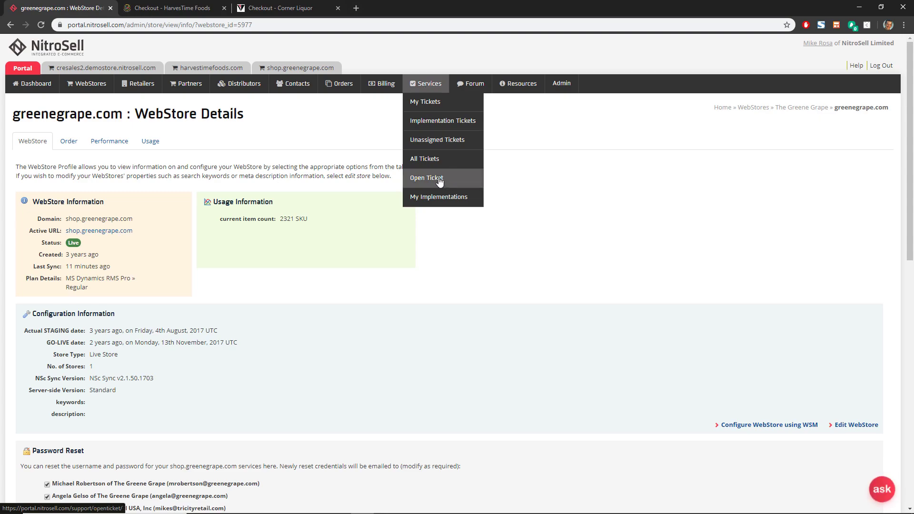